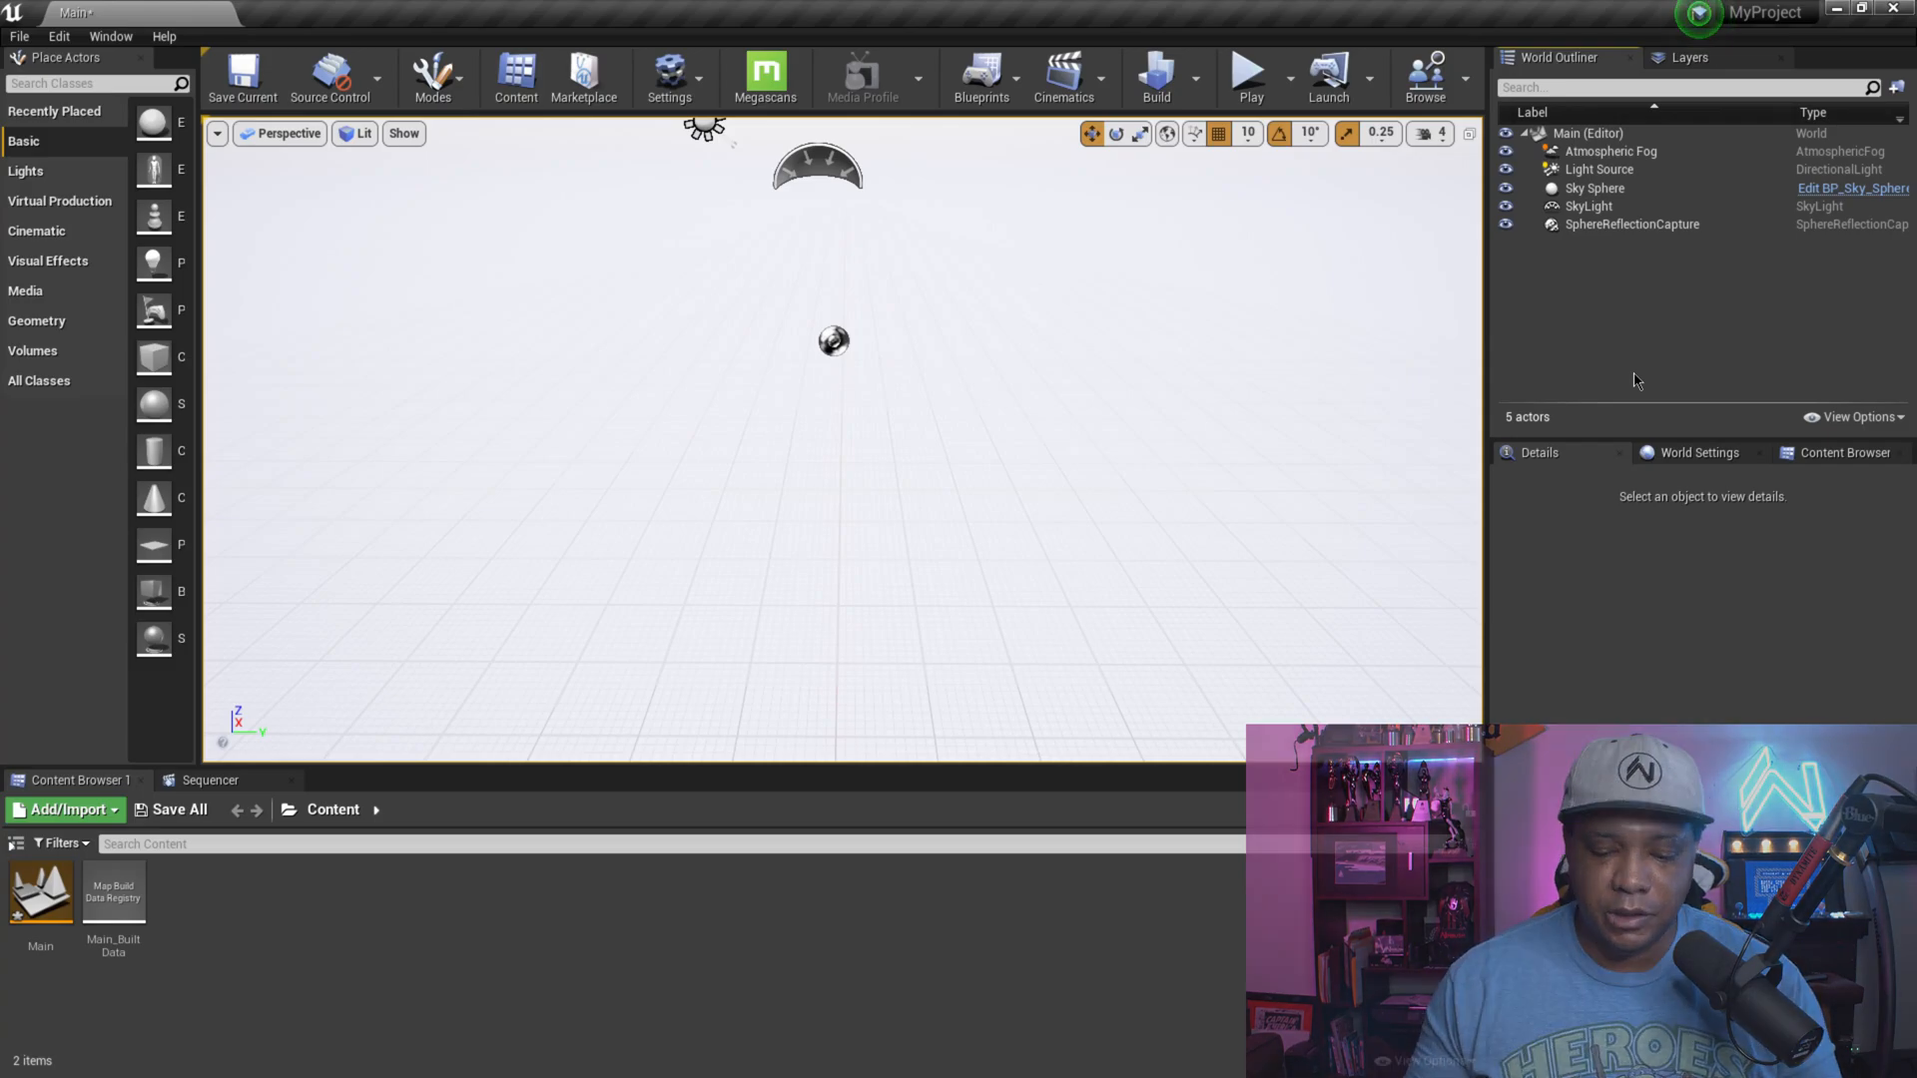
Step: Switch to Google Chrome to view the Pile Of Skulls texture page on GameTextures
{"action": "key", "text": "super"}
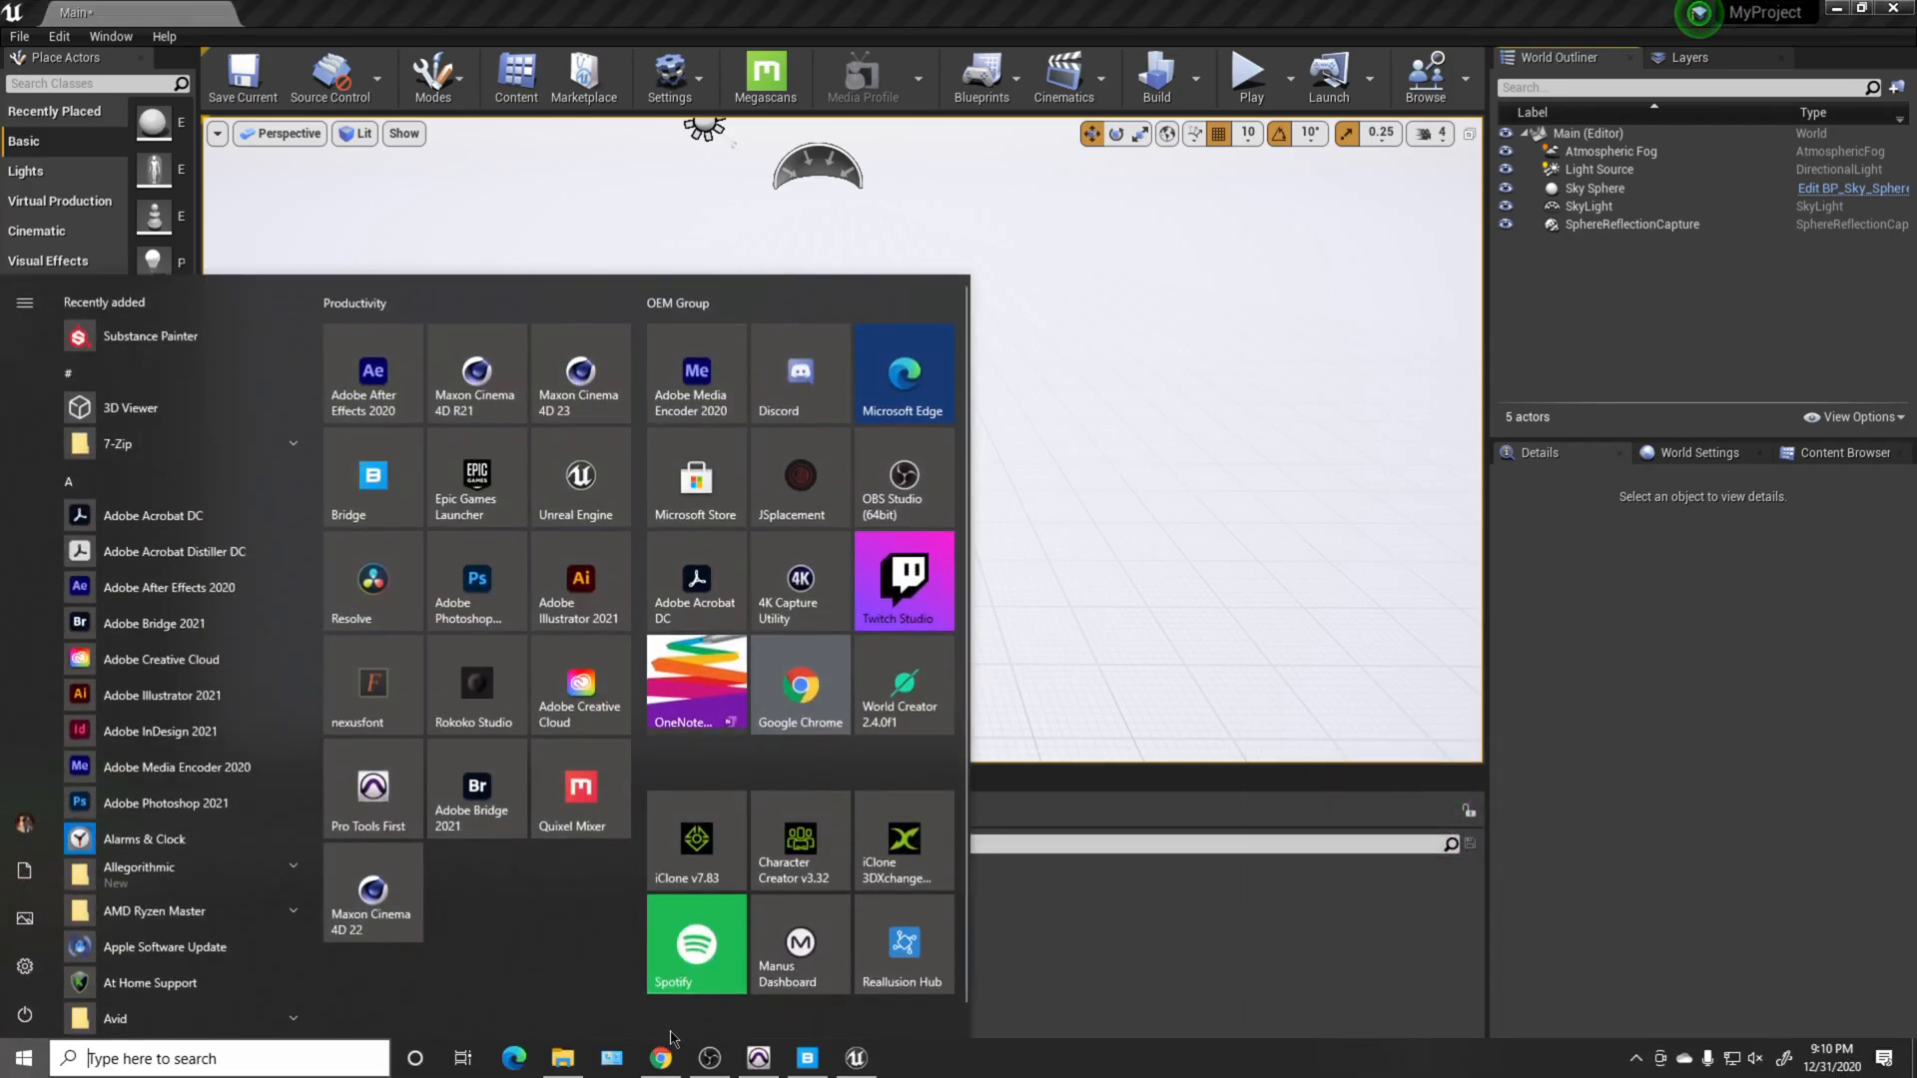
{"action": "left_click", "coordinate": [799, 685]}
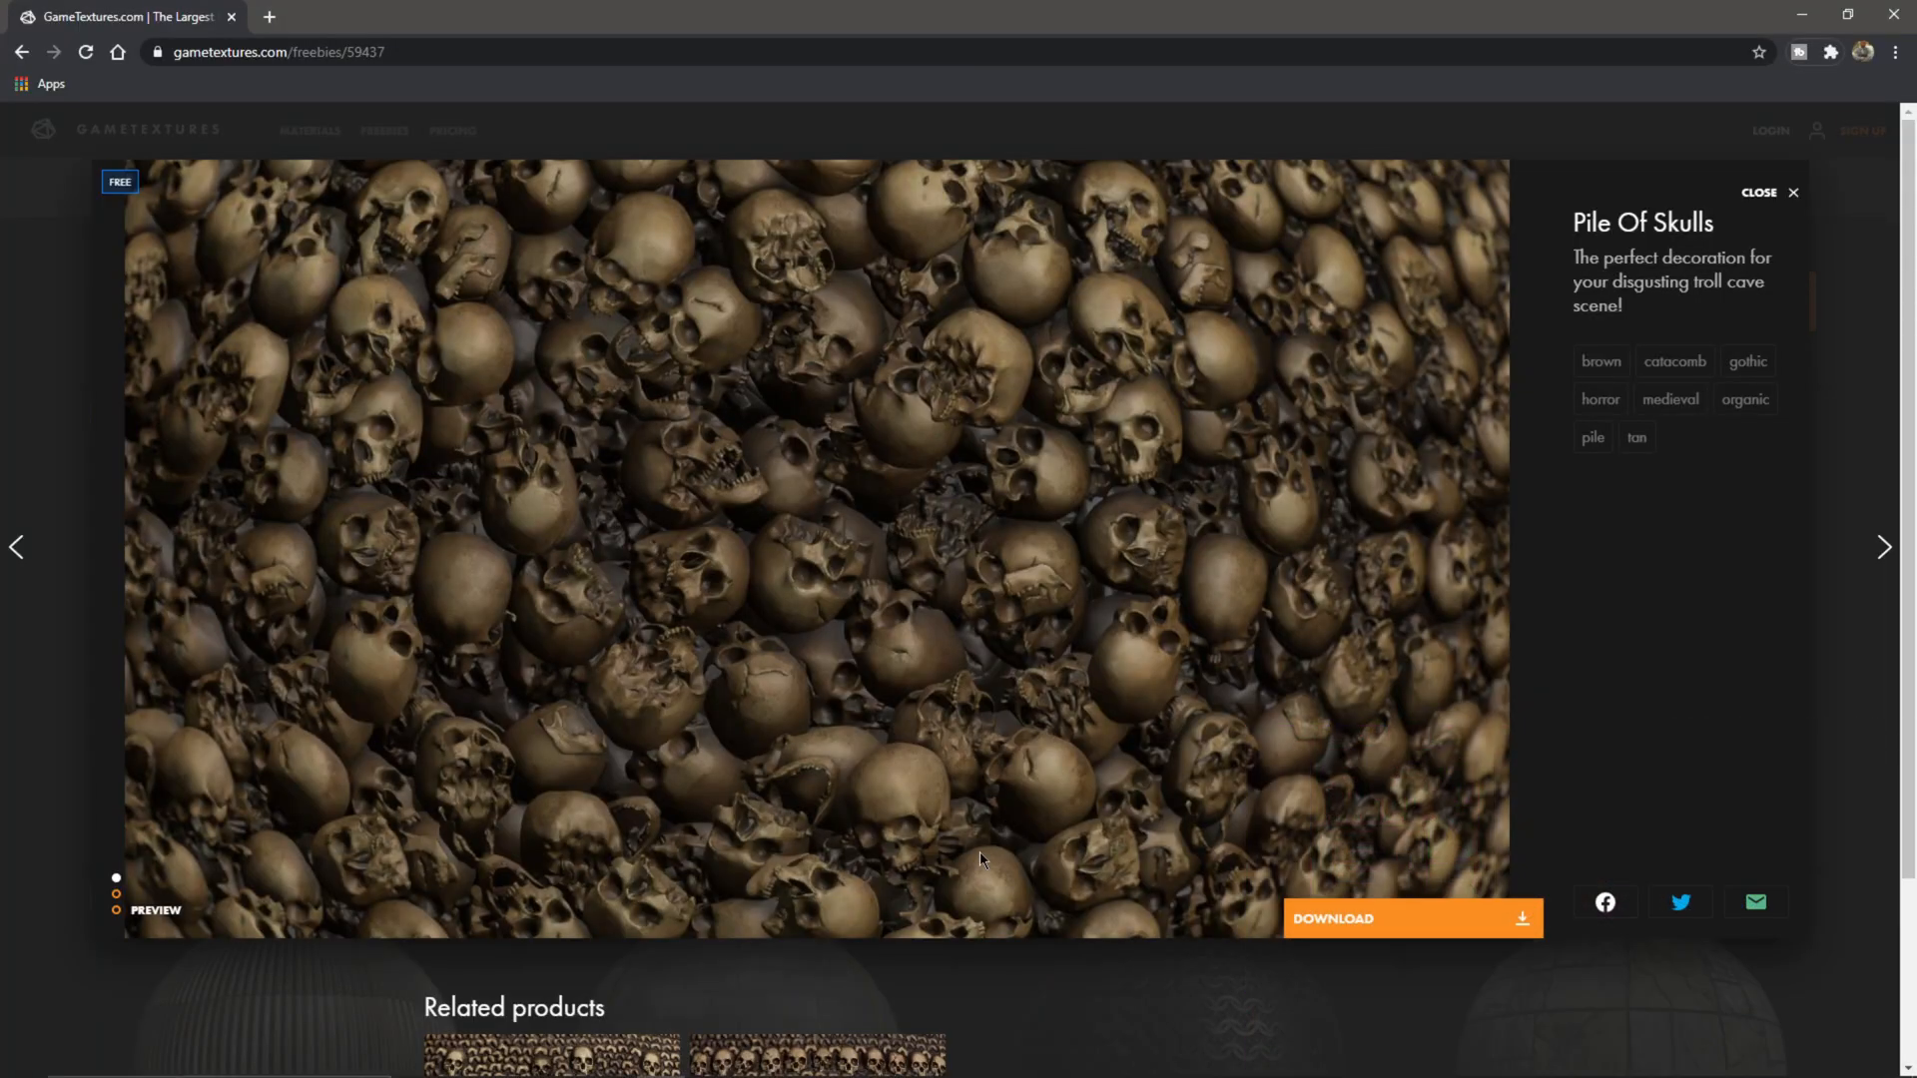
Step: Switch to Quixel Bridge and select the Skulls surface among the locally imported assets
{"action": "left_click", "coordinate": [20, 1066]}
{"action": "left_click", "coordinate": [454, 898]}
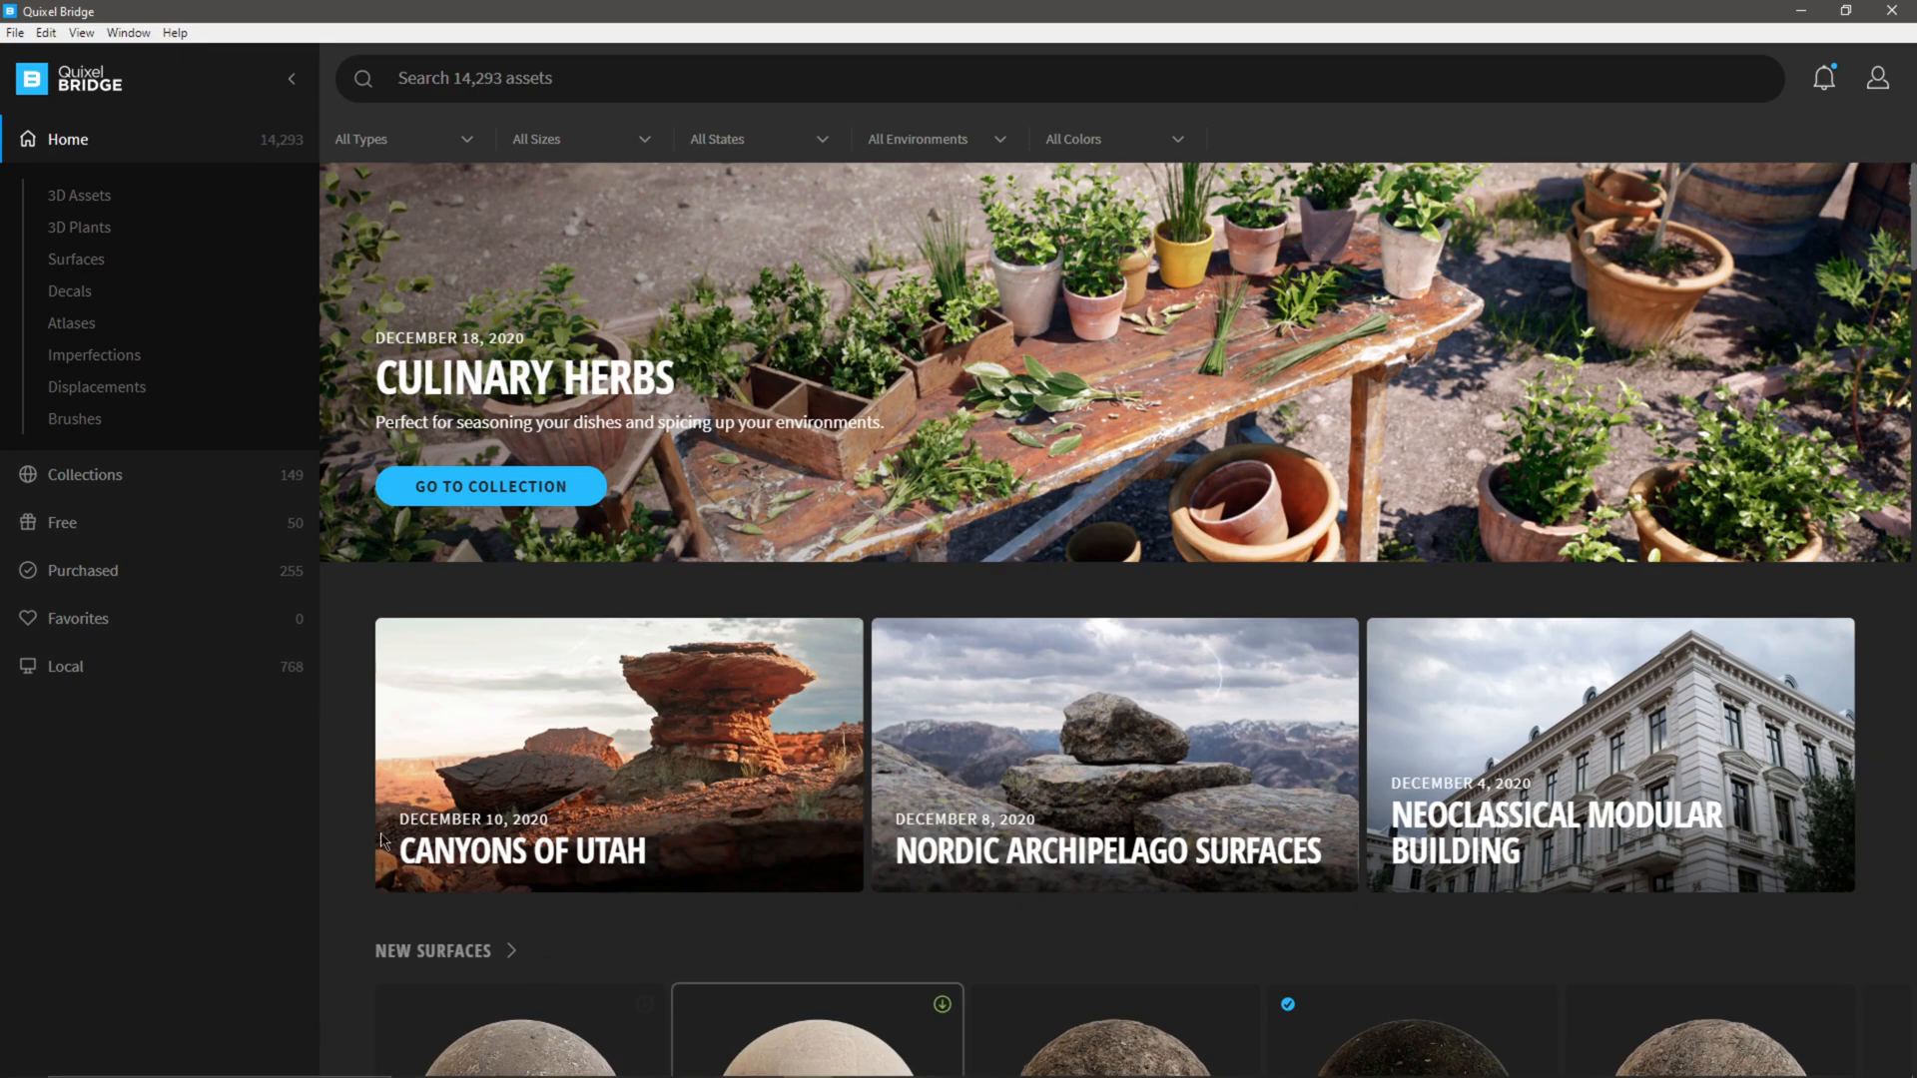
{"action": "left_click", "coordinate": [104, 668]}
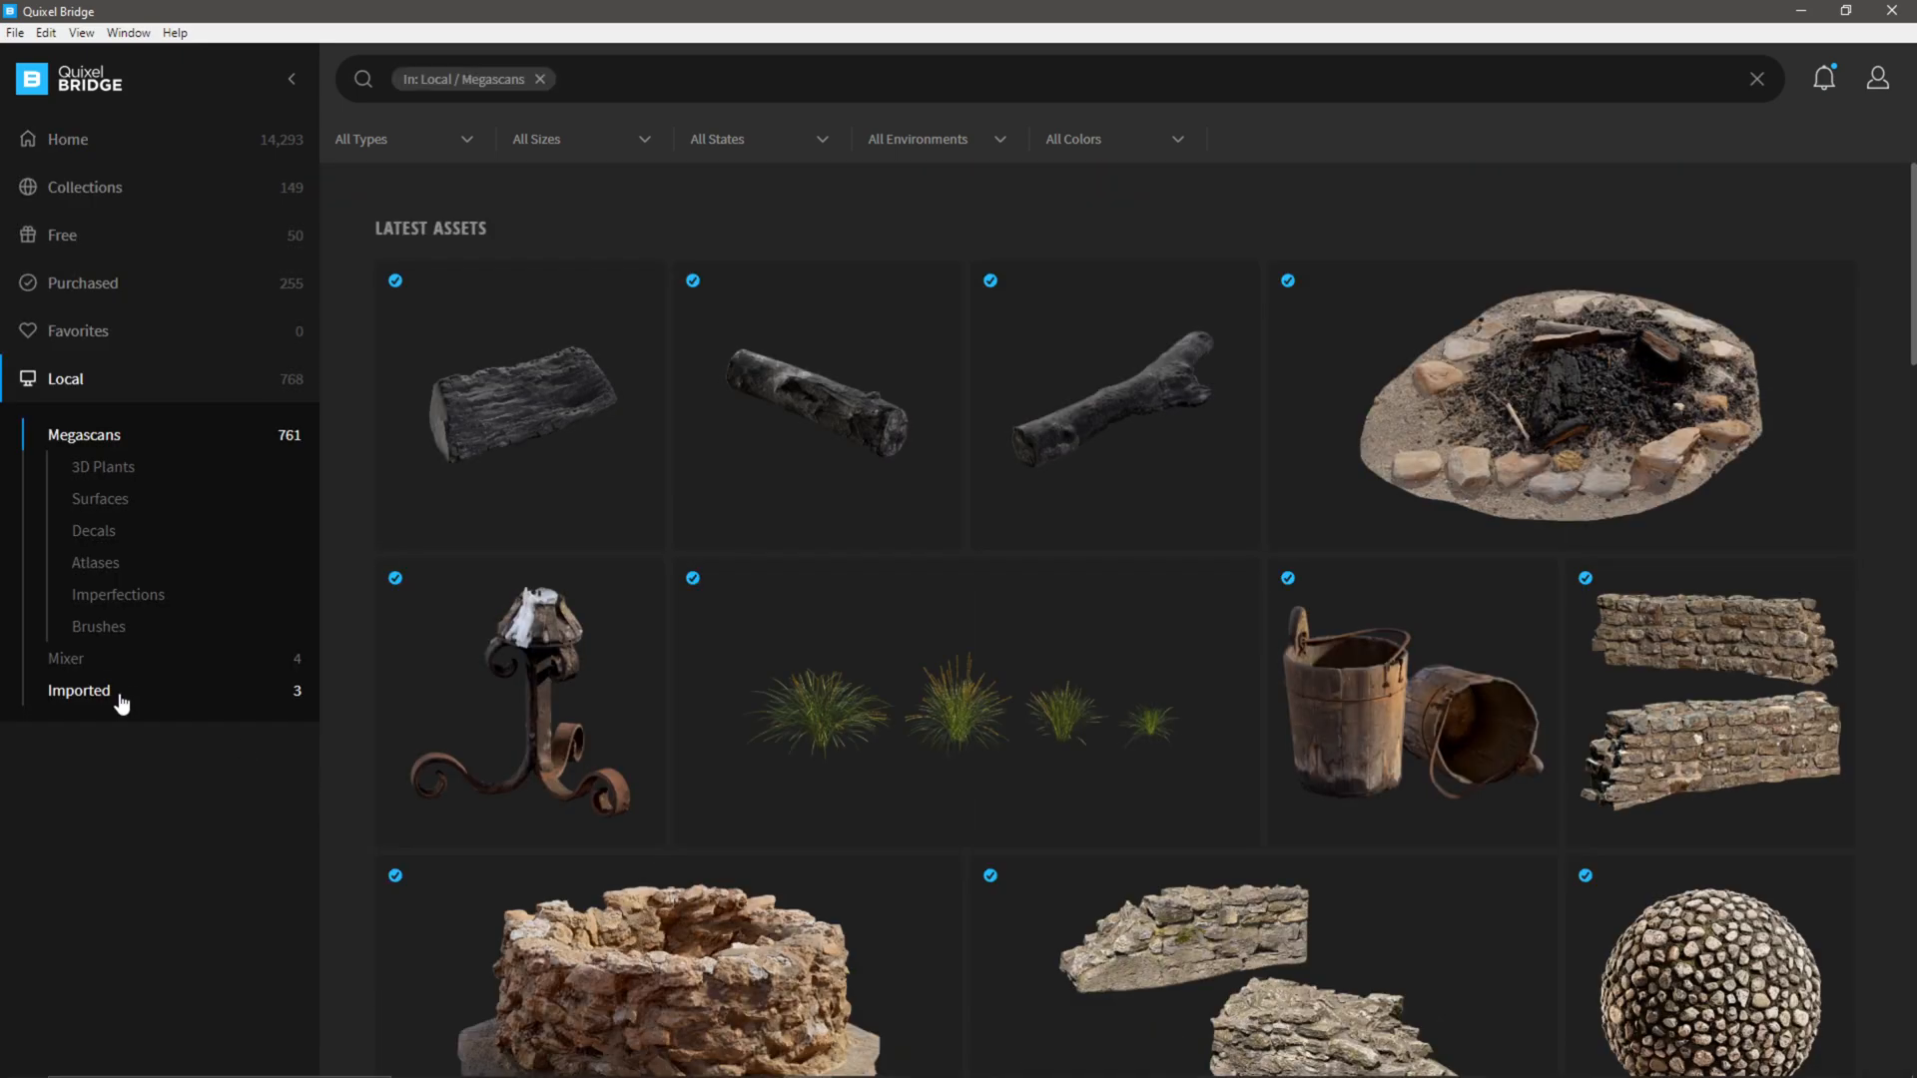
{"action": "left_click", "coordinate": [118, 698]}
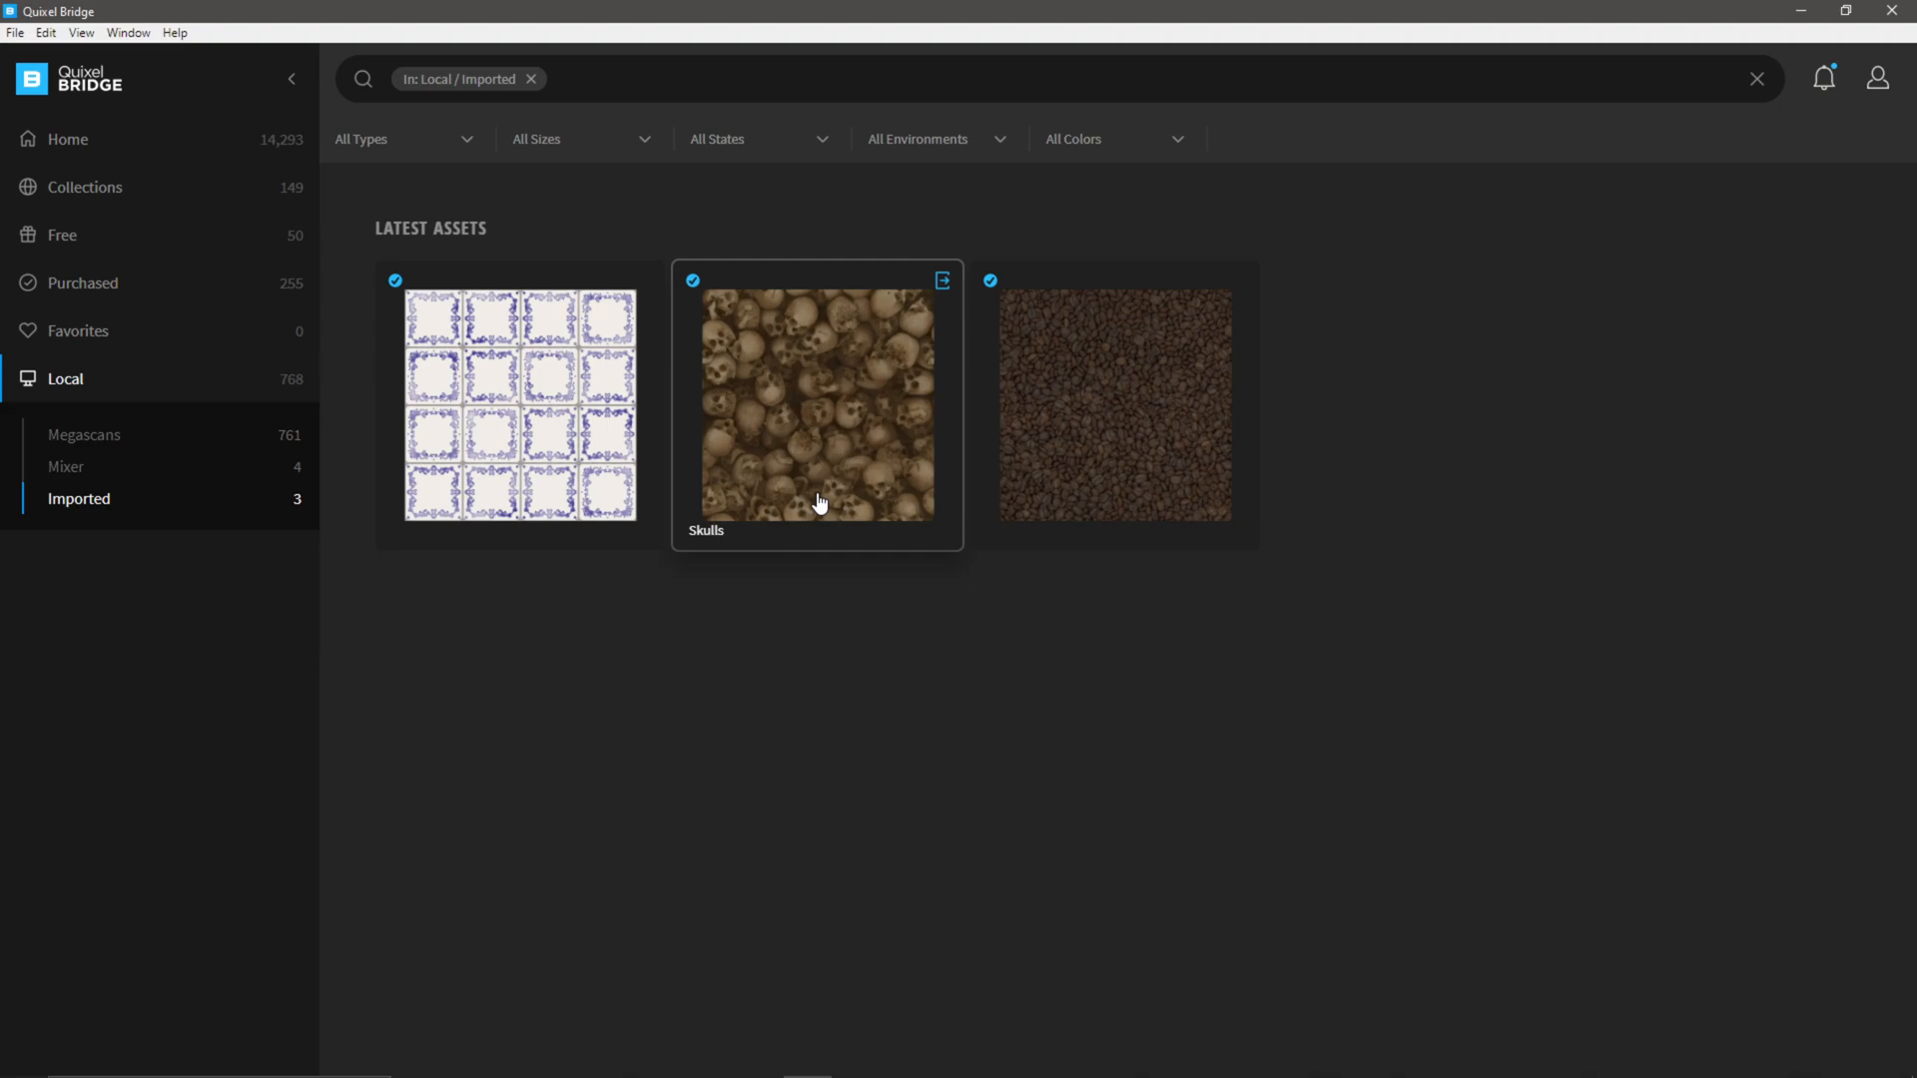
{"action": "left_click", "coordinate": [840, 449]}
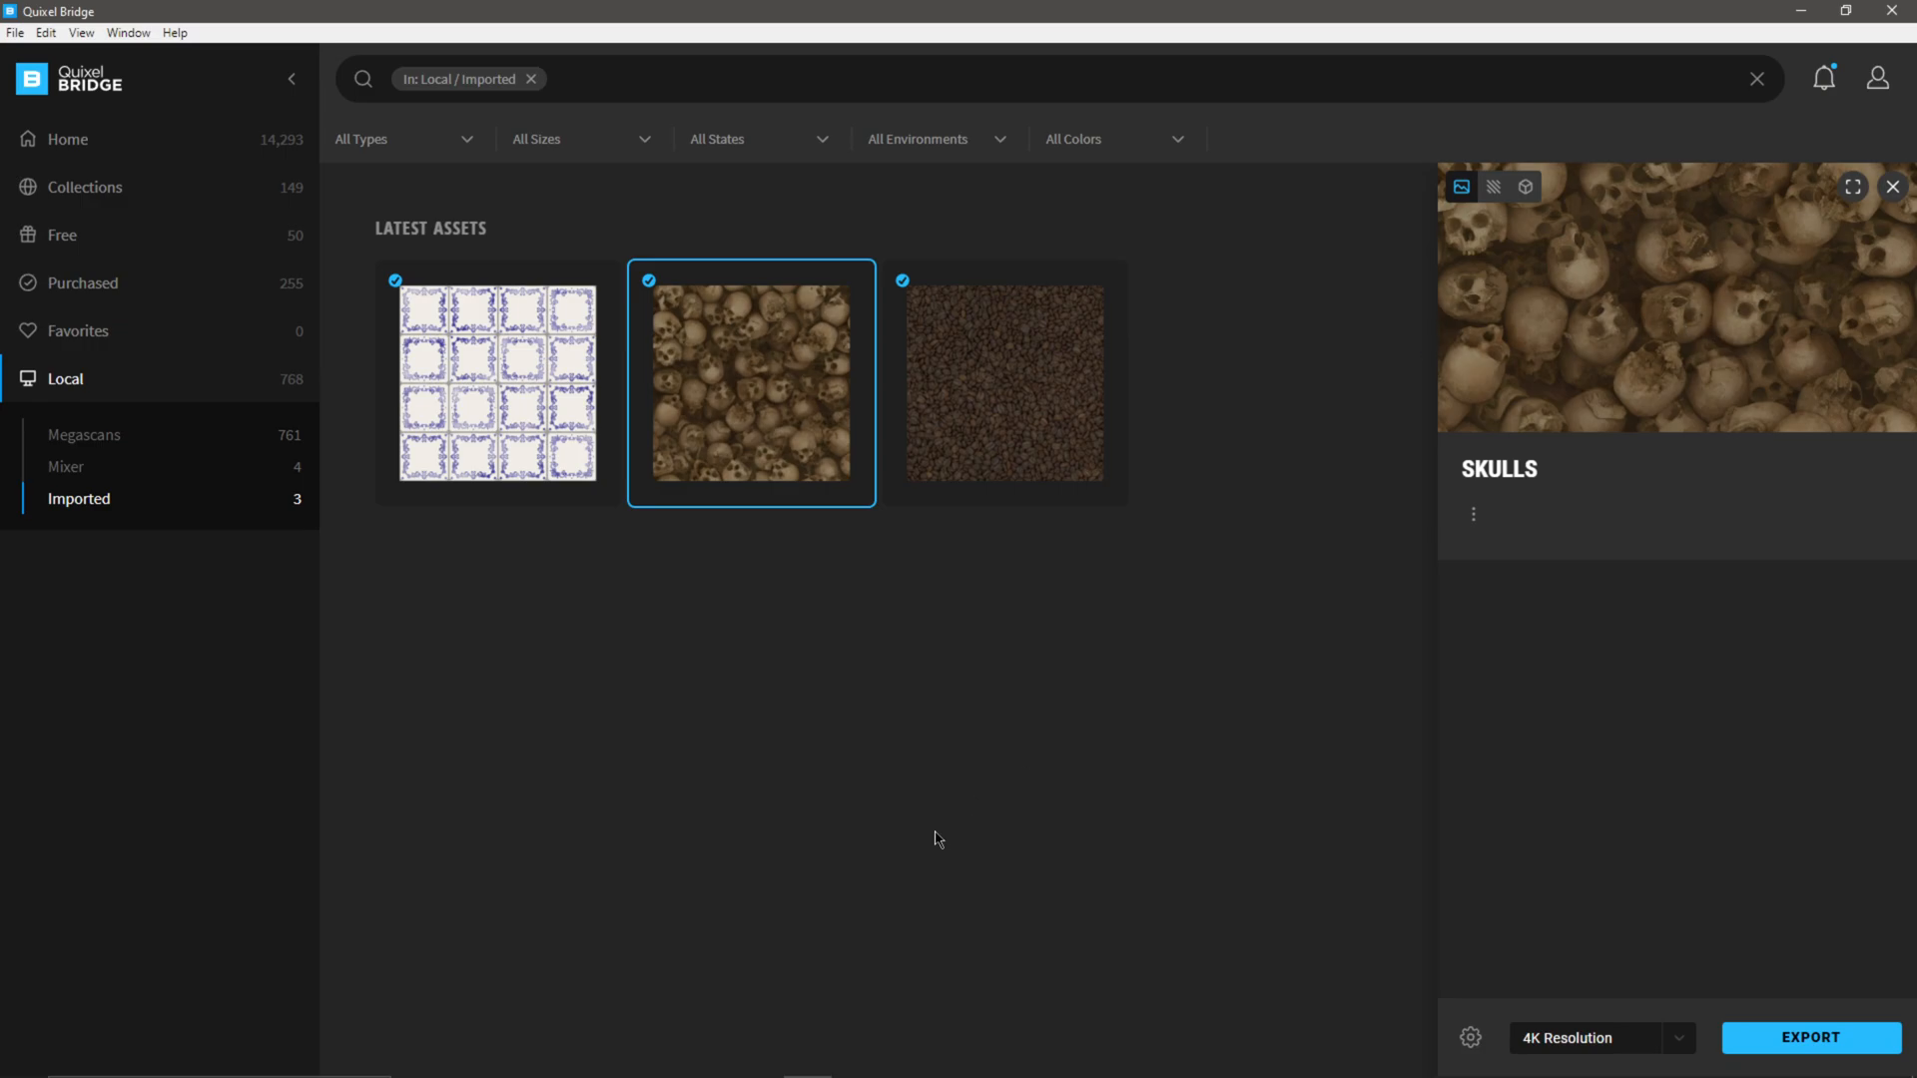
Step: Switch to Unreal Engine and enable displacement in the Megascans settings
{"action": "key", "text": "super"}
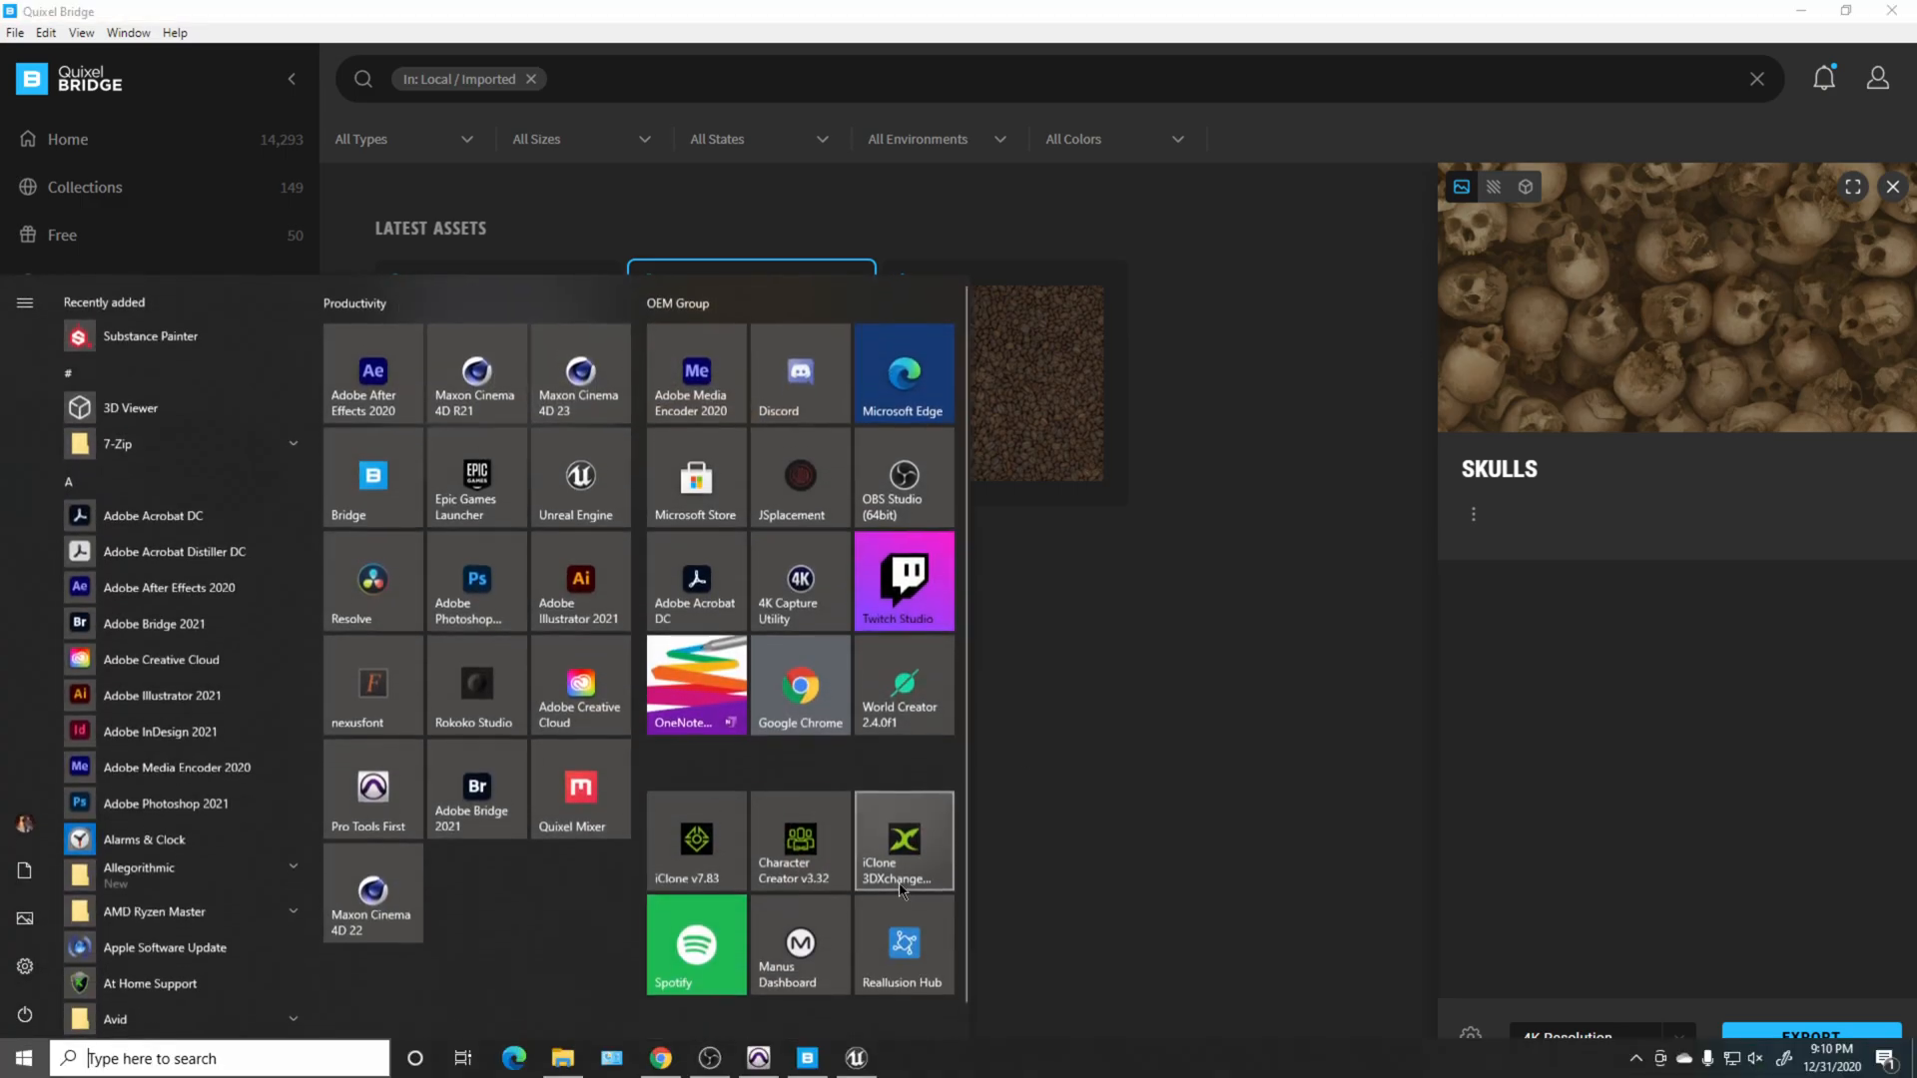
{"action": "left_click", "coordinate": [855, 1056]}
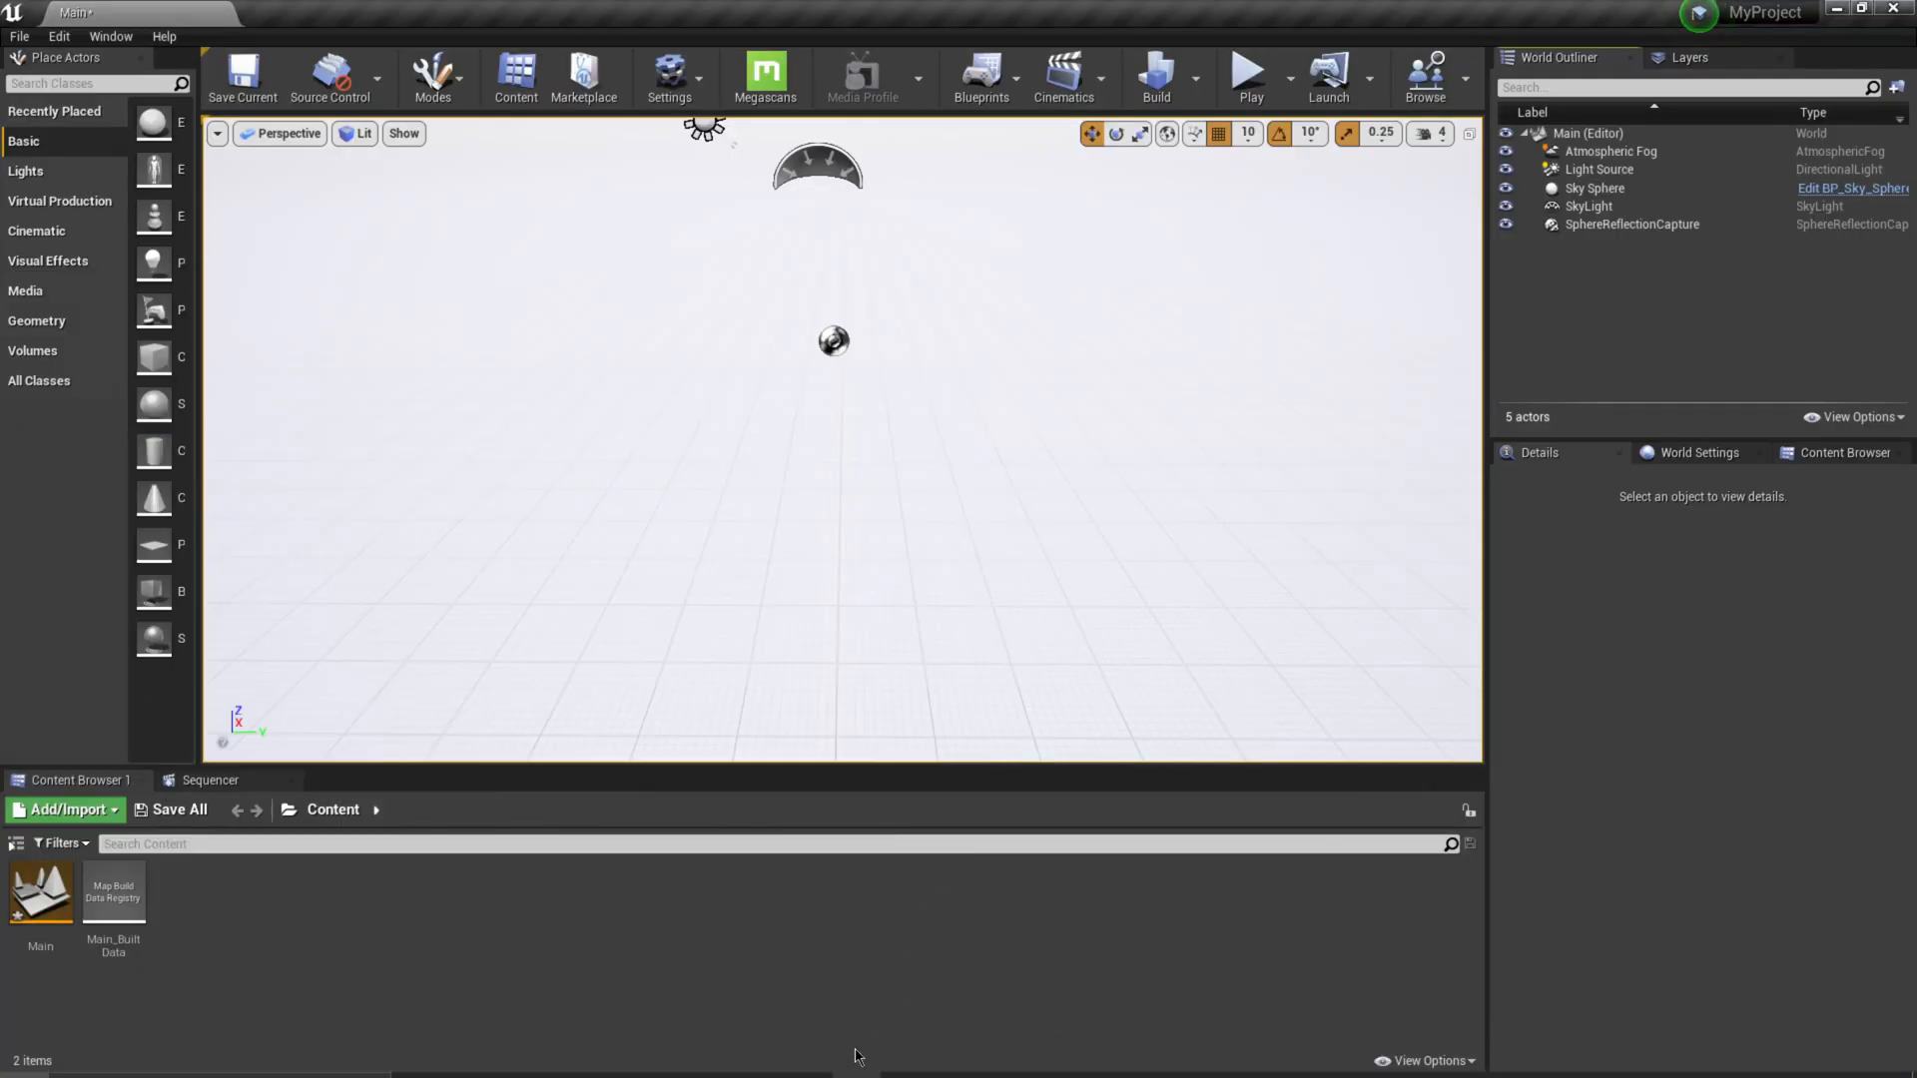
{"action": "left_click", "coordinate": [776, 74]}
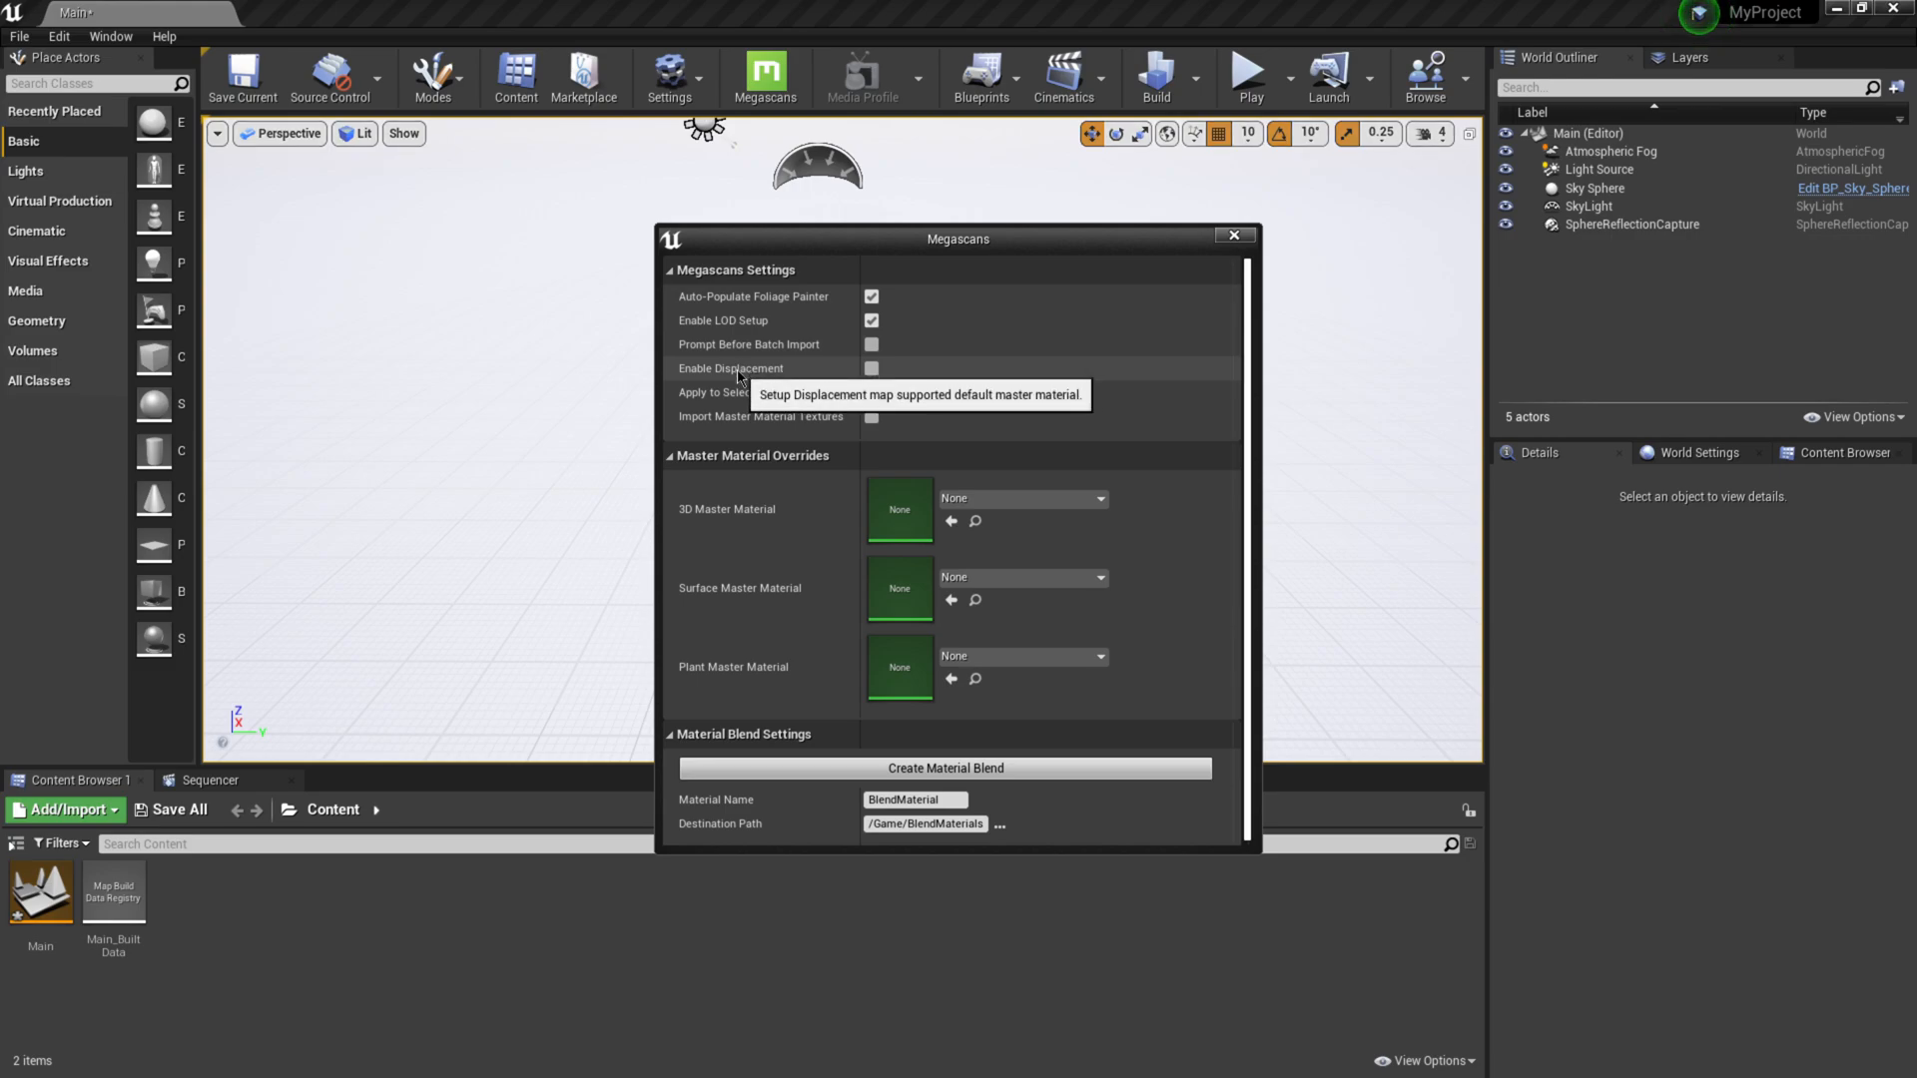
{"action": "left_click", "coordinate": [872, 369]}
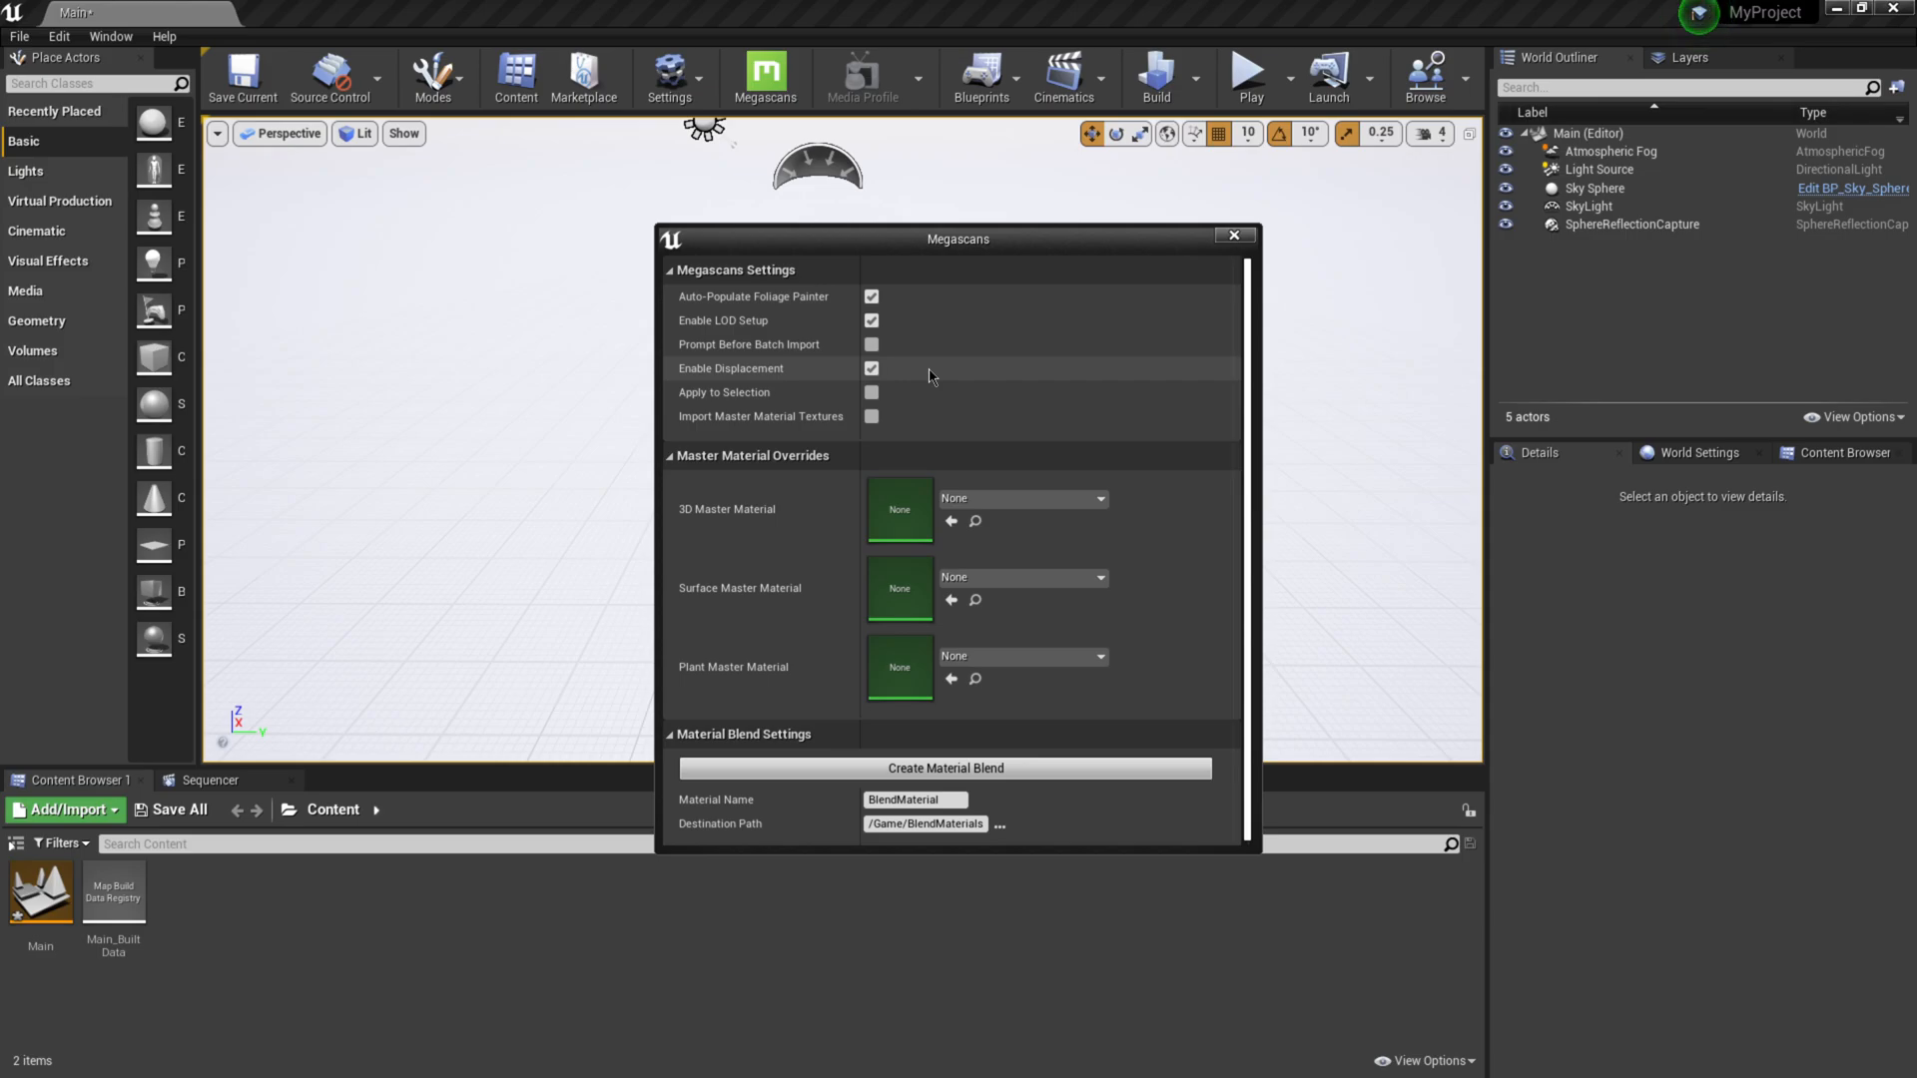
{"action": "left_click", "coordinate": [1235, 238]}
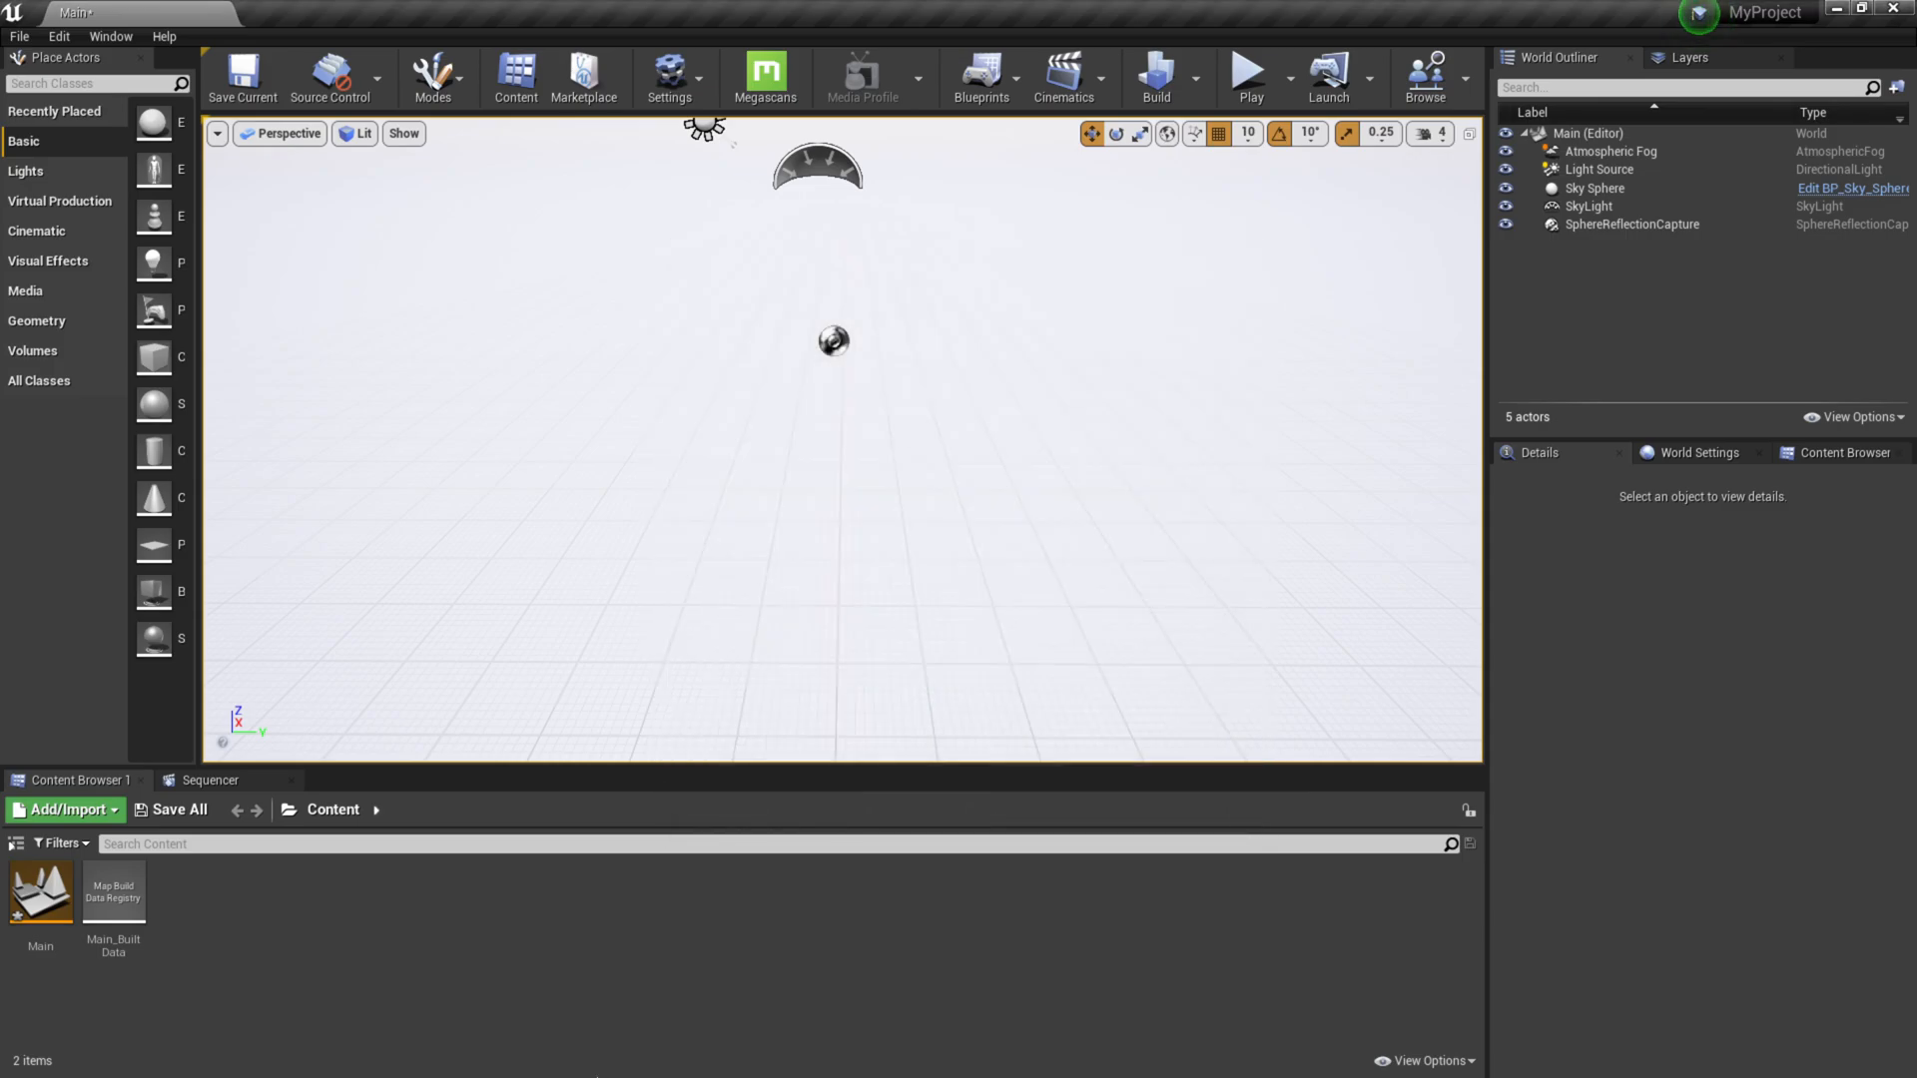
Step: Switch to Quixel Bridge and review the export target and the surface texture maps in the Skulls asset's export settings
{"action": "key", "text": "super"}
{"action": "left_click", "coordinate": [807, 1058]}
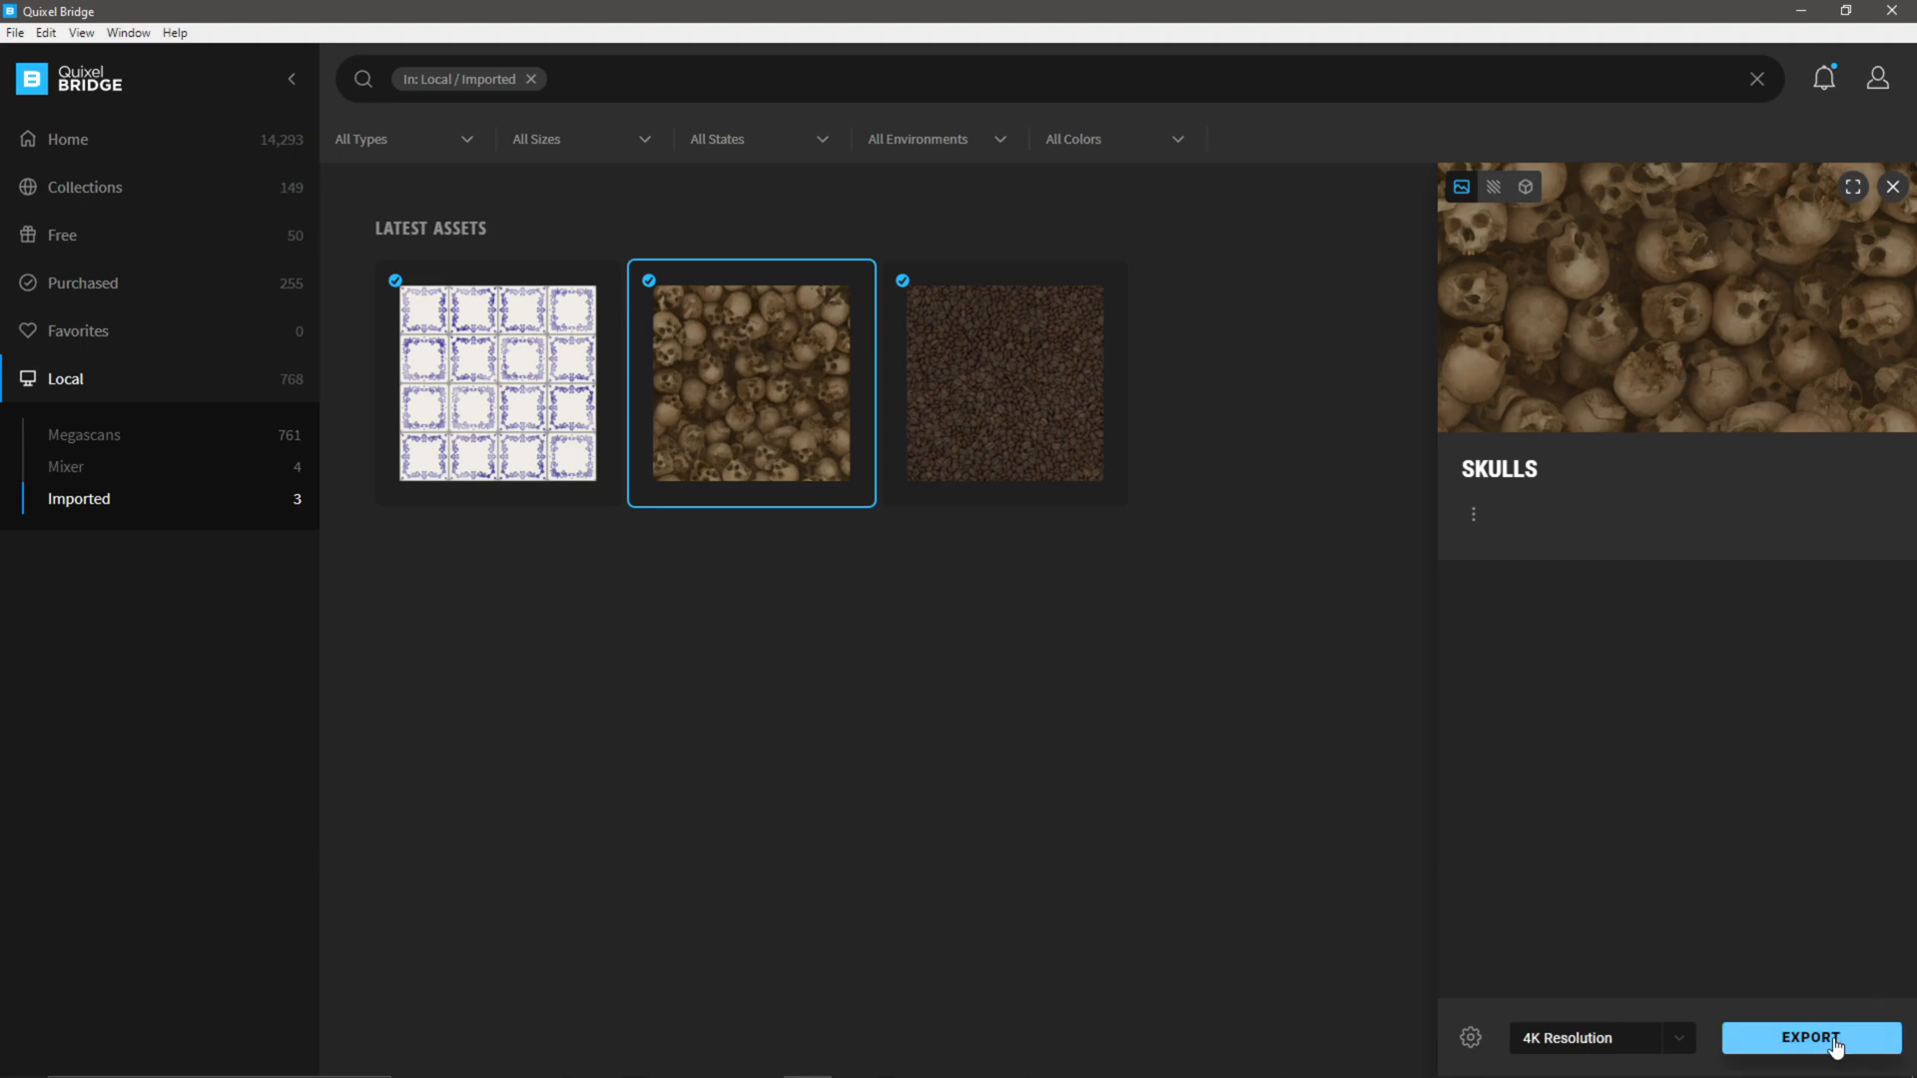
{"action": "left_click", "coordinate": [1468, 1040]}
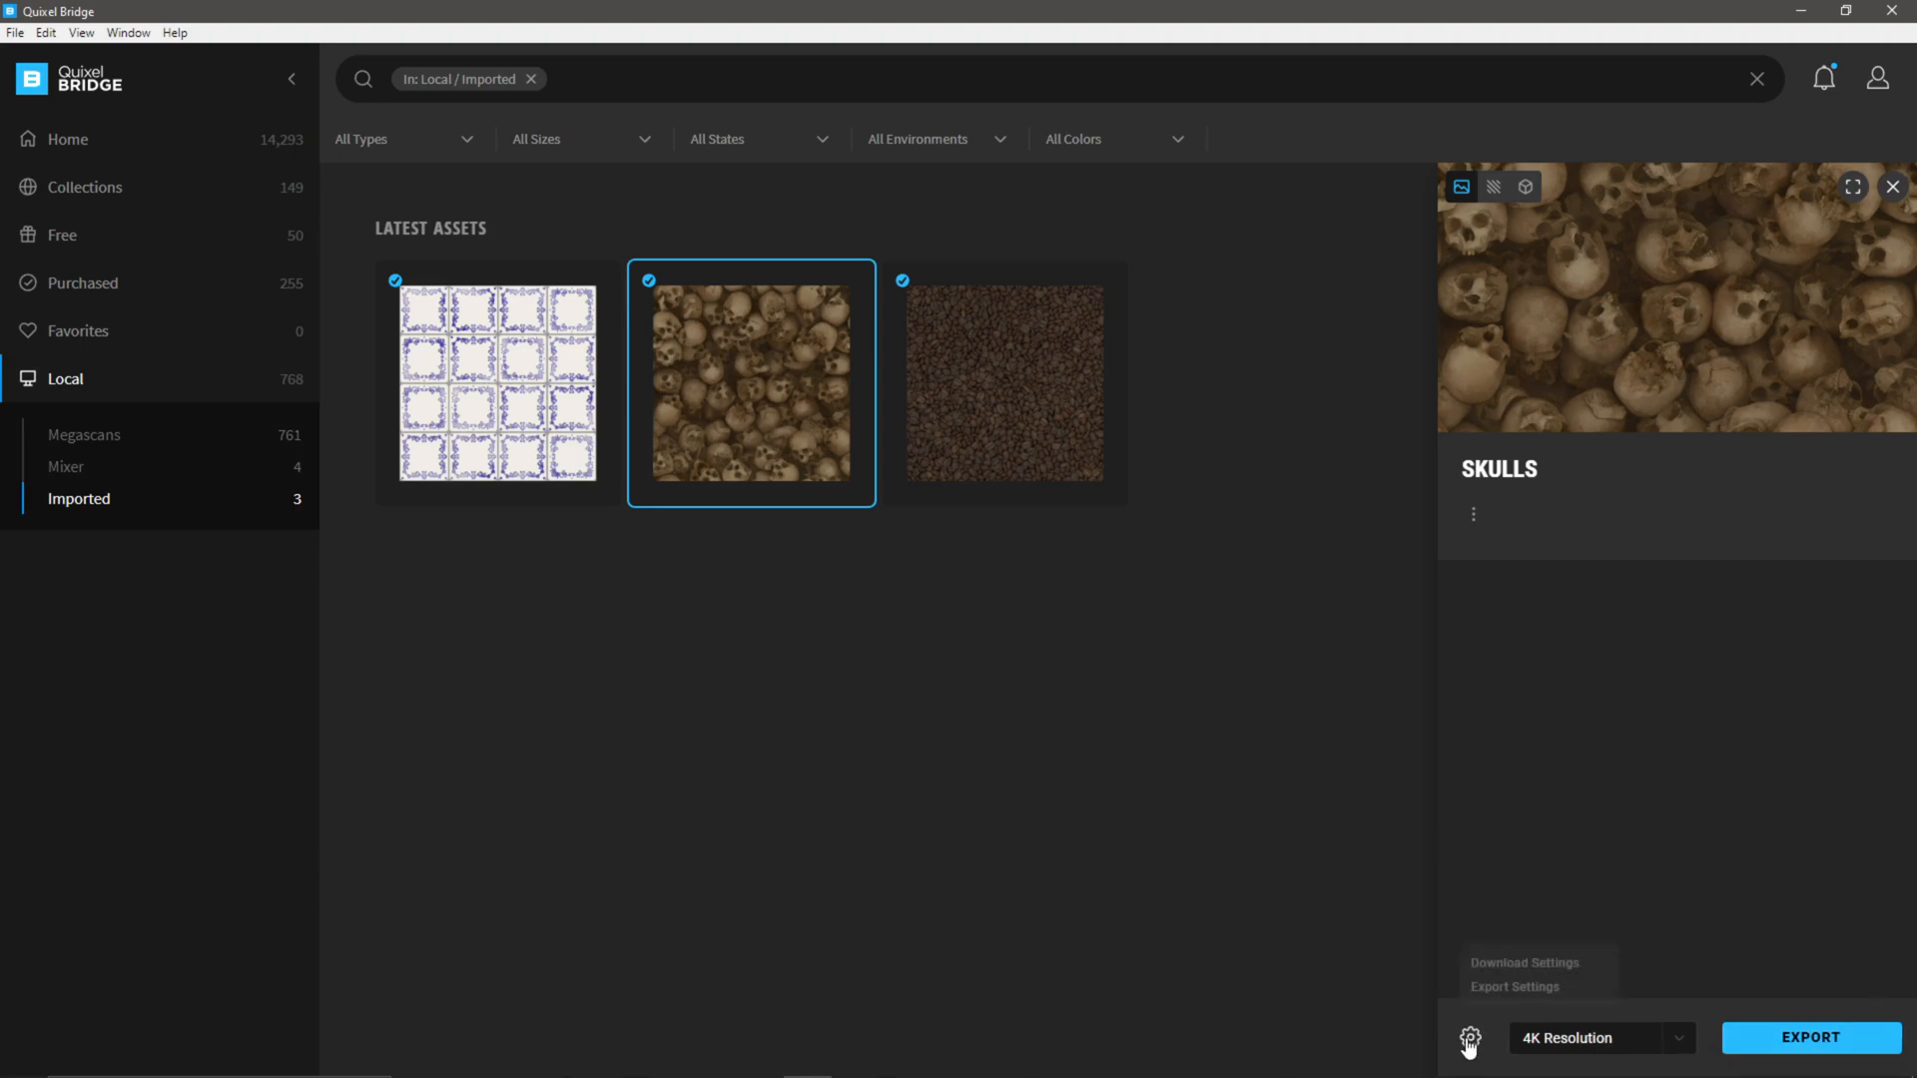
{"action": "left_click", "coordinate": [1514, 988]}
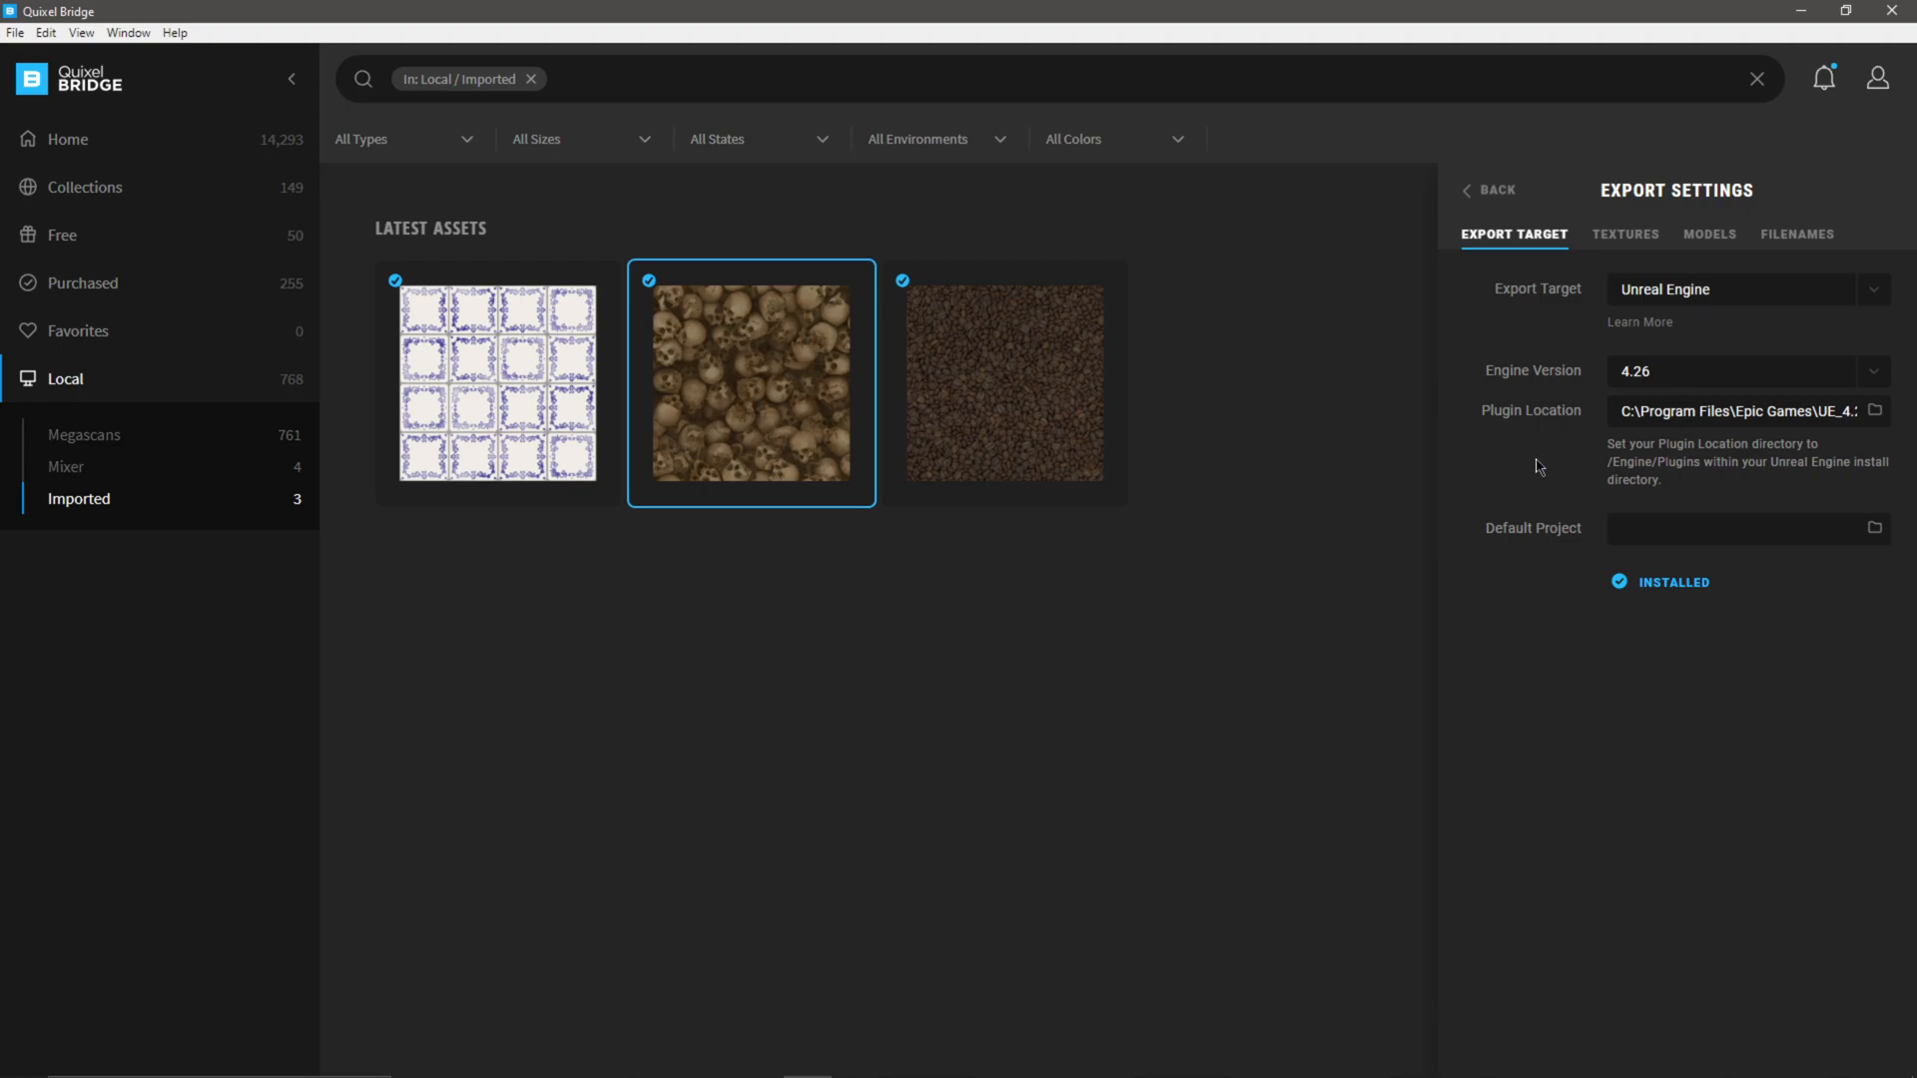
{"action": "left_click", "coordinate": [1627, 237]}
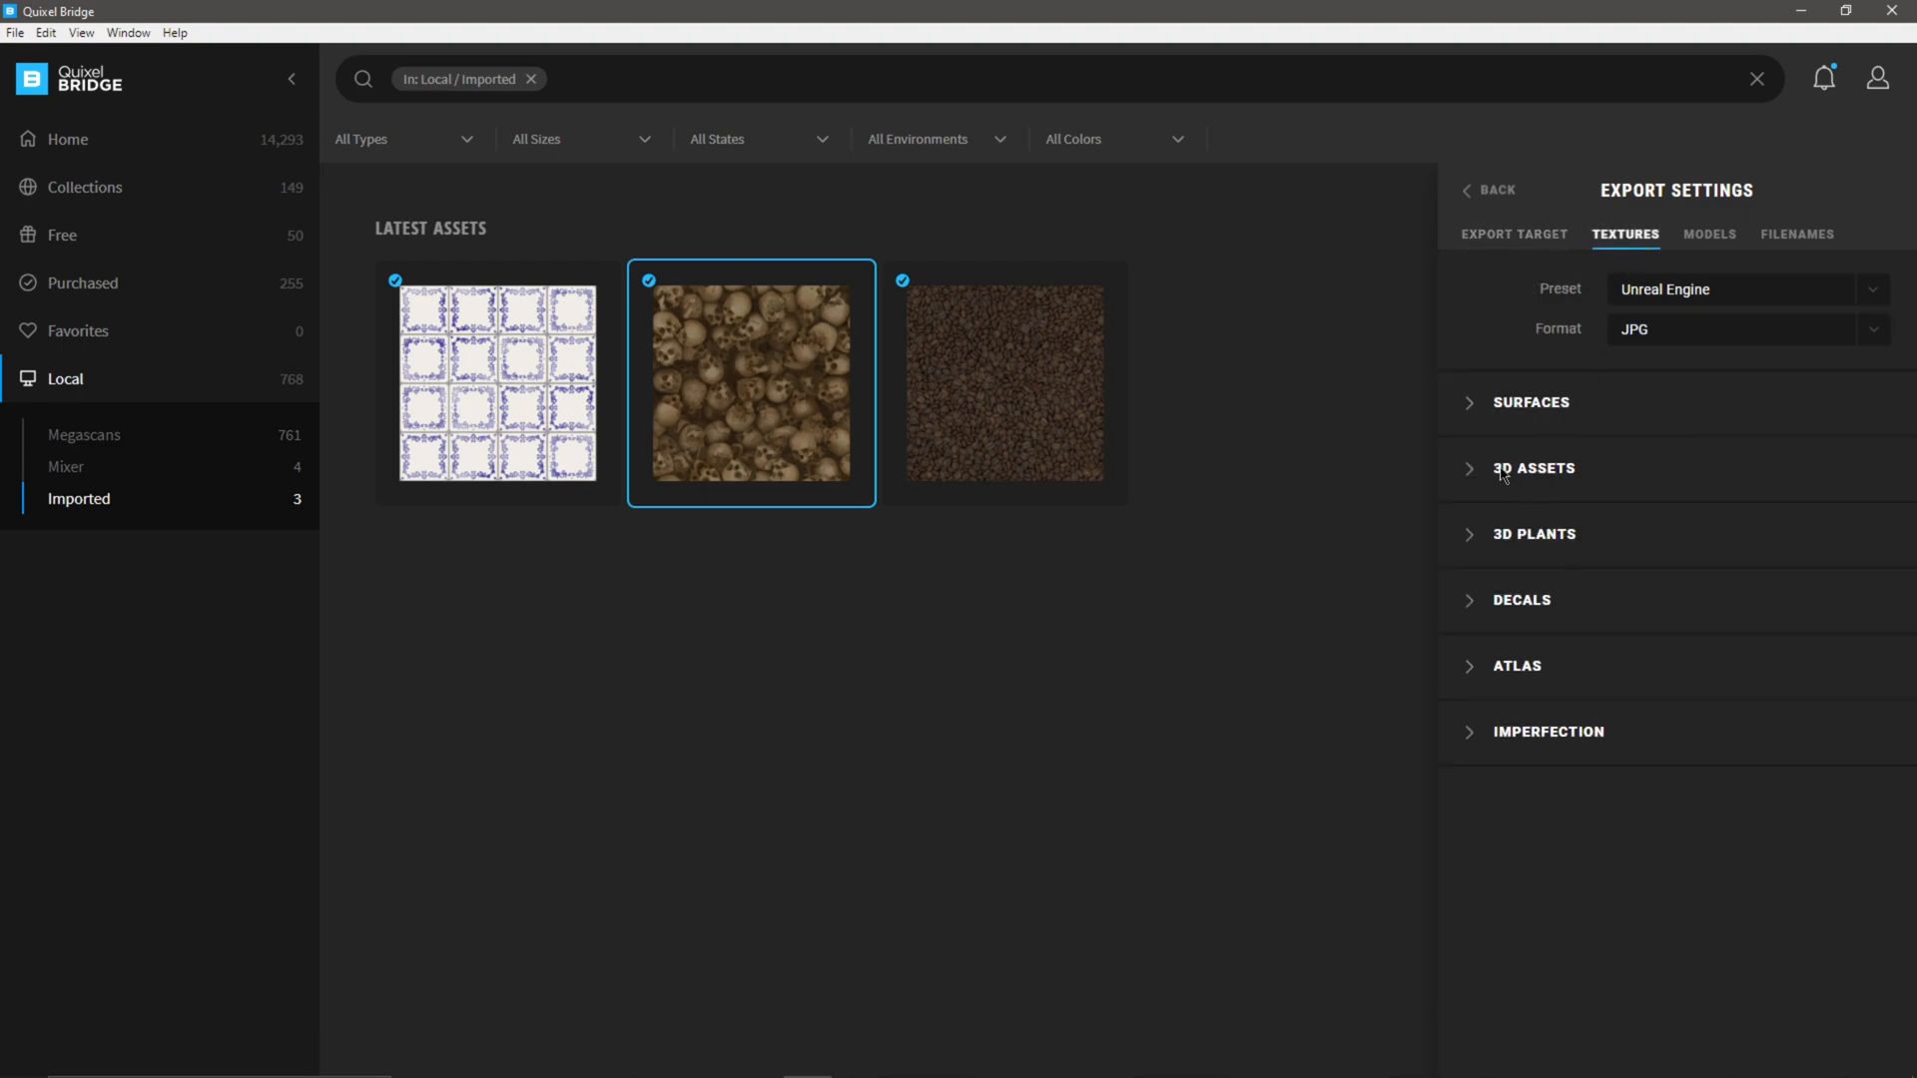
{"action": "left_click", "coordinate": [1474, 404]}
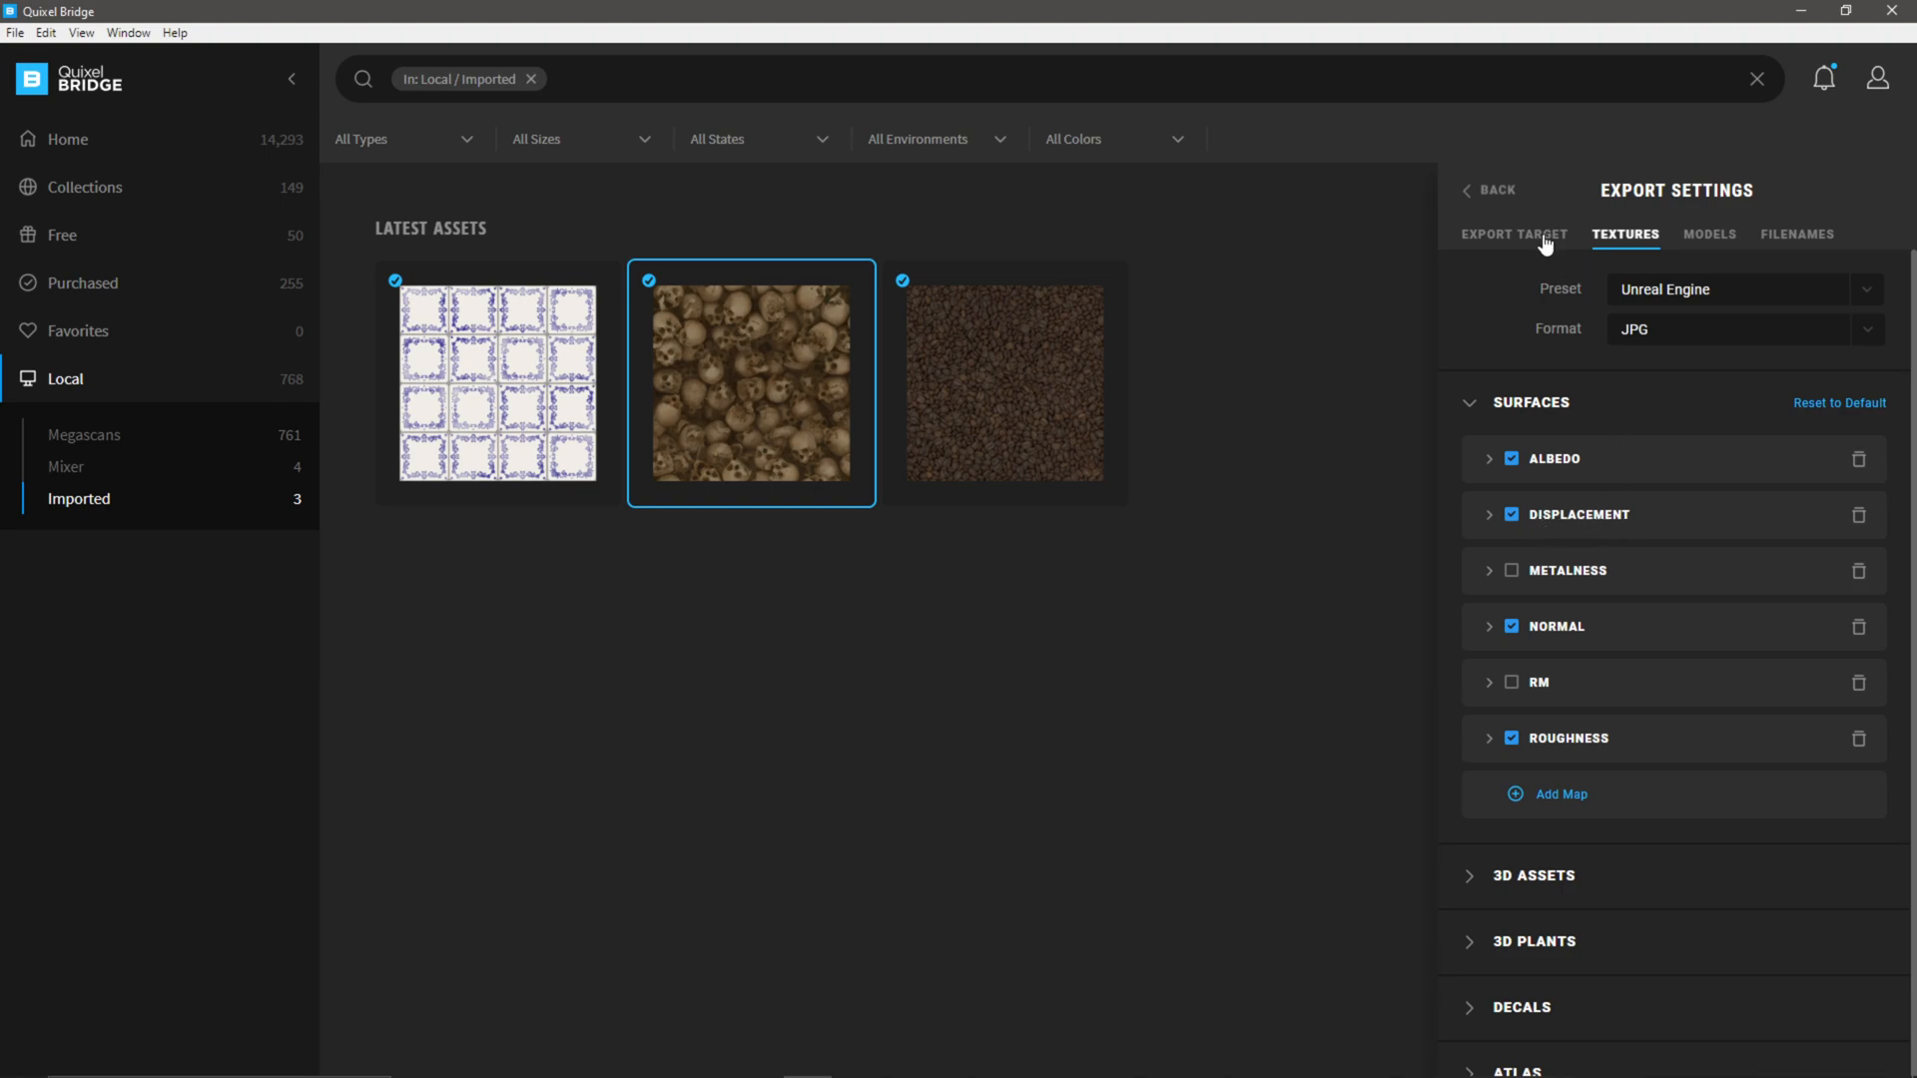
{"action": "left_click", "coordinate": [1497, 192]}
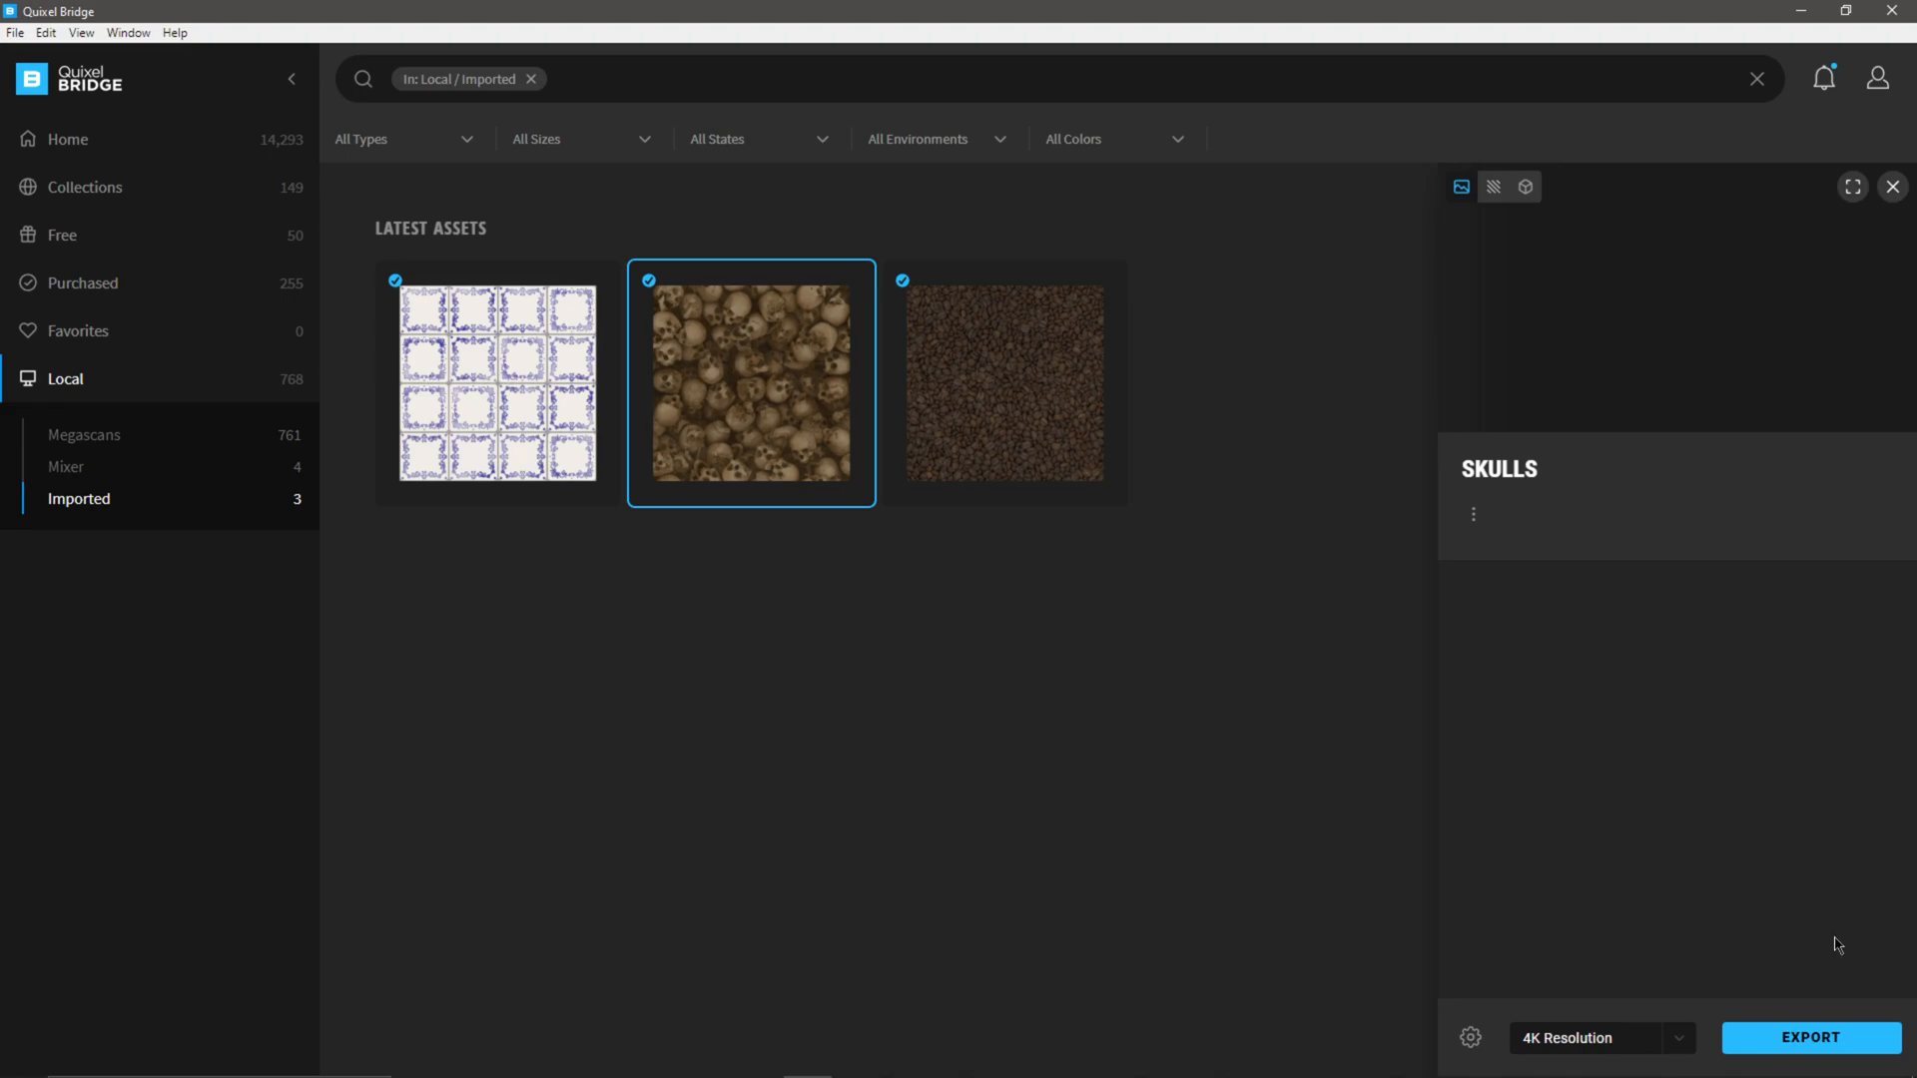
Step: Export the Skulls surface at 4K resolution to Unreal Engine, switch there and accept the normal map import
{"action": "left_click", "coordinate": [1808, 1043]}
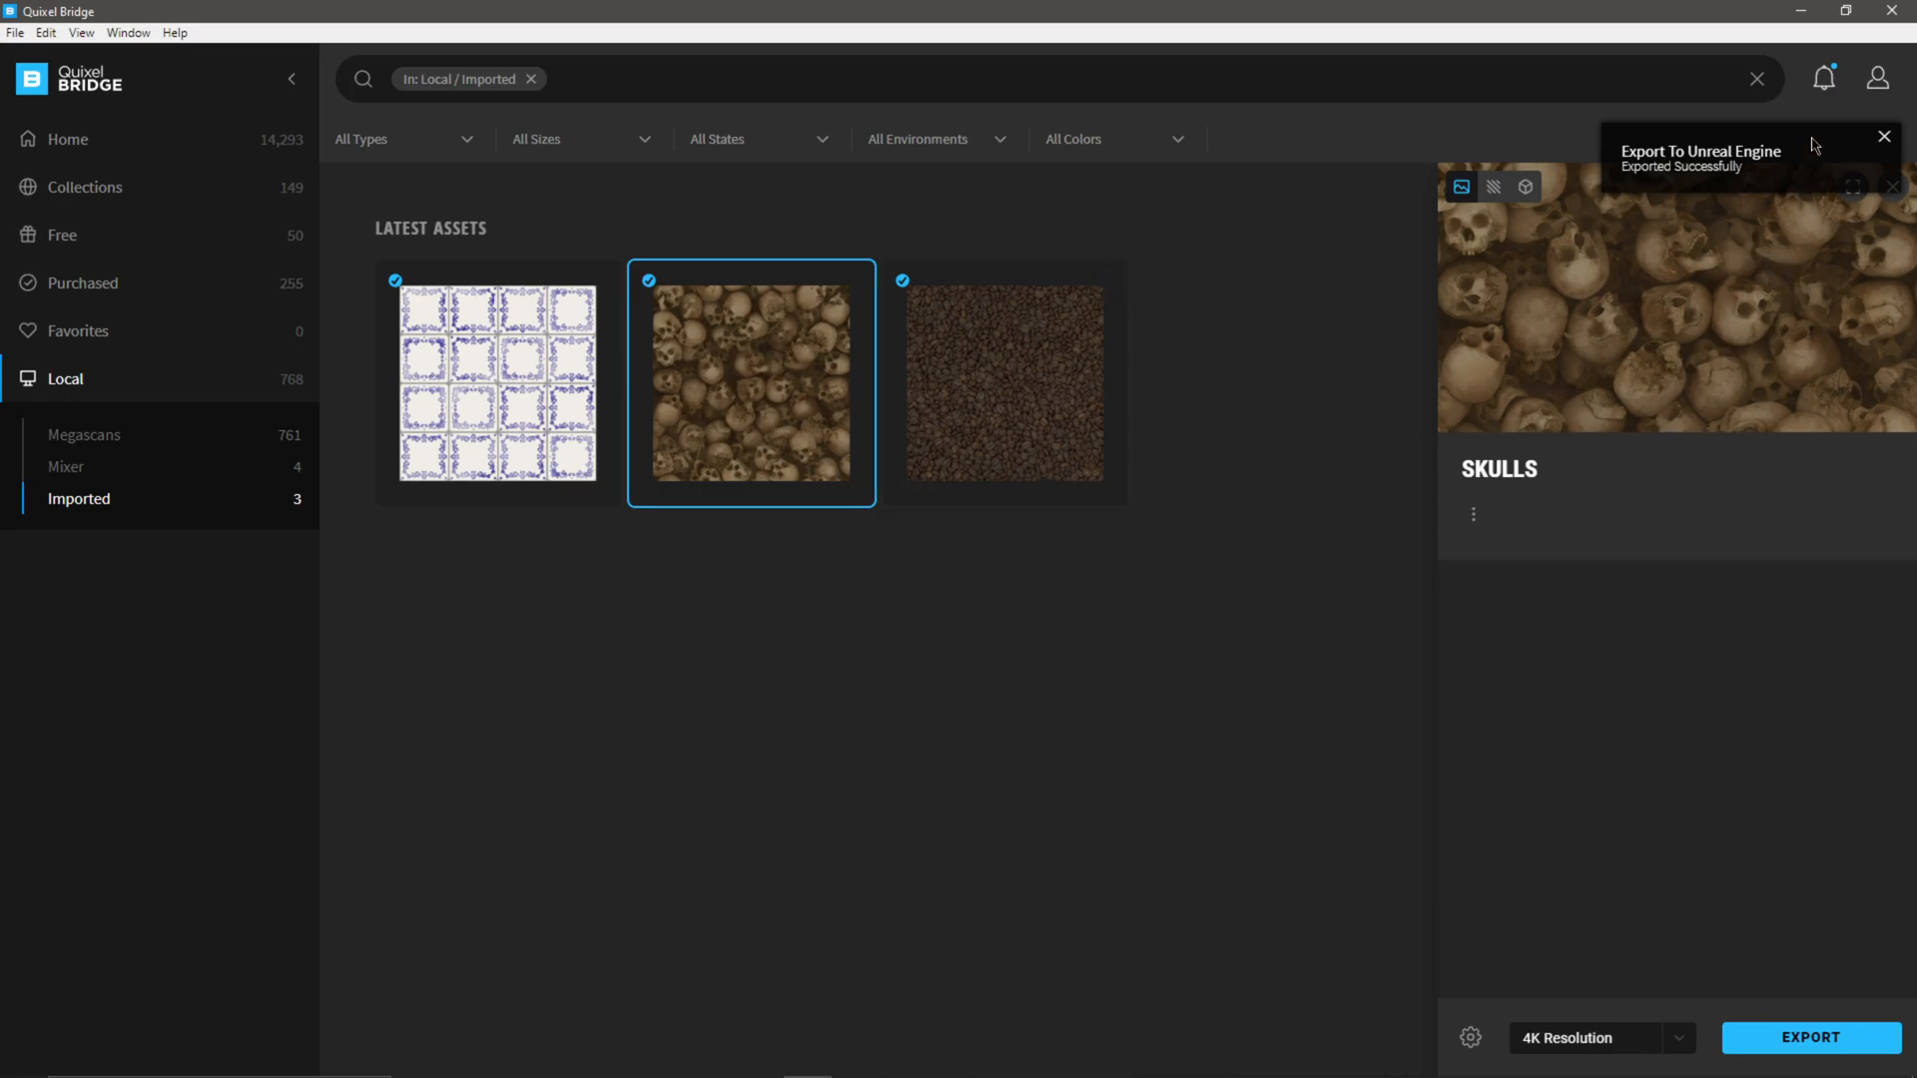
{"action": "left_click", "coordinate": [1802, 14]}
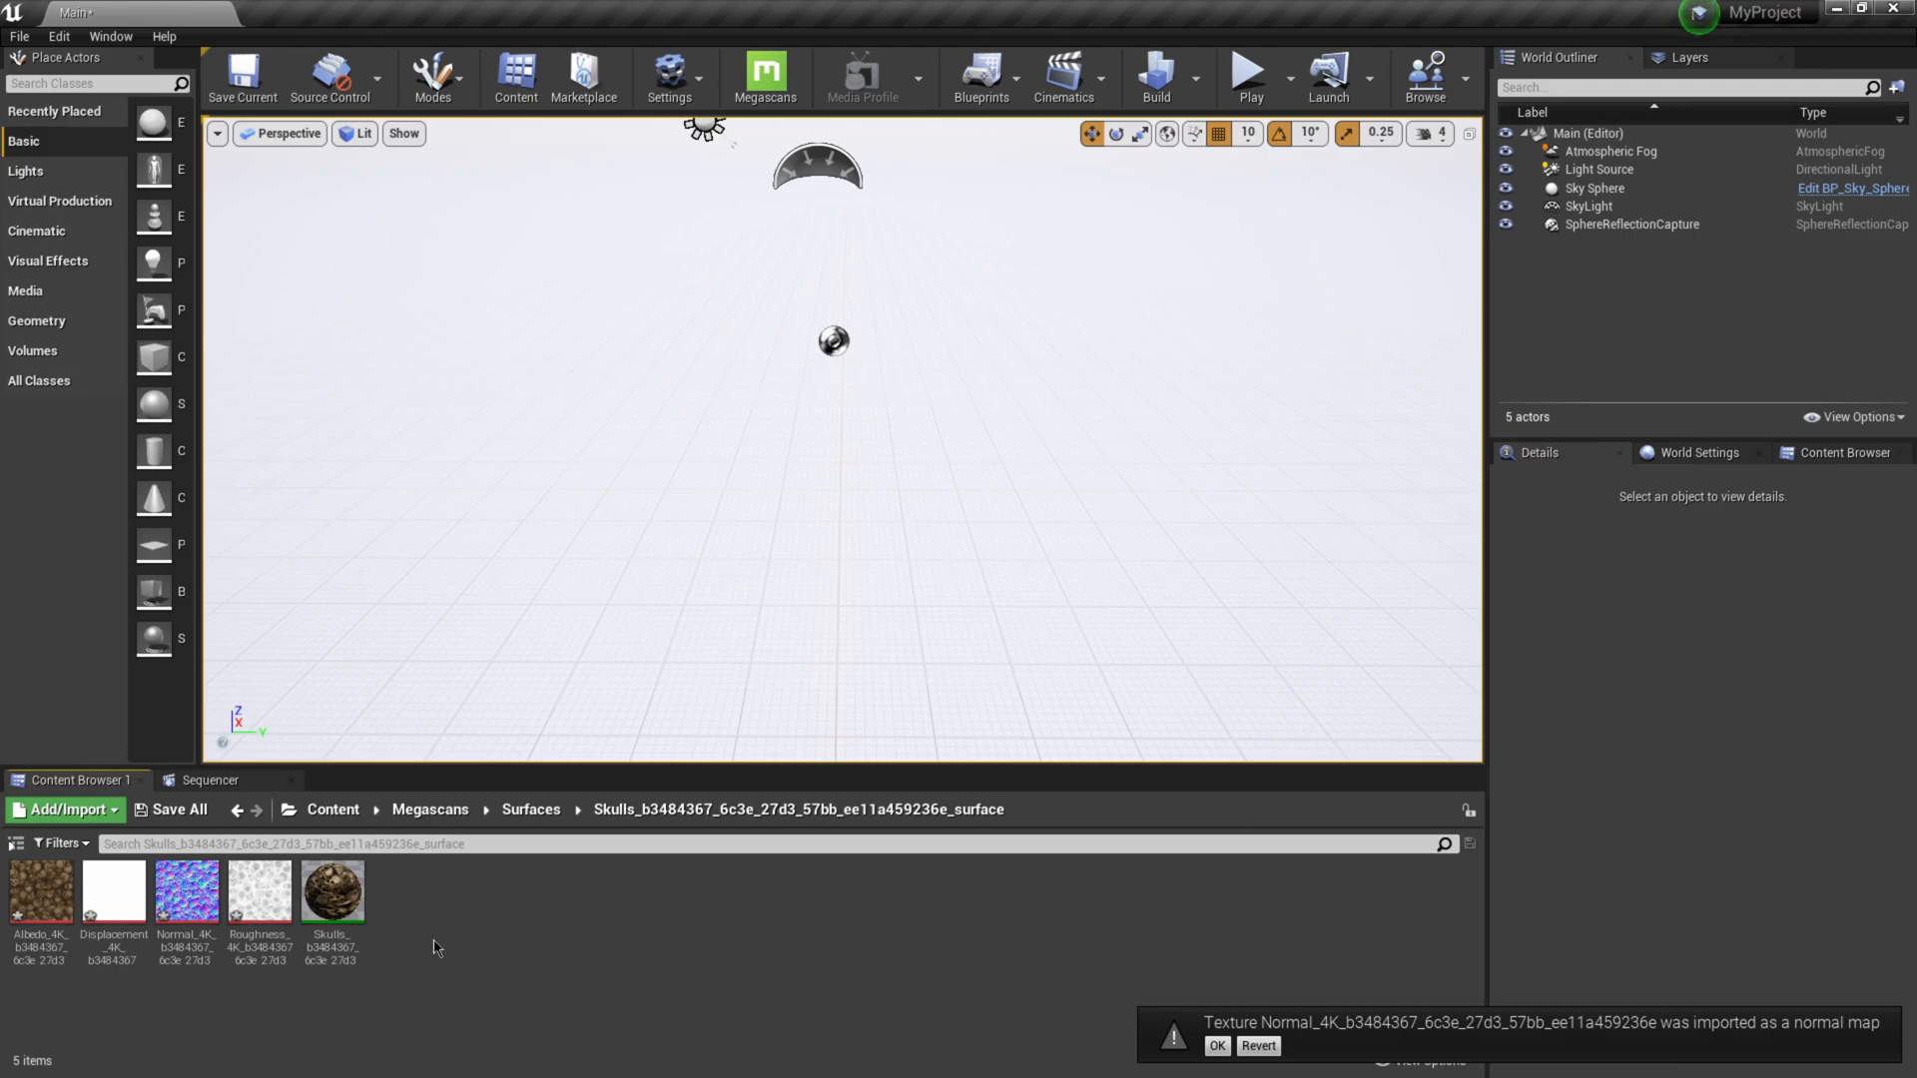
{"action": "left_click", "coordinate": [1225, 1050]}
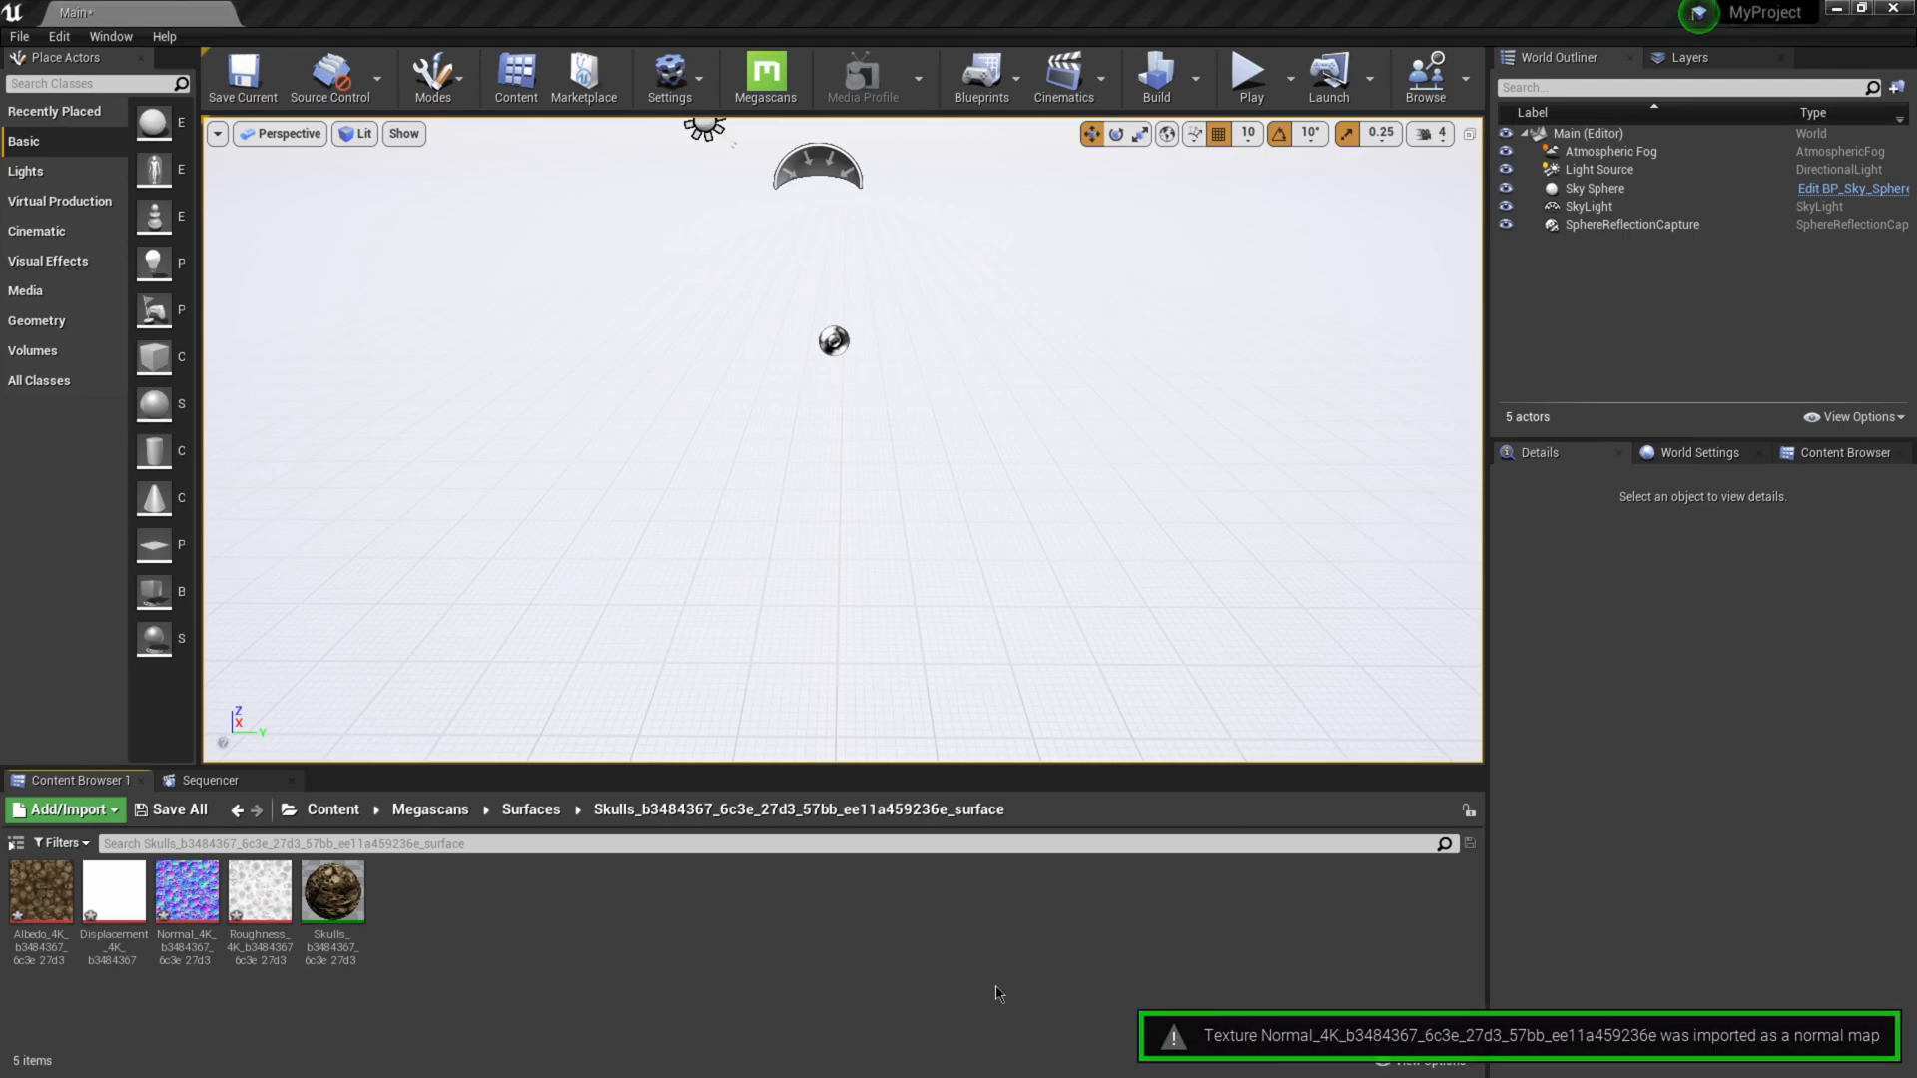
Step: Enlarge the asset thumbnails slightly in the content browser
{"action": "left_click", "coordinate": [1407, 1060]}
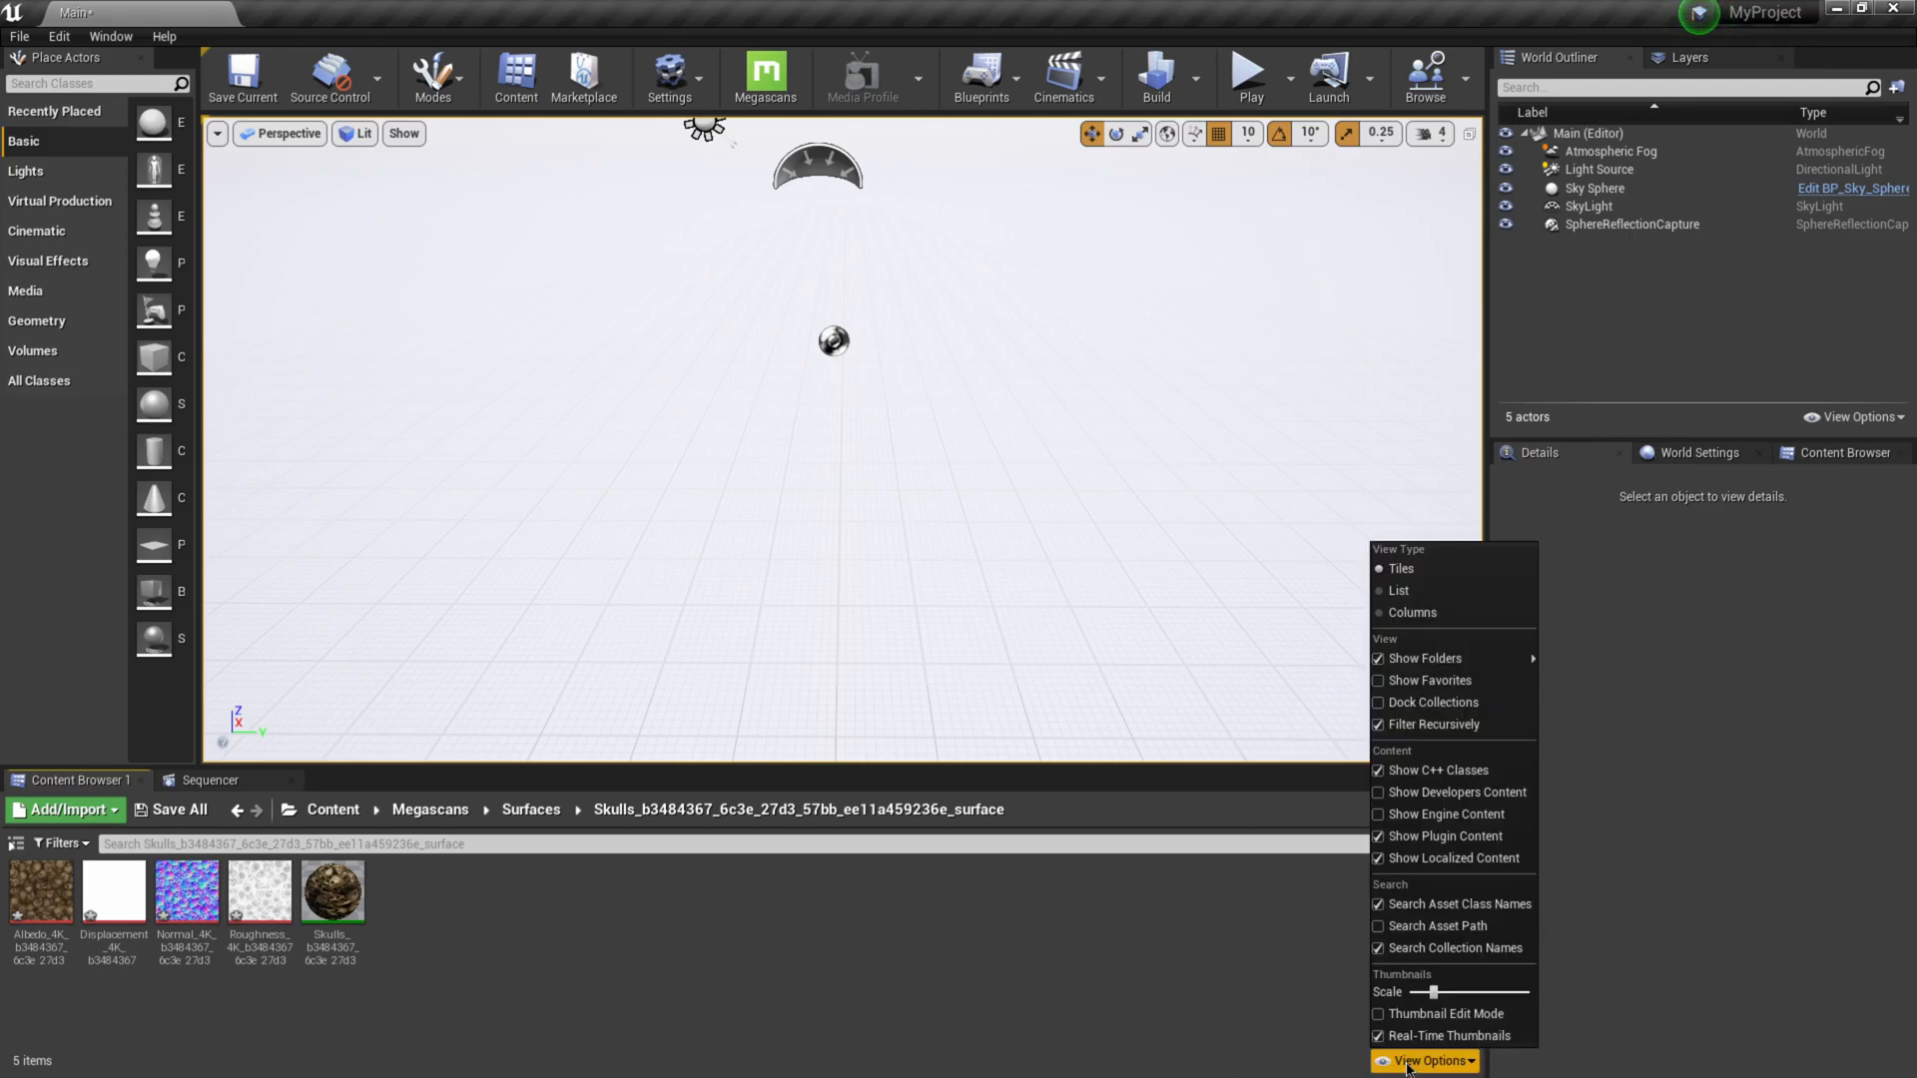
{"action": "left_click_drag", "start_coordinate": [1433, 993], "coordinate": [1453, 992]}
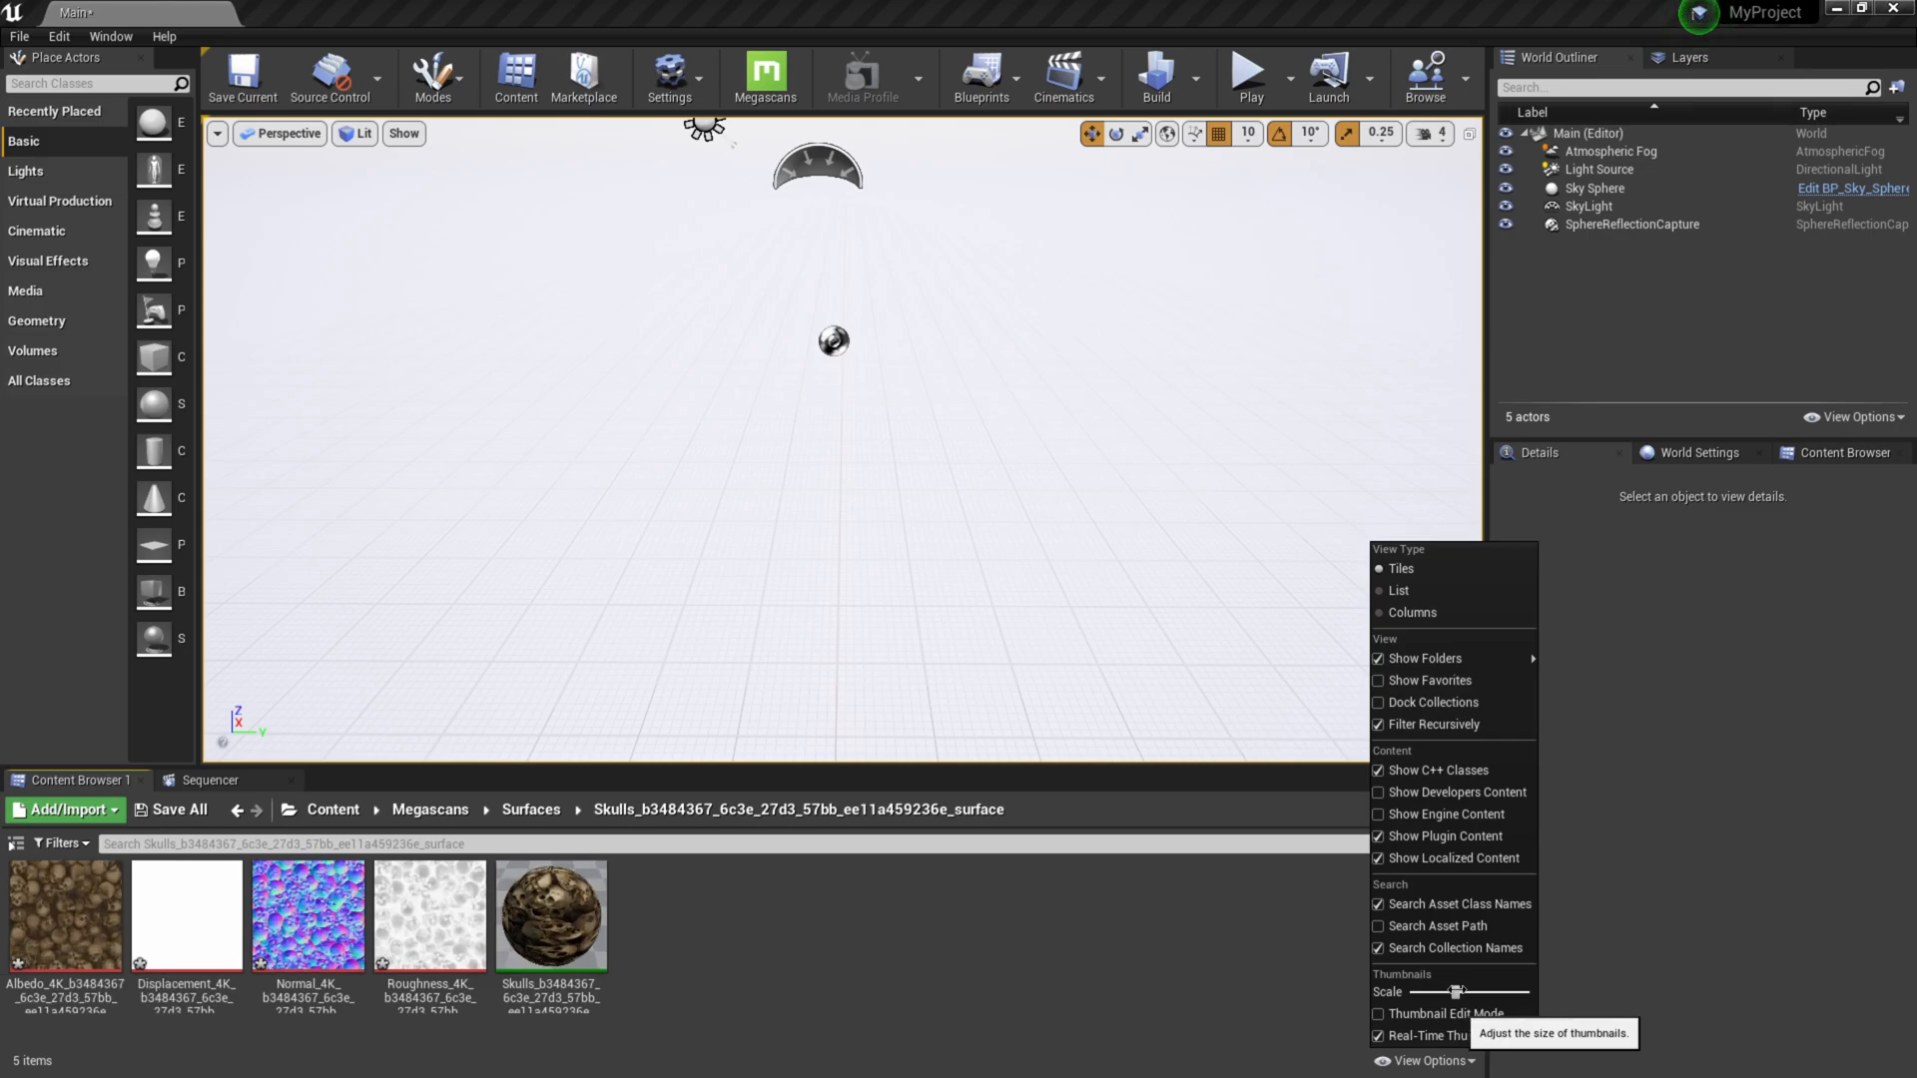
{"action": "left_click", "coordinate": [869, 948]}
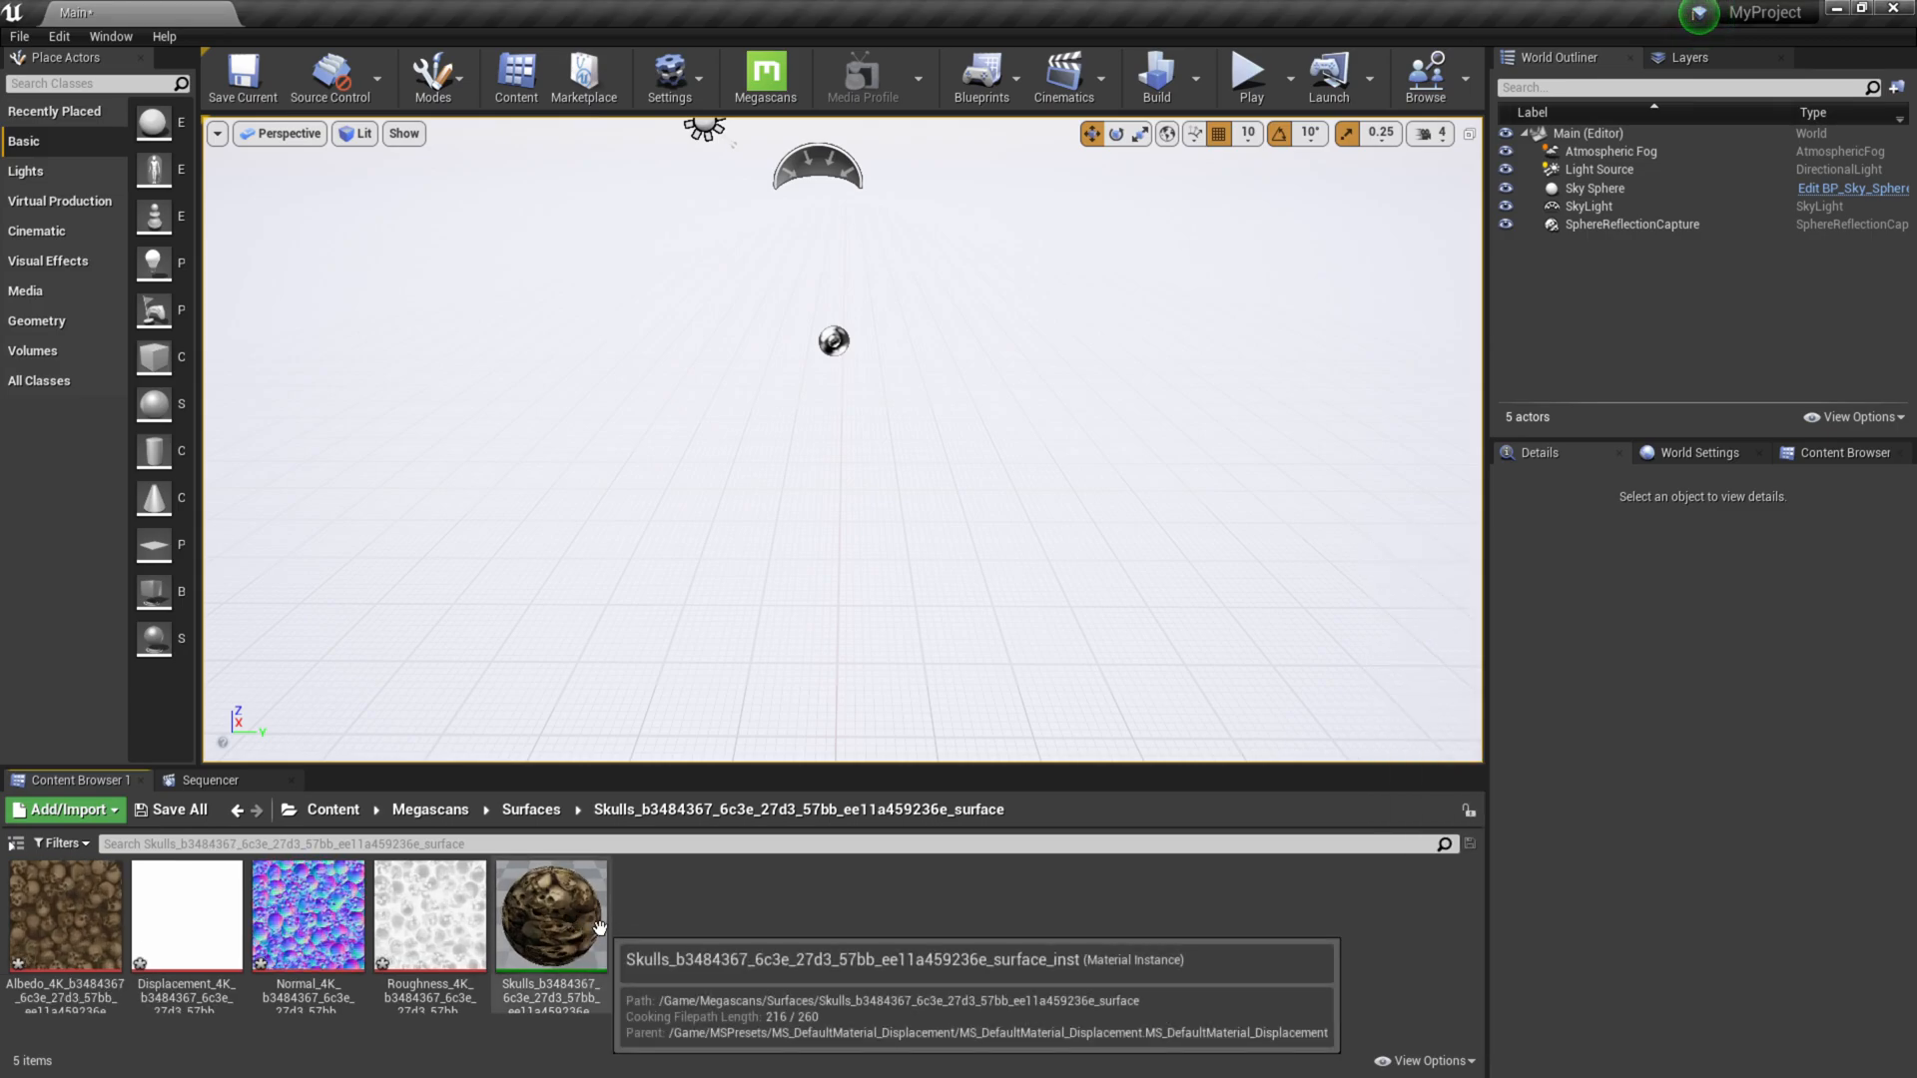
Step: Place a plane at the level's origin and scale it uniformly to 10, widening the details area for editing
{"action": "left_click_drag", "start_coordinate": [195, 548], "coordinate": [881, 458]}
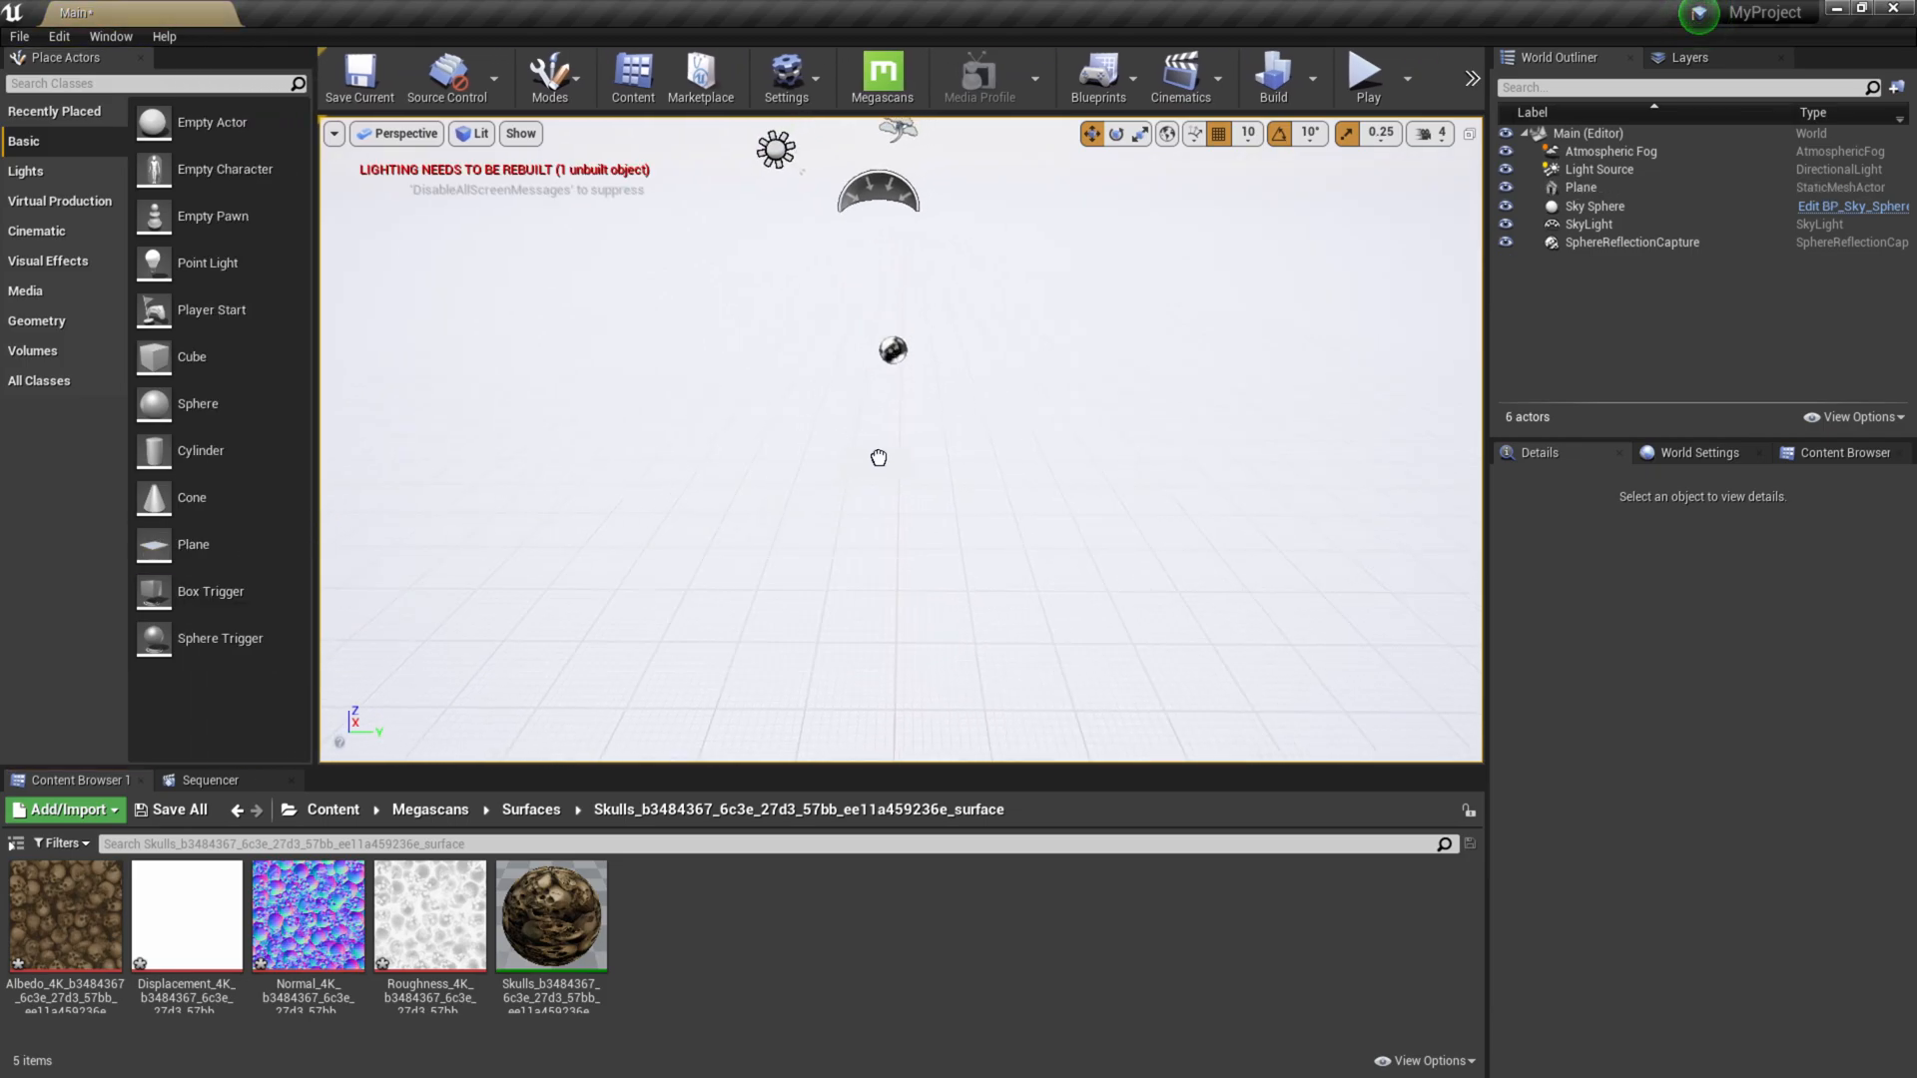
{"action": "left_click_drag", "start_coordinate": [1492, 492], "coordinate": [1435, 492]}
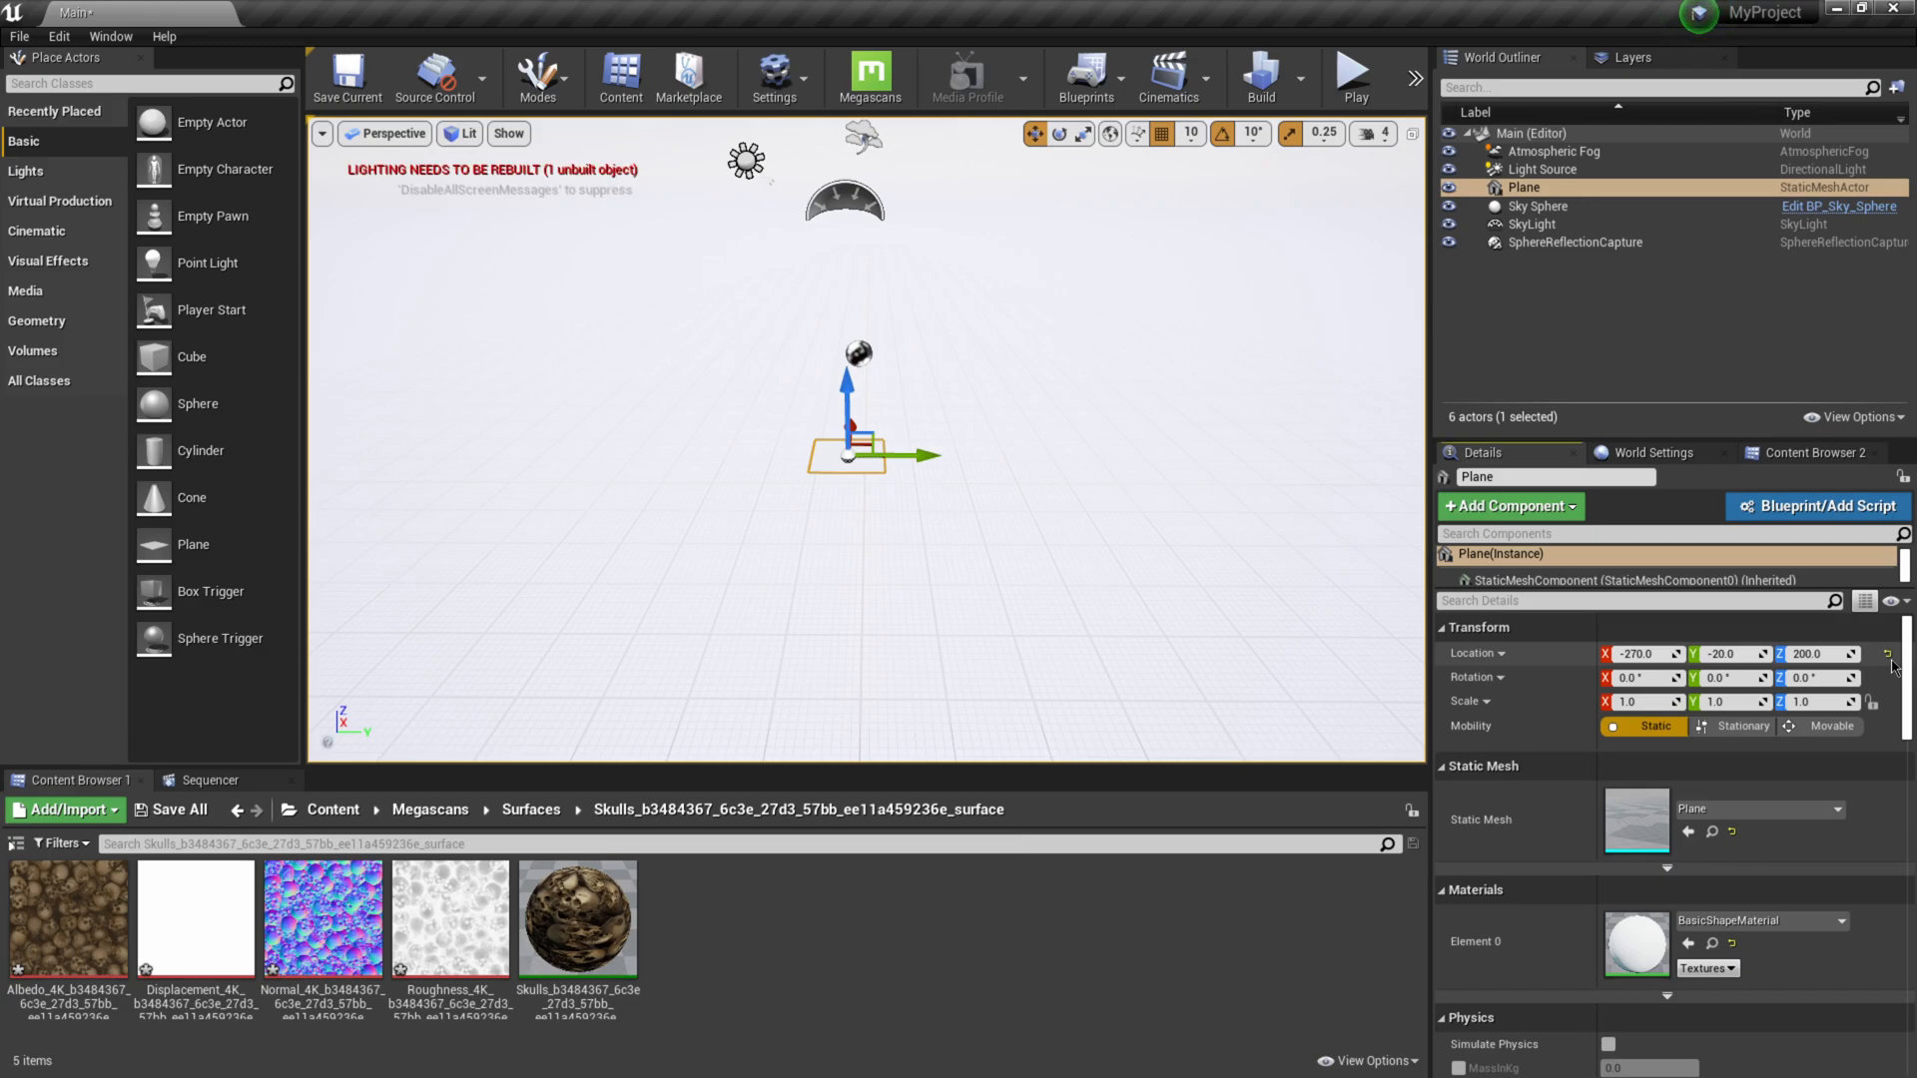
{"action": "left_click", "coordinate": [1888, 655]}
{"action": "left_click", "coordinate": [1644, 705]}
{"action": "type", "text": "10"}
{"action": "key", "text": "Return"}
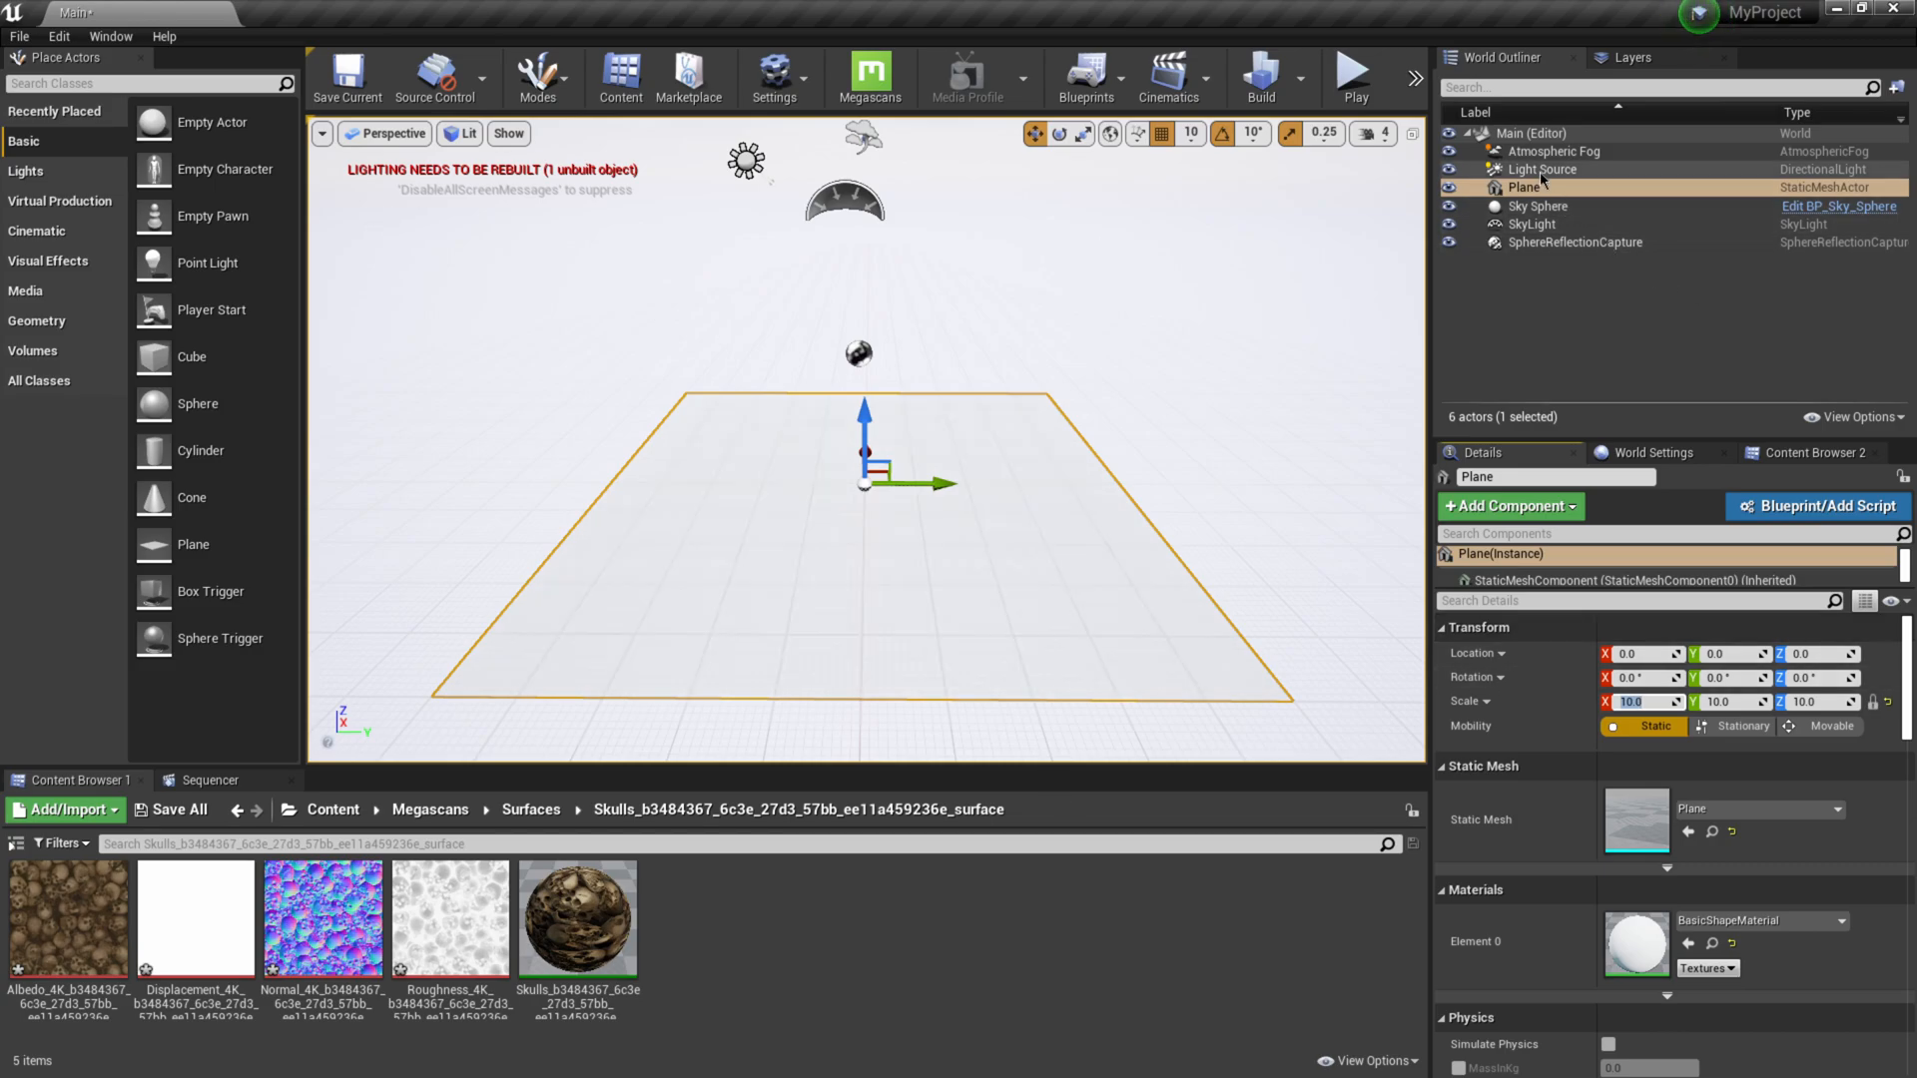
Step: Set the Light Source's mobility to Movable
{"action": "left_click", "coordinate": [1697, 168]}
{"action": "left_click", "coordinate": [1837, 727]}
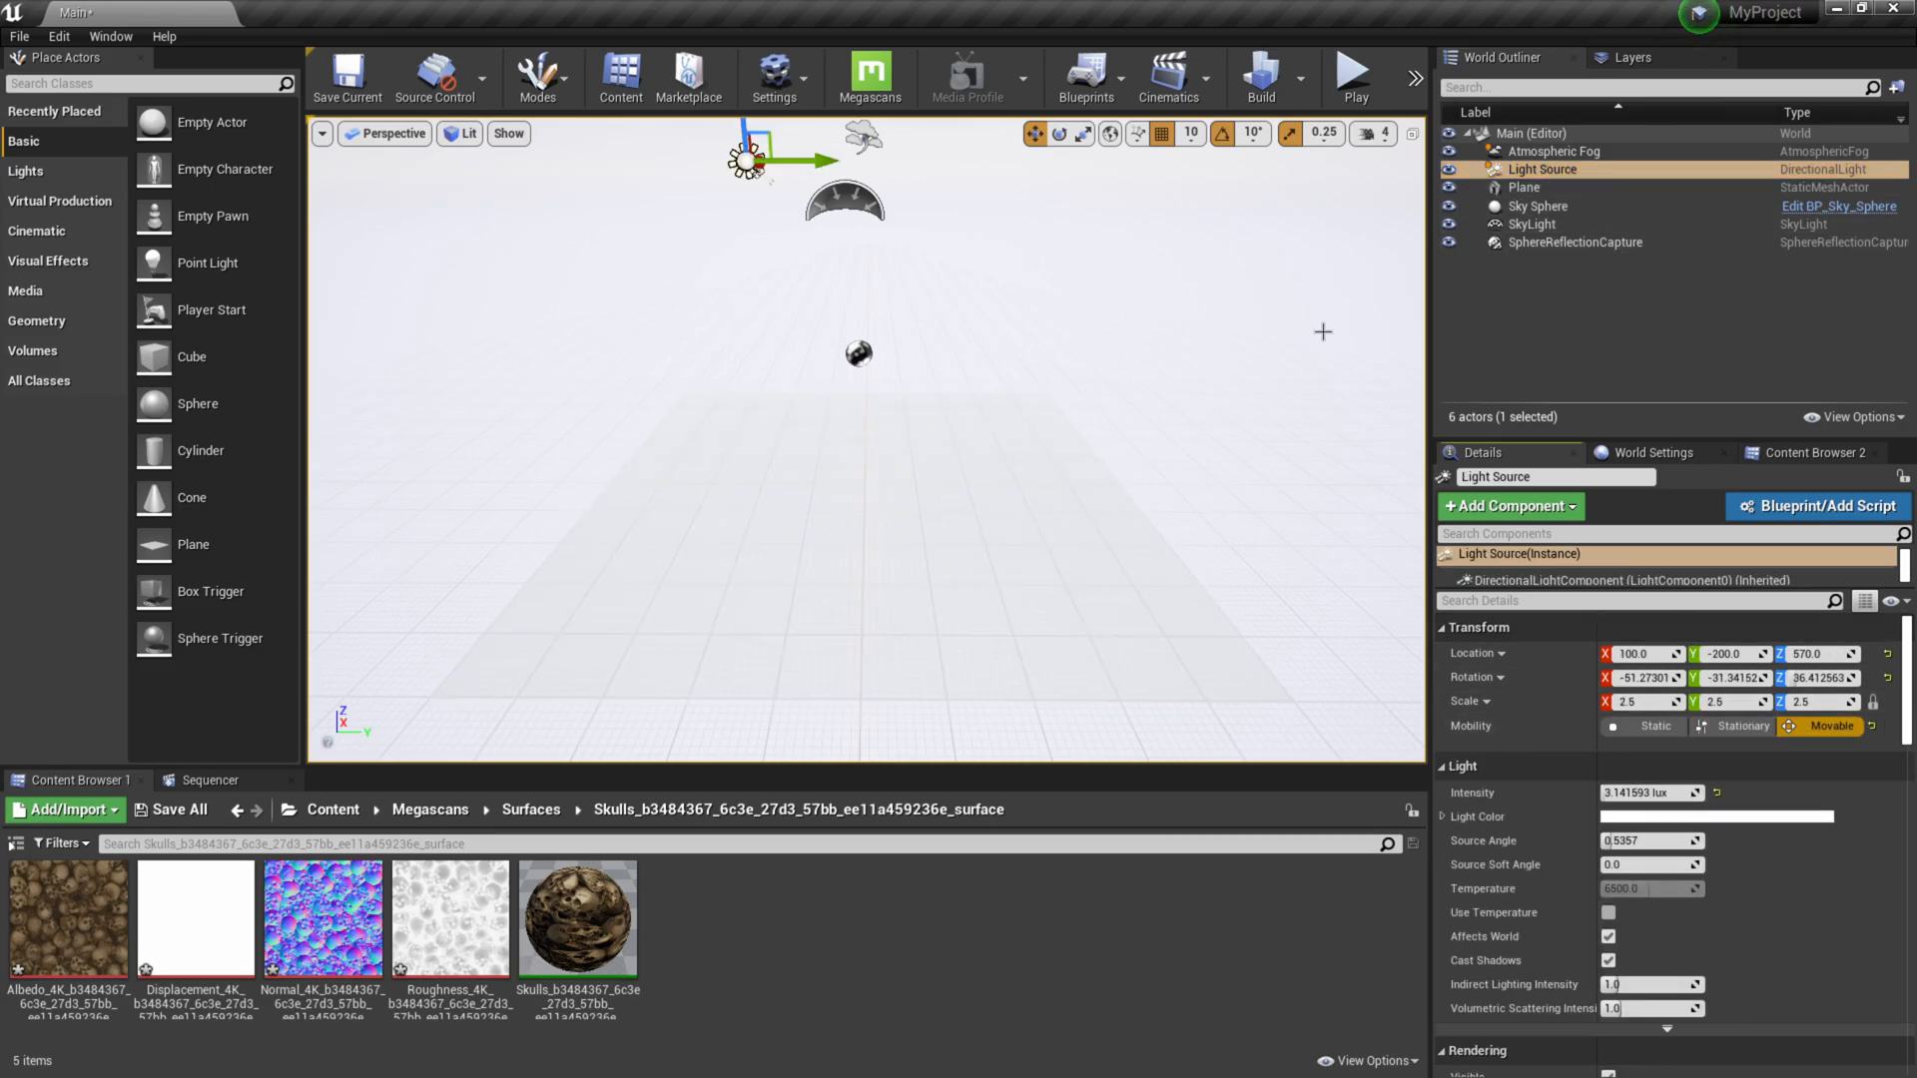
Step: Hide the editor overlays in the viewport and apply the Skulls material instance to the plane
{"action": "left_click", "coordinate": [1059, 696]}
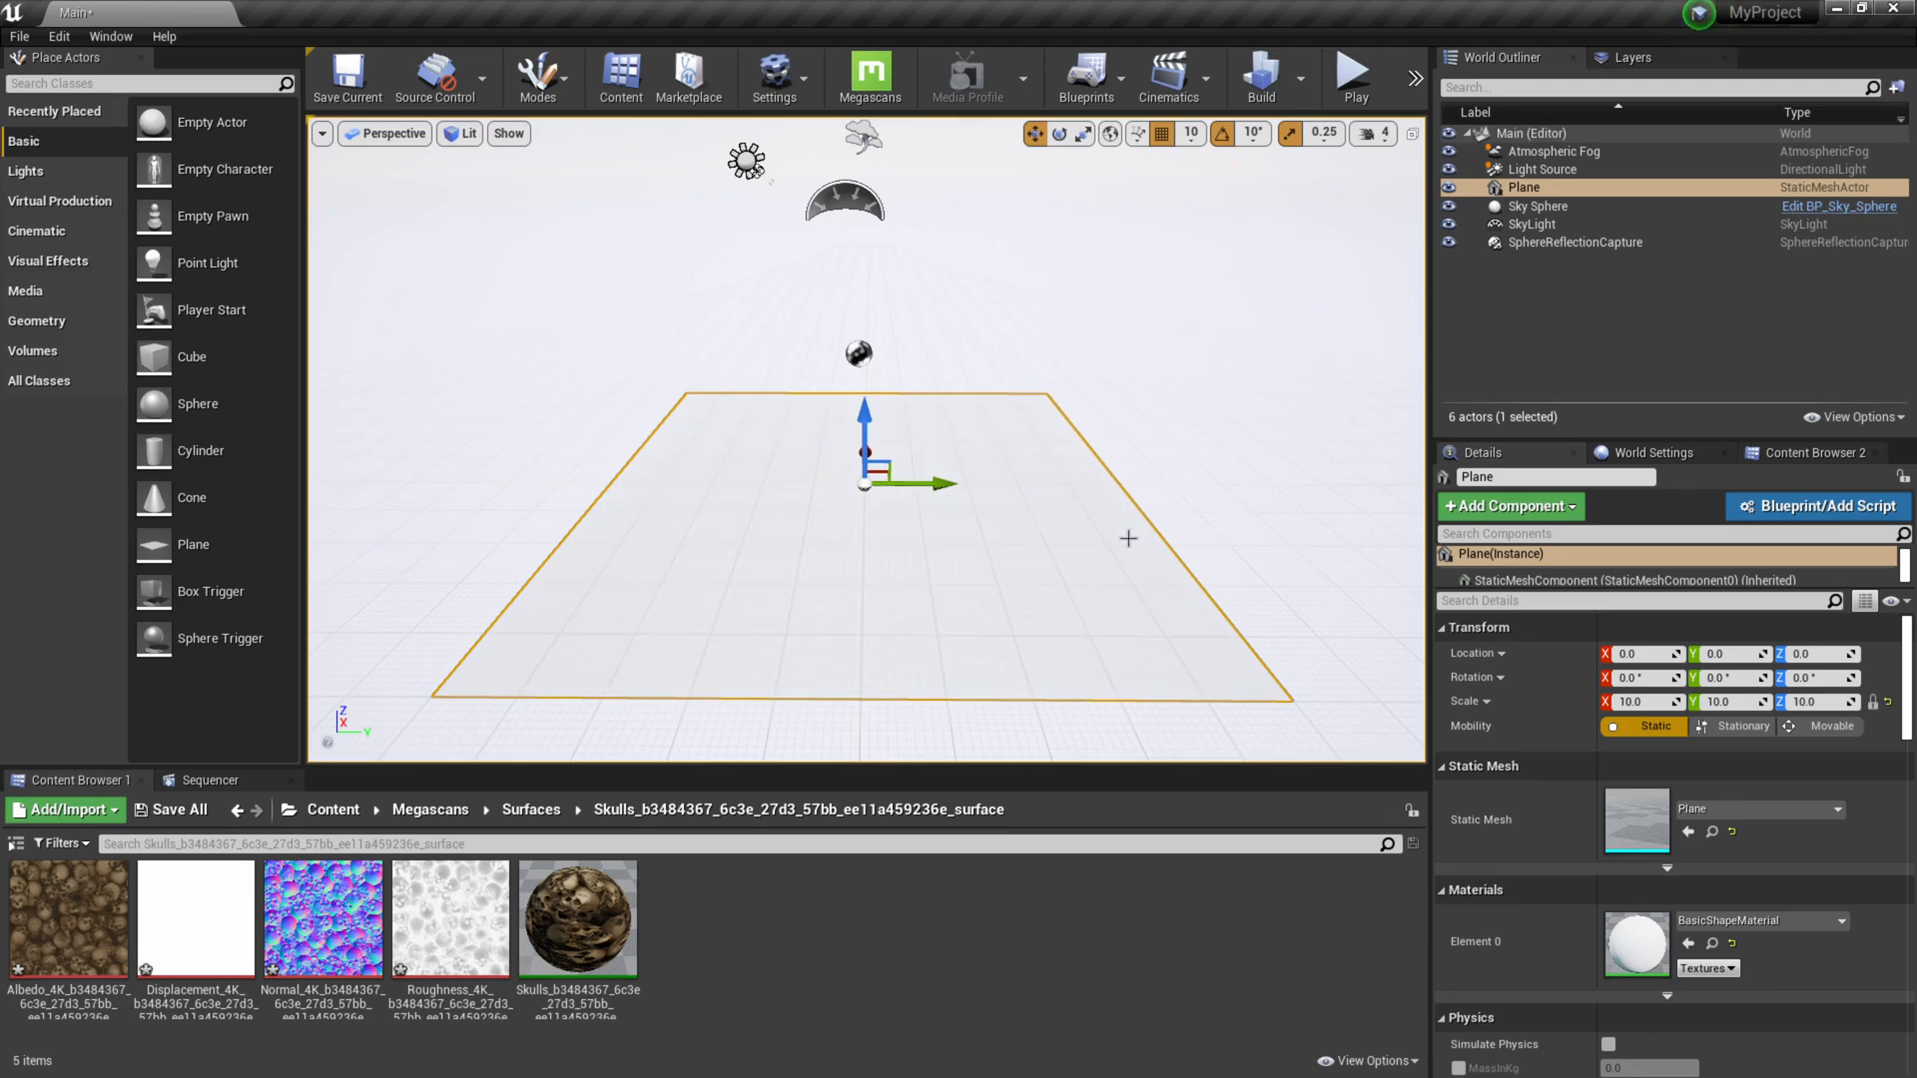
{"action": "key", "text": "g"}
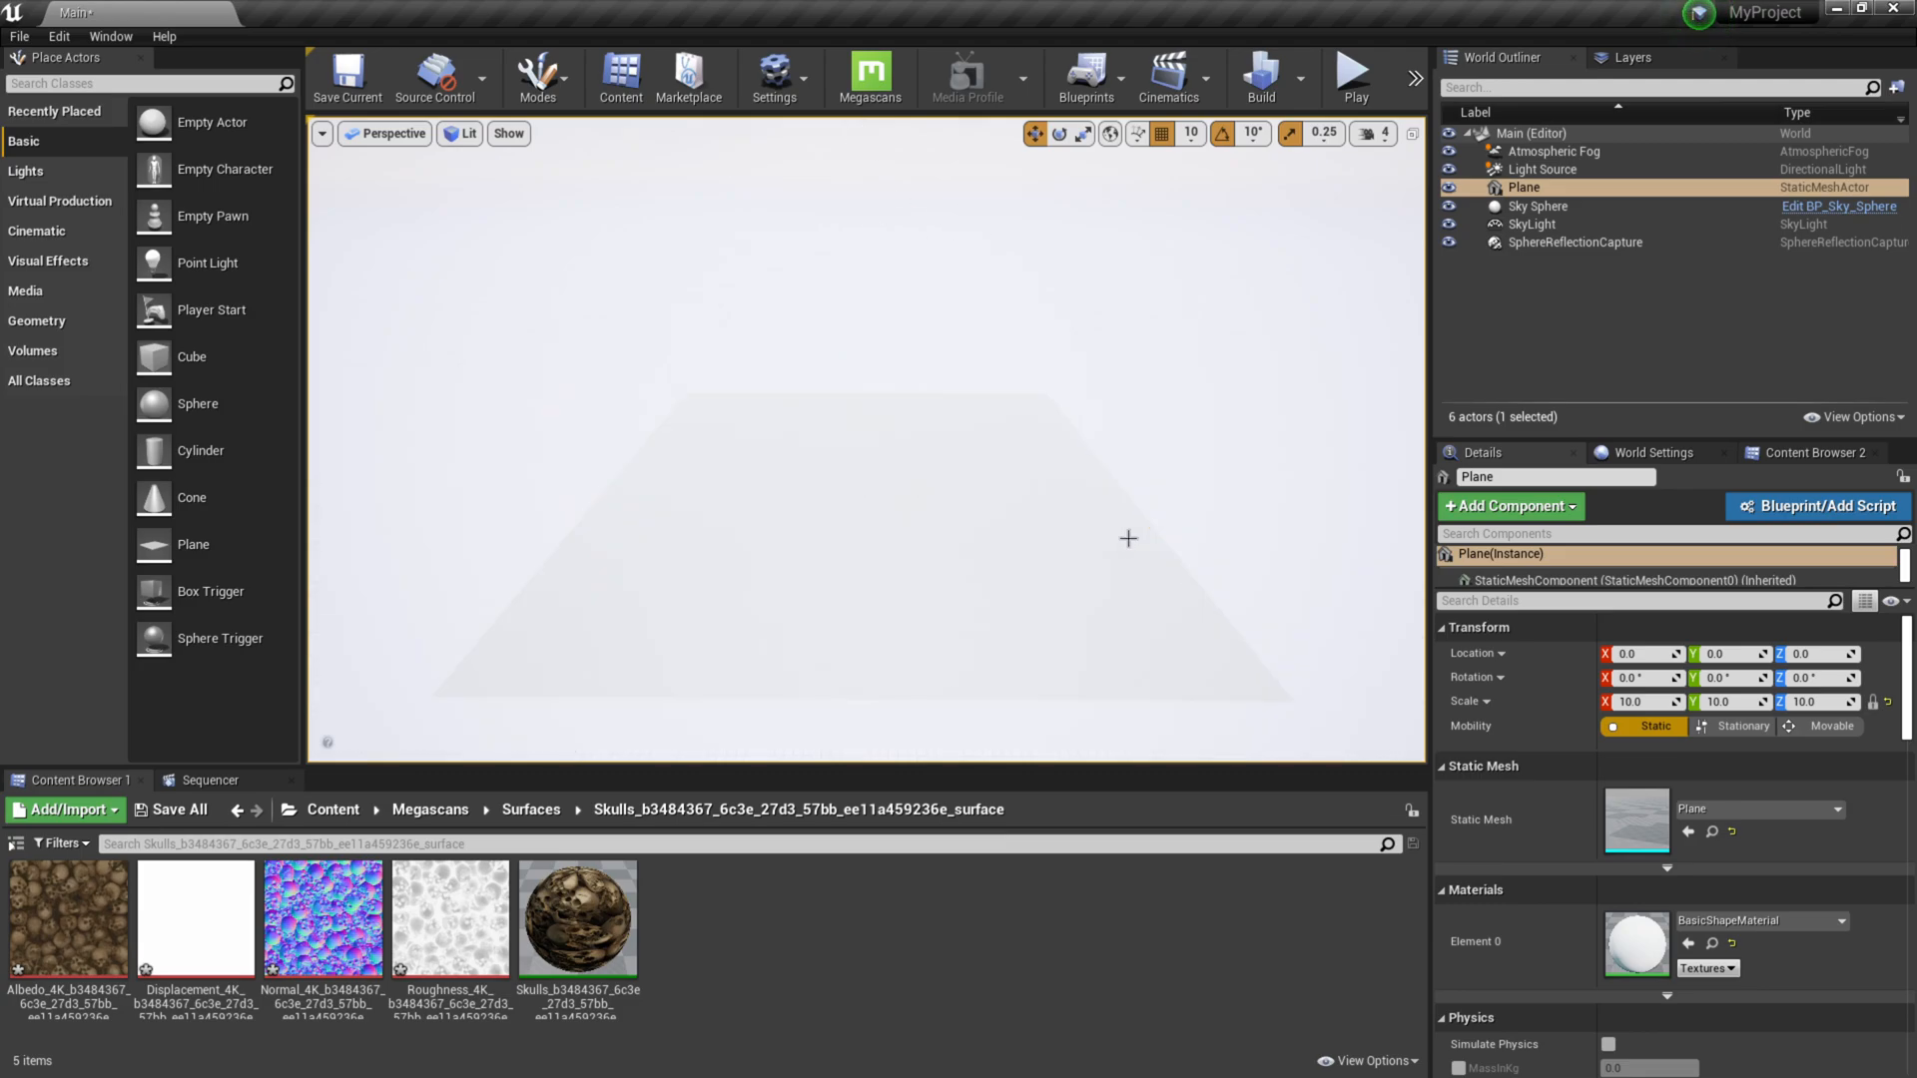
{"action": "left_click_drag", "start_coordinate": [577, 918], "coordinate": [810, 564]}
{"action": "scroll", "coordinate": [811, 619], "scroll_direction": "up", "scroll_amount": 3}
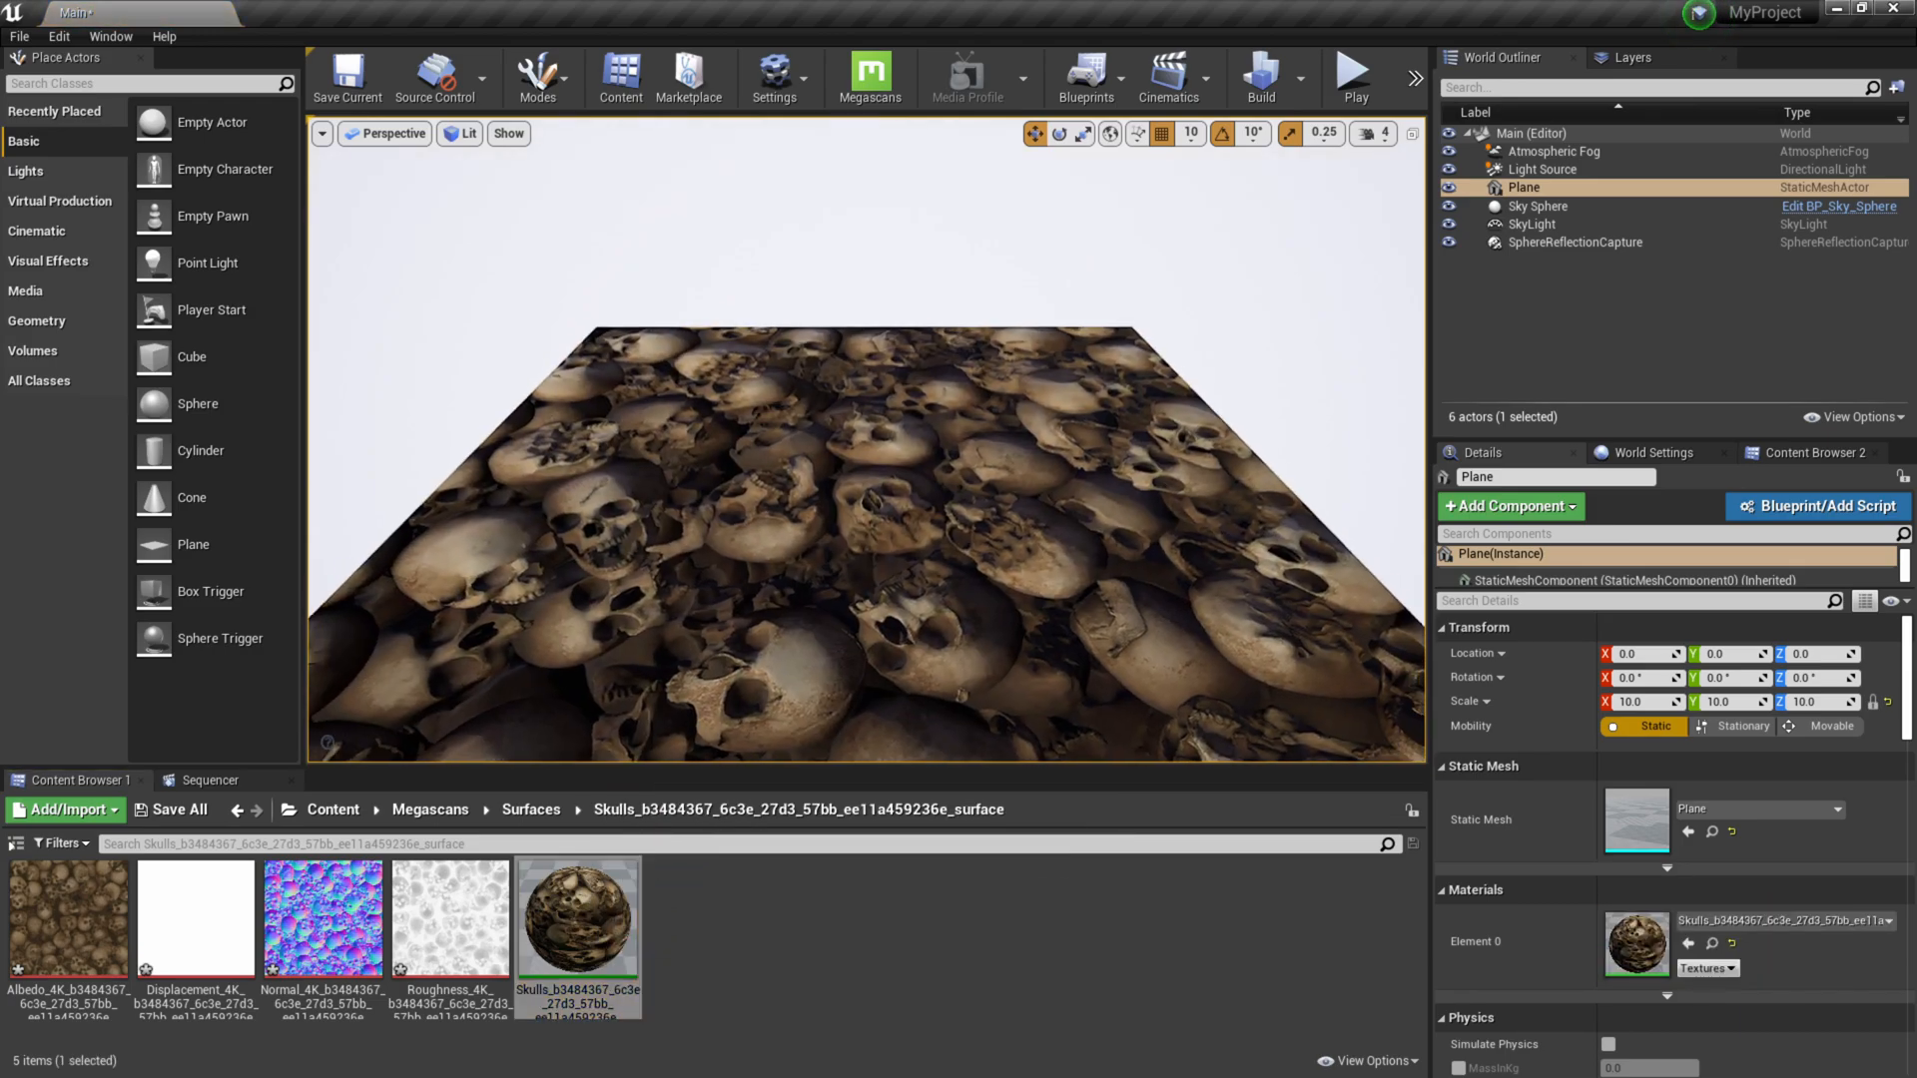
{"action": "mouse_move", "coordinate": [905, 639]}
{"action": "left_mouse_down", "text": "alt"}
{"action": "mouse_move", "coordinate": [909, 667]}
{"action": "mouse_move", "coordinate": [906, 639]}
{"action": "left_mouse_up", "text": "alt"}
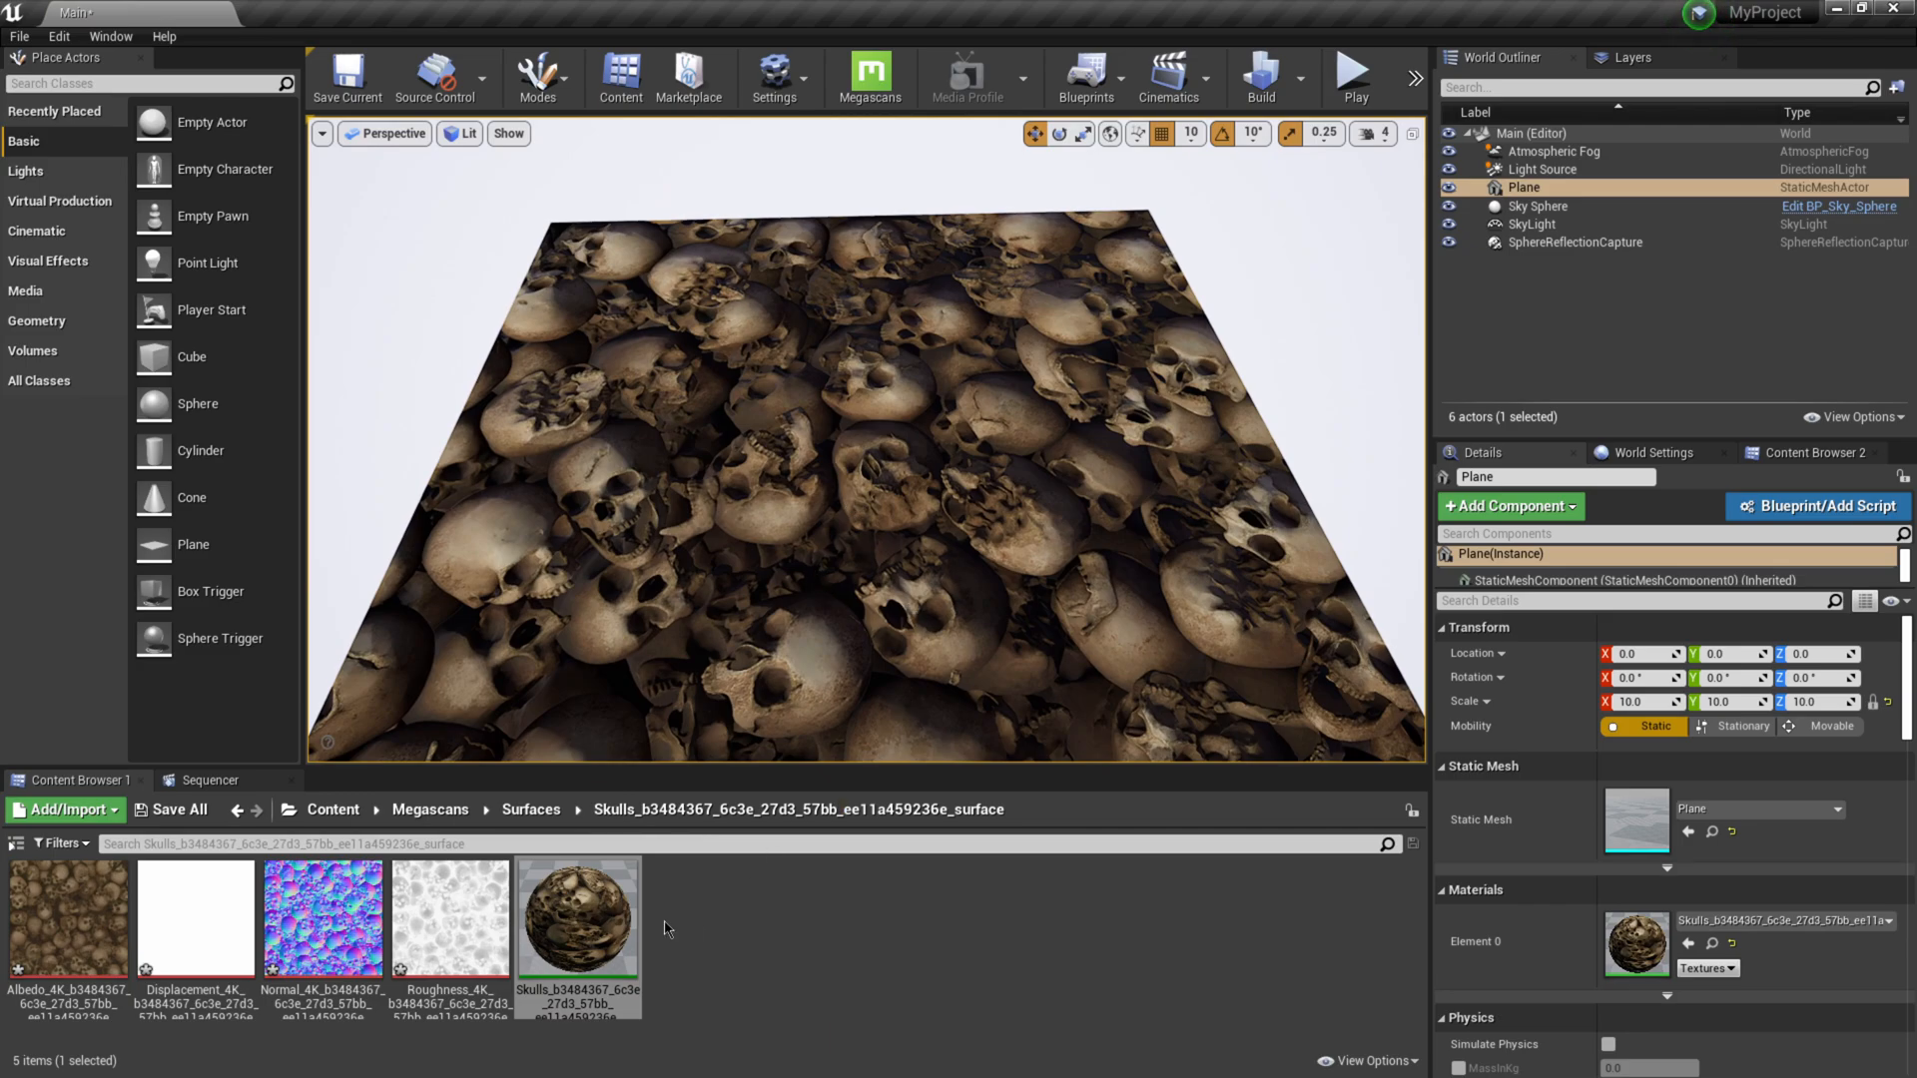
Step: Override the Skulls material instance's tiling with 5 in X and Y, and move its editor aside to reveal the plane
{"action": "double_click", "coordinate": [619, 919]}
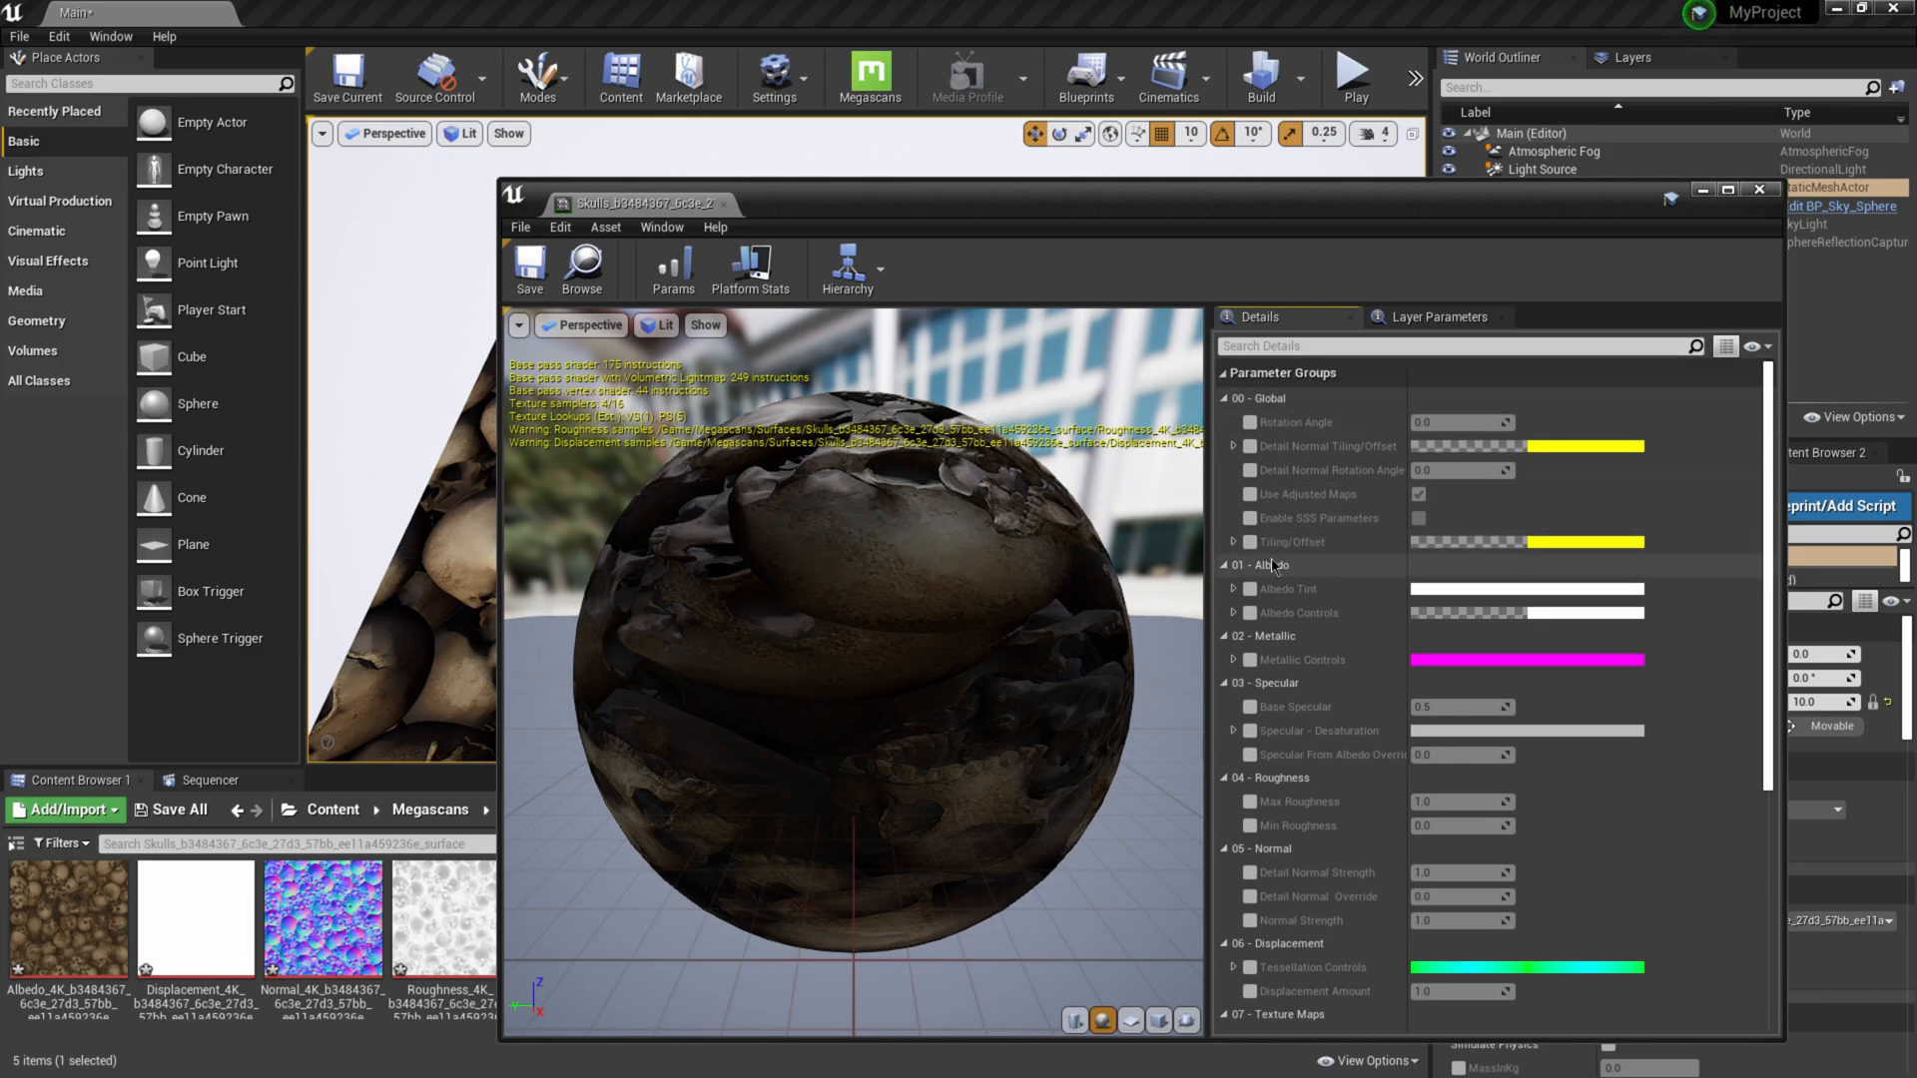
{"action": "left_click", "coordinate": [1232, 543]}
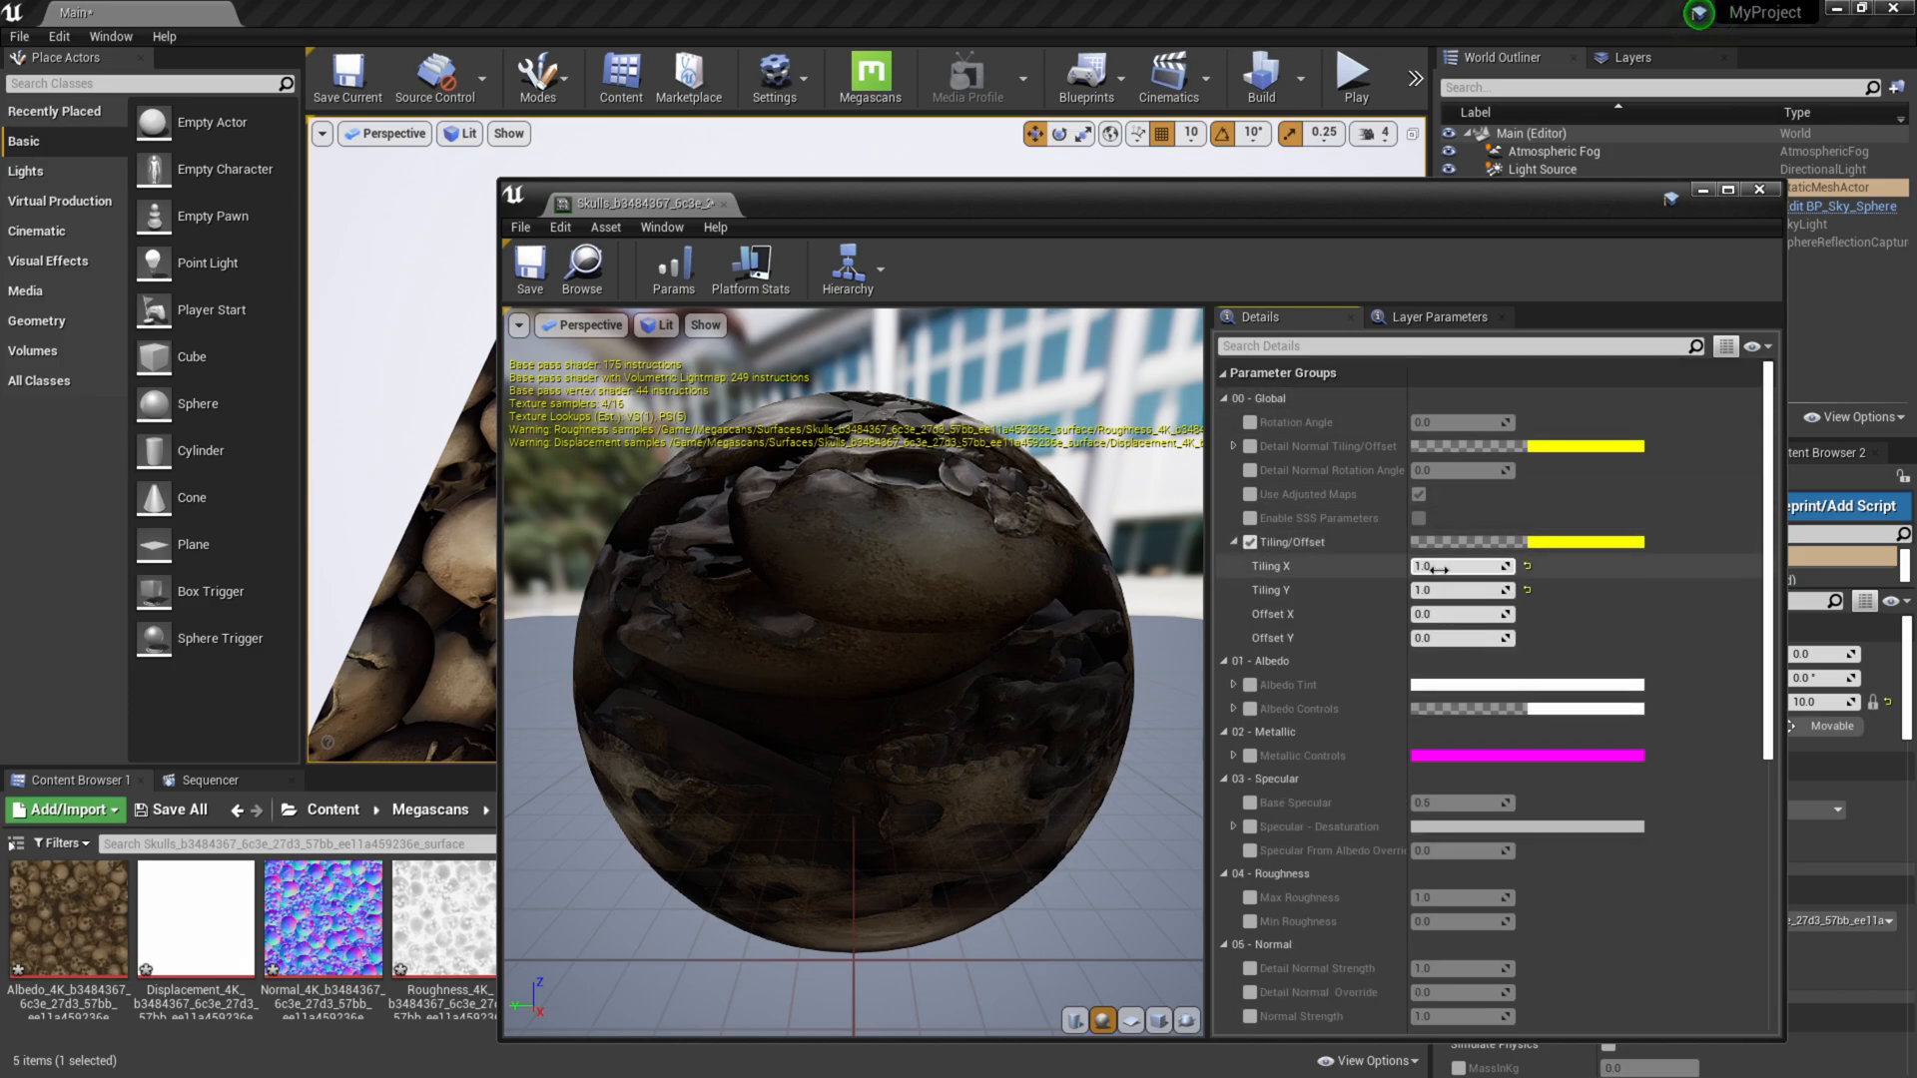
{"action": "left_click", "coordinate": [1438, 566]}
{"action": "type", "text": "5"}
{"action": "key", "text": "Return"}
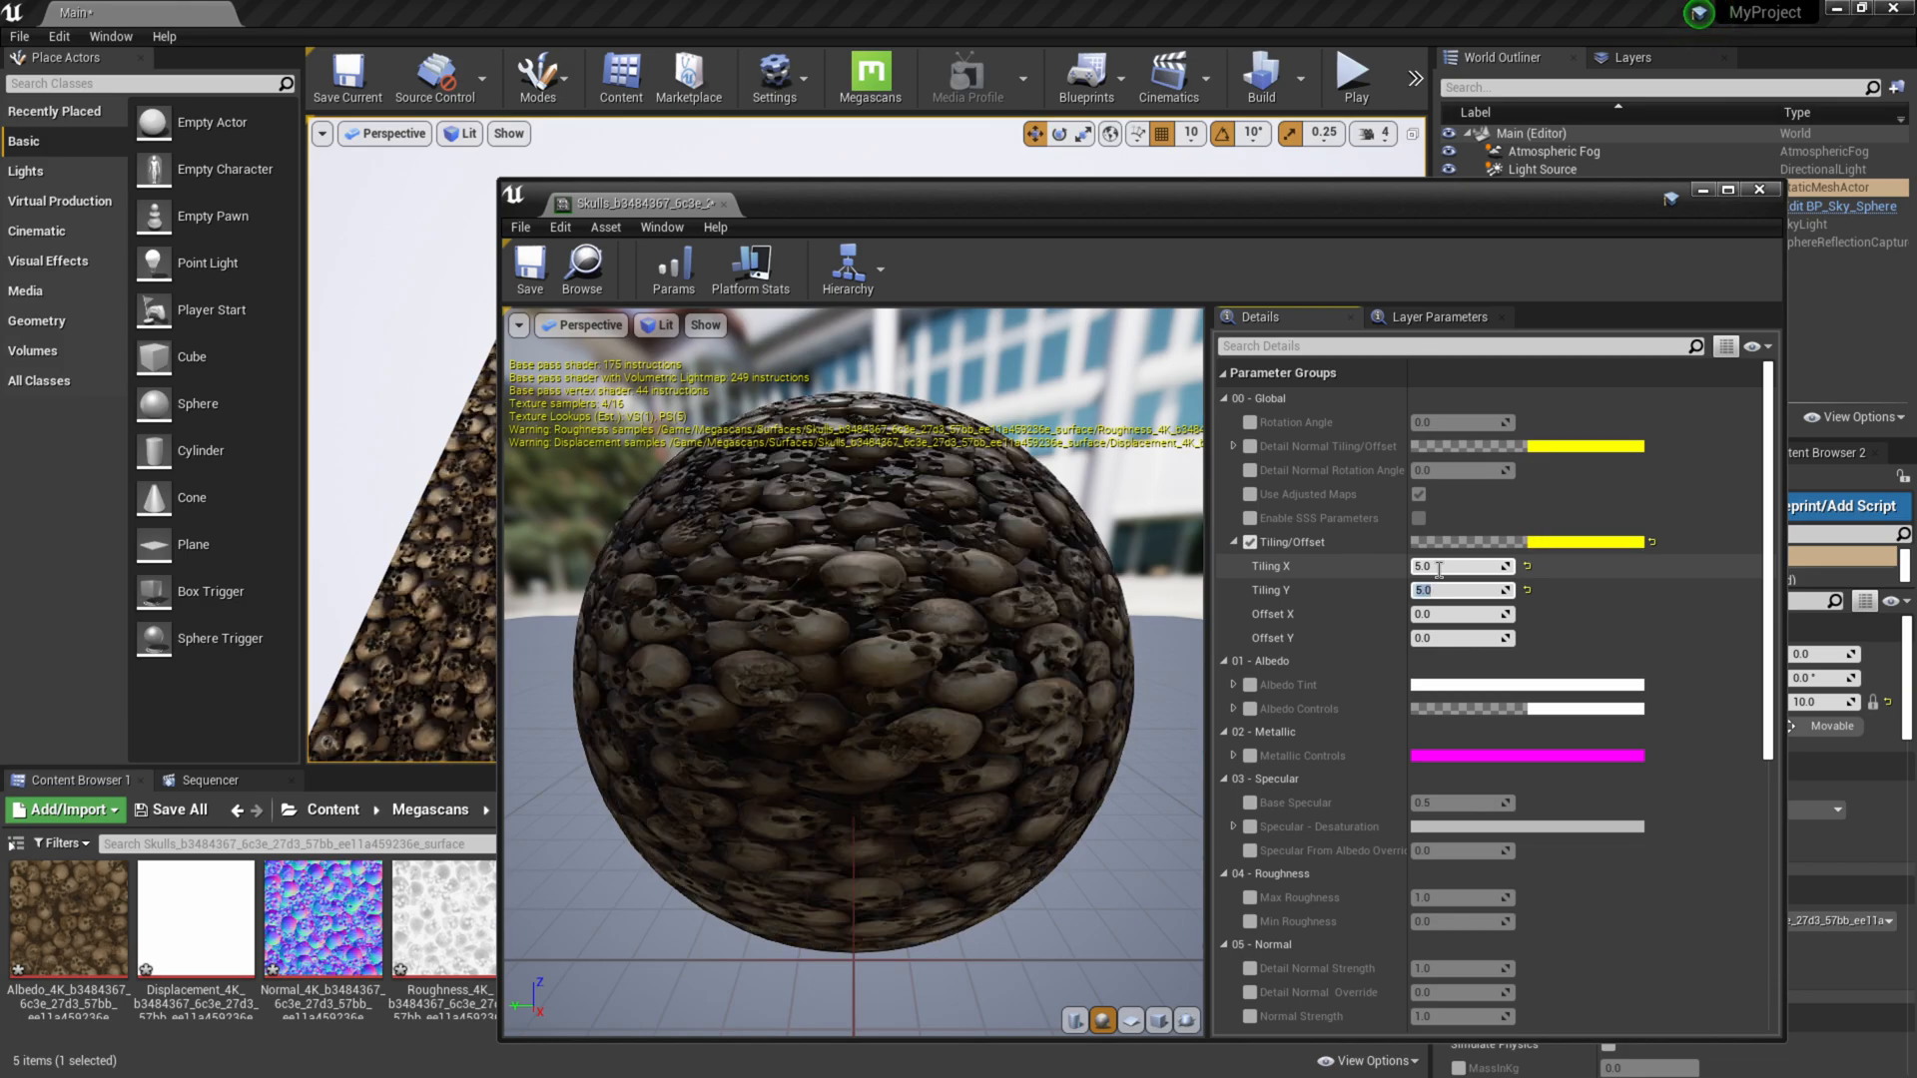
{"action": "left_click_drag", "start_coordinate": [821, 197], "coordinate": [1544, 175]}
{"action": "scroll", "coordinate": [759, 439], "scroll_direction": "up", "scroll_amount": 5}
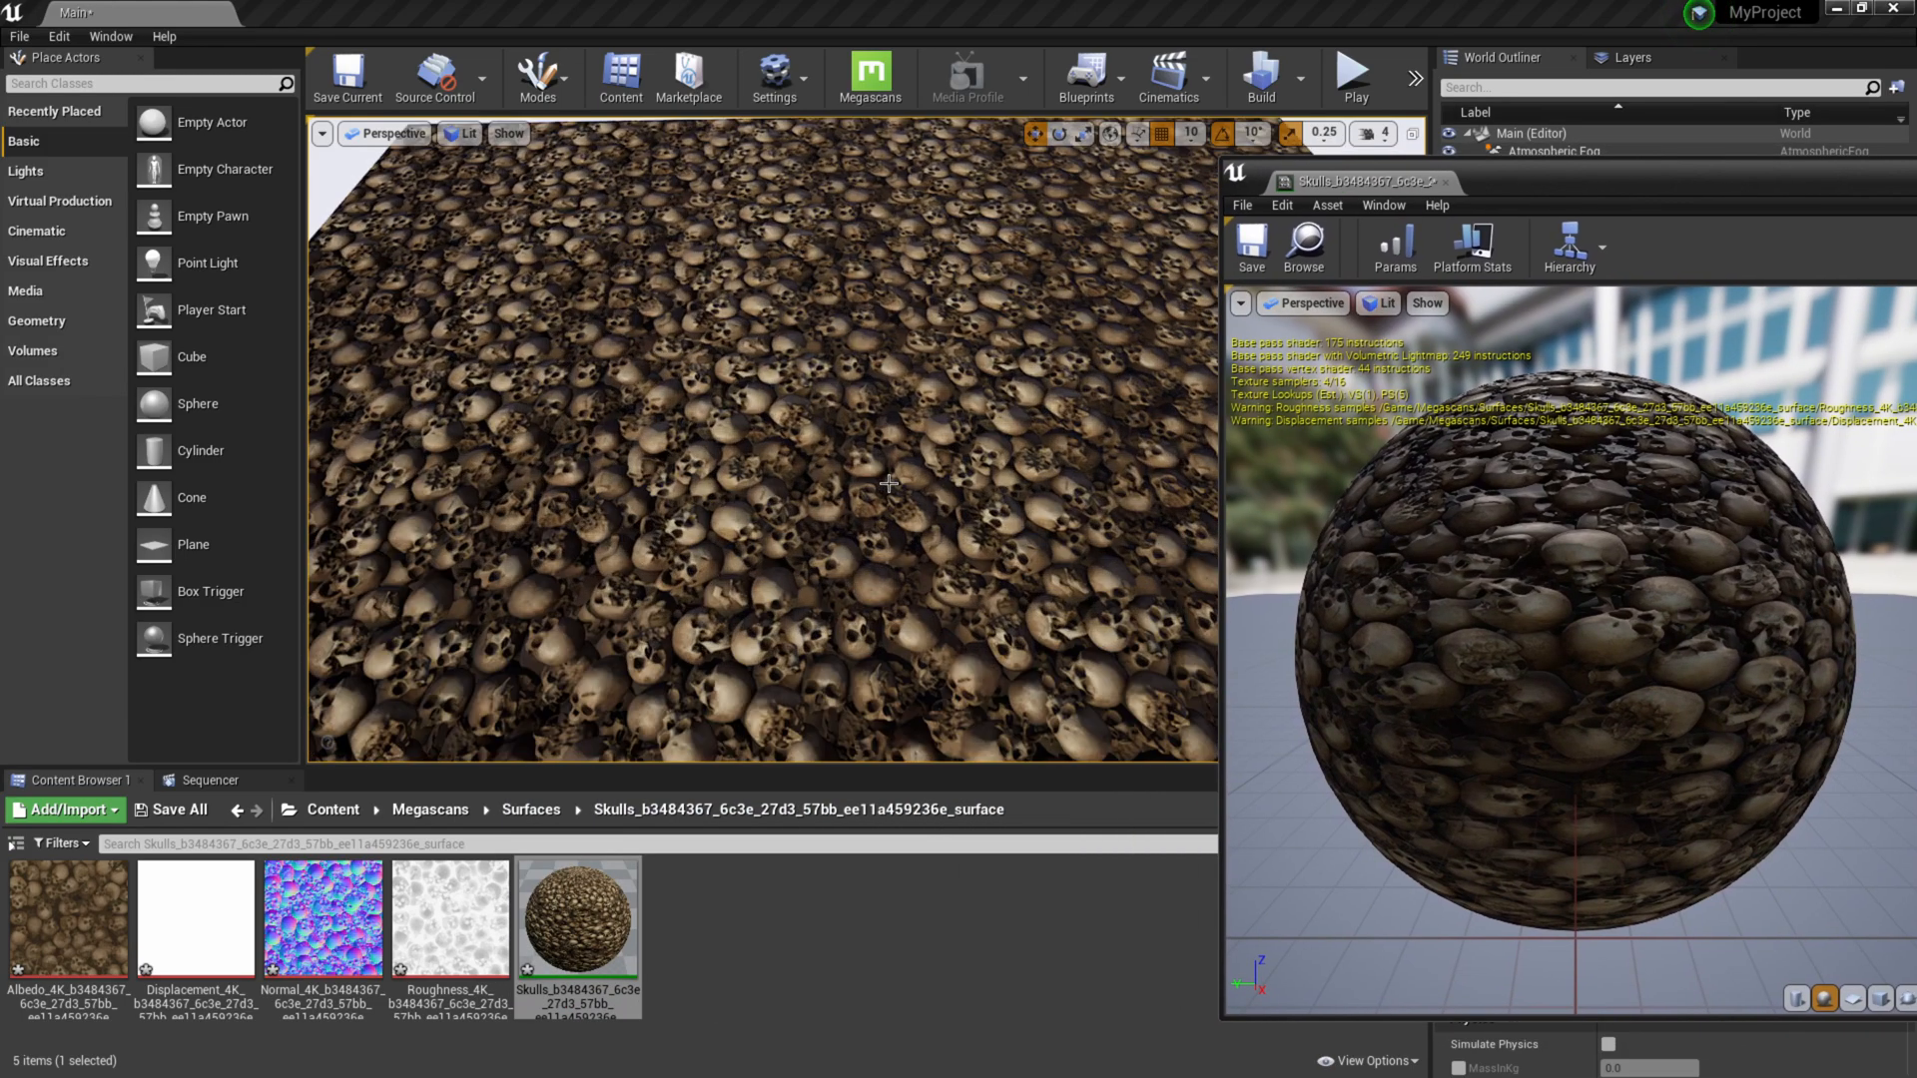
Step: Override the Skulls material instance's displacement amount with about 51.95, save it, and inspect the displaced plane up close
{"action": "right_click_drag", "start_coordinate": [856, 534], "coordinate": [873, 535]}
{"action": "left_click_drag", "start_coordinate": [1497, 178], "coordinate": [675, 146]}
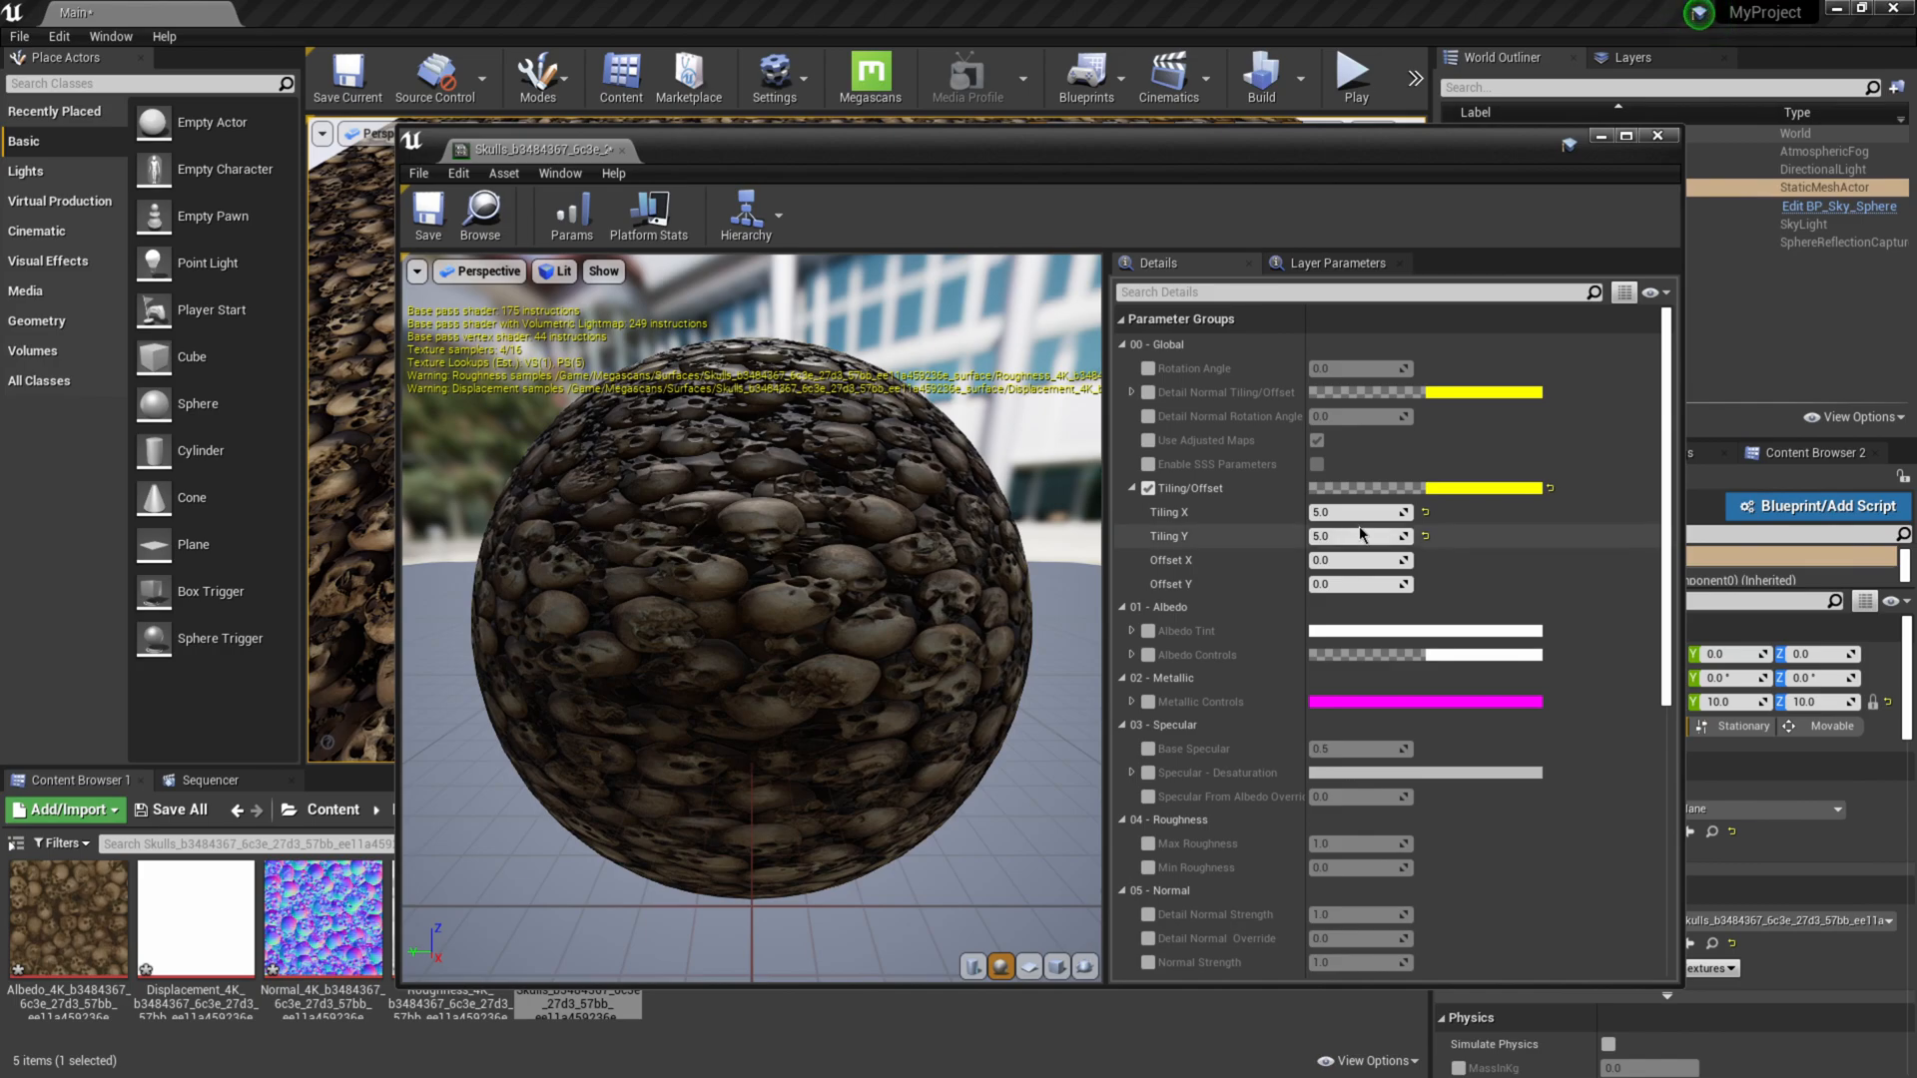
{"action": "scroll", "coordinate": [1262, 584], "scroll_direction": "down", "scroll_amount": 5}
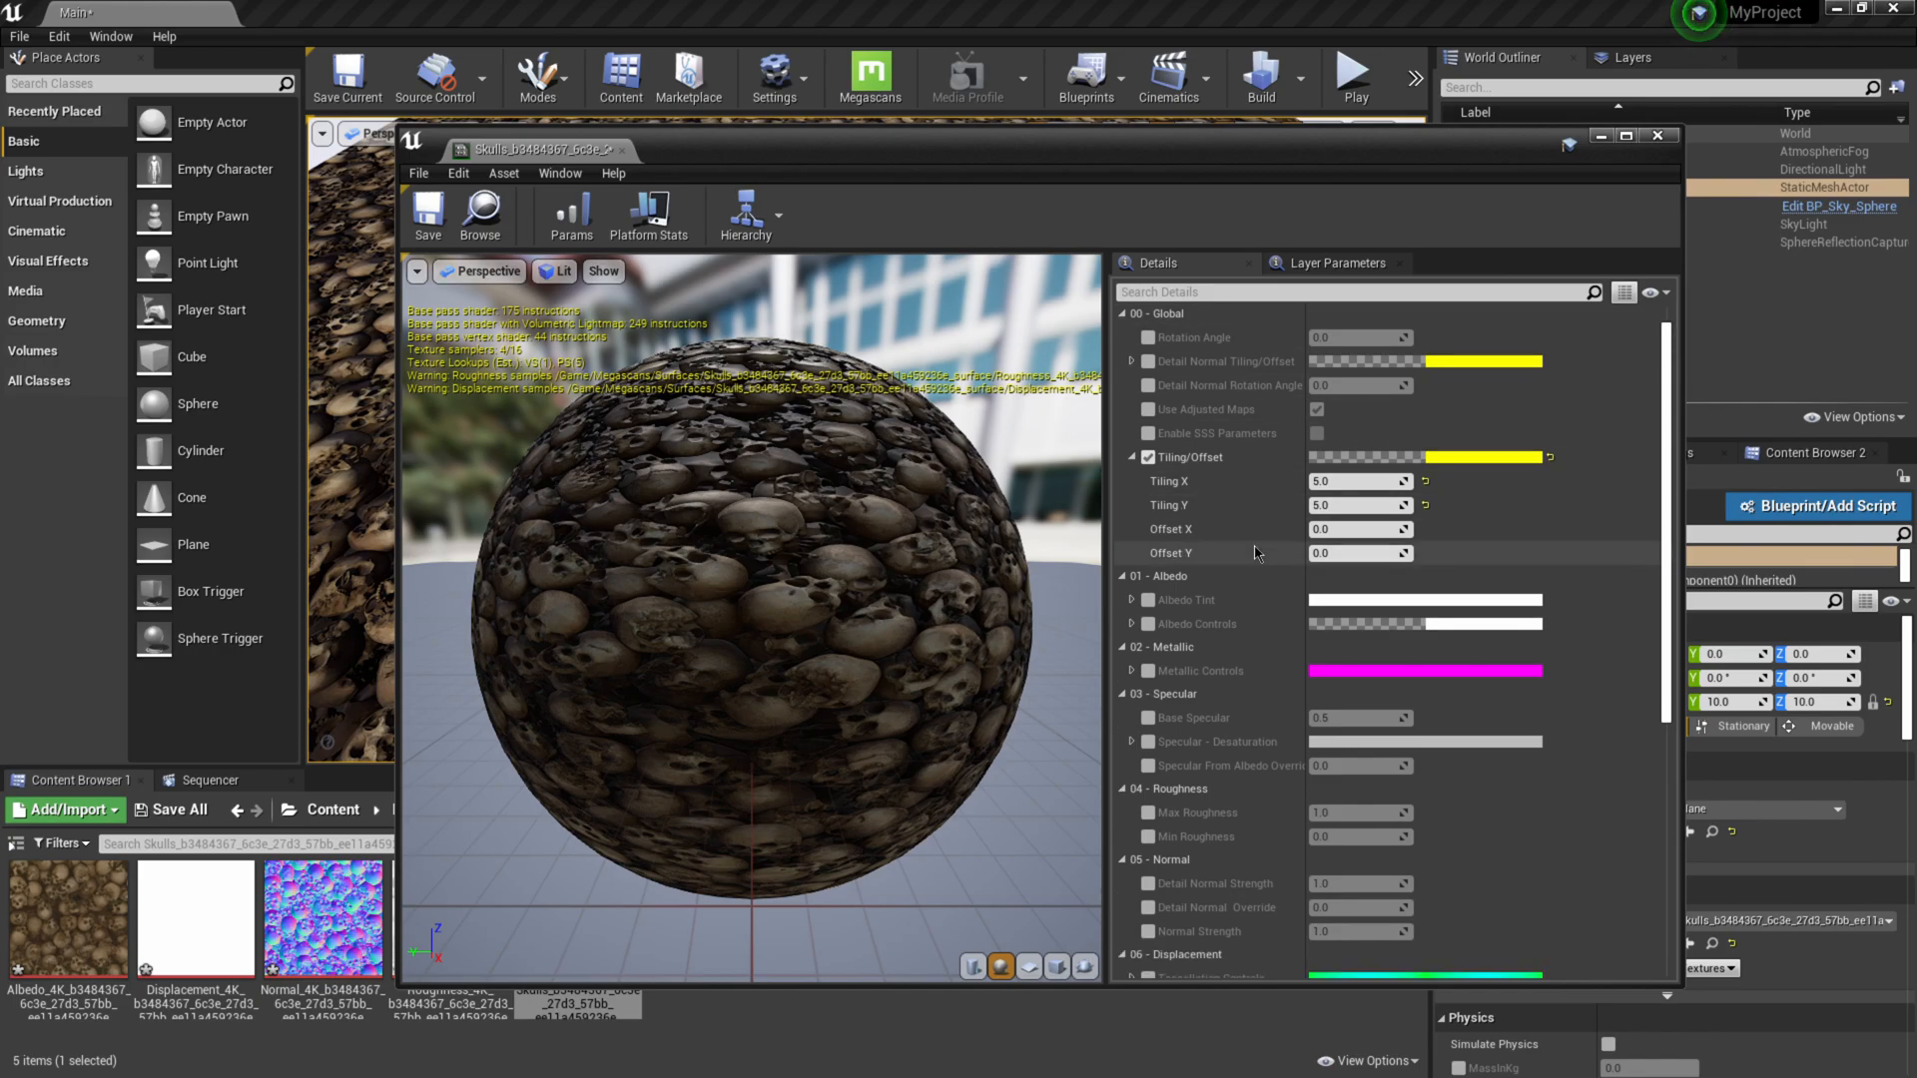
{"action": "scroll", "coordinate": [1256, 552], "scroll_direction": "down", "scroll_amount": 2}
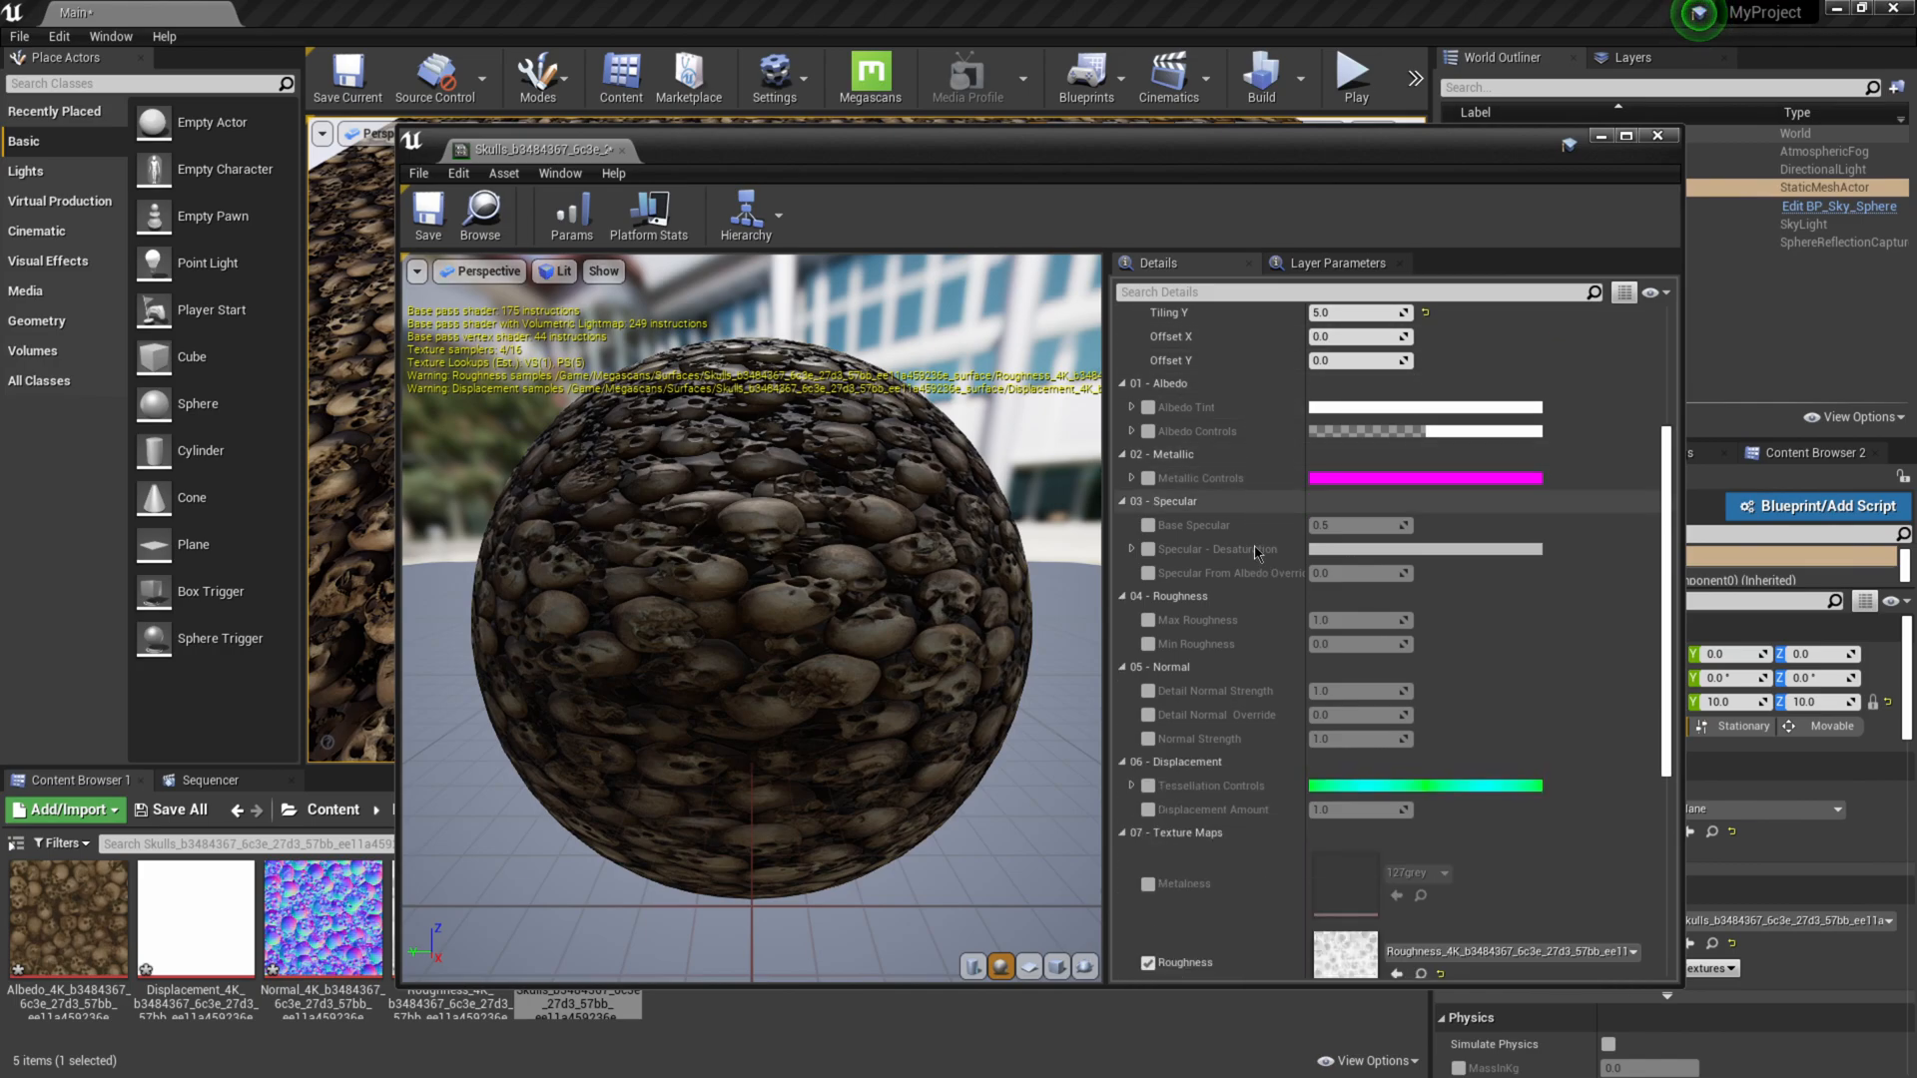
{"action": "left_click", "coordinate": [1149, 811]}
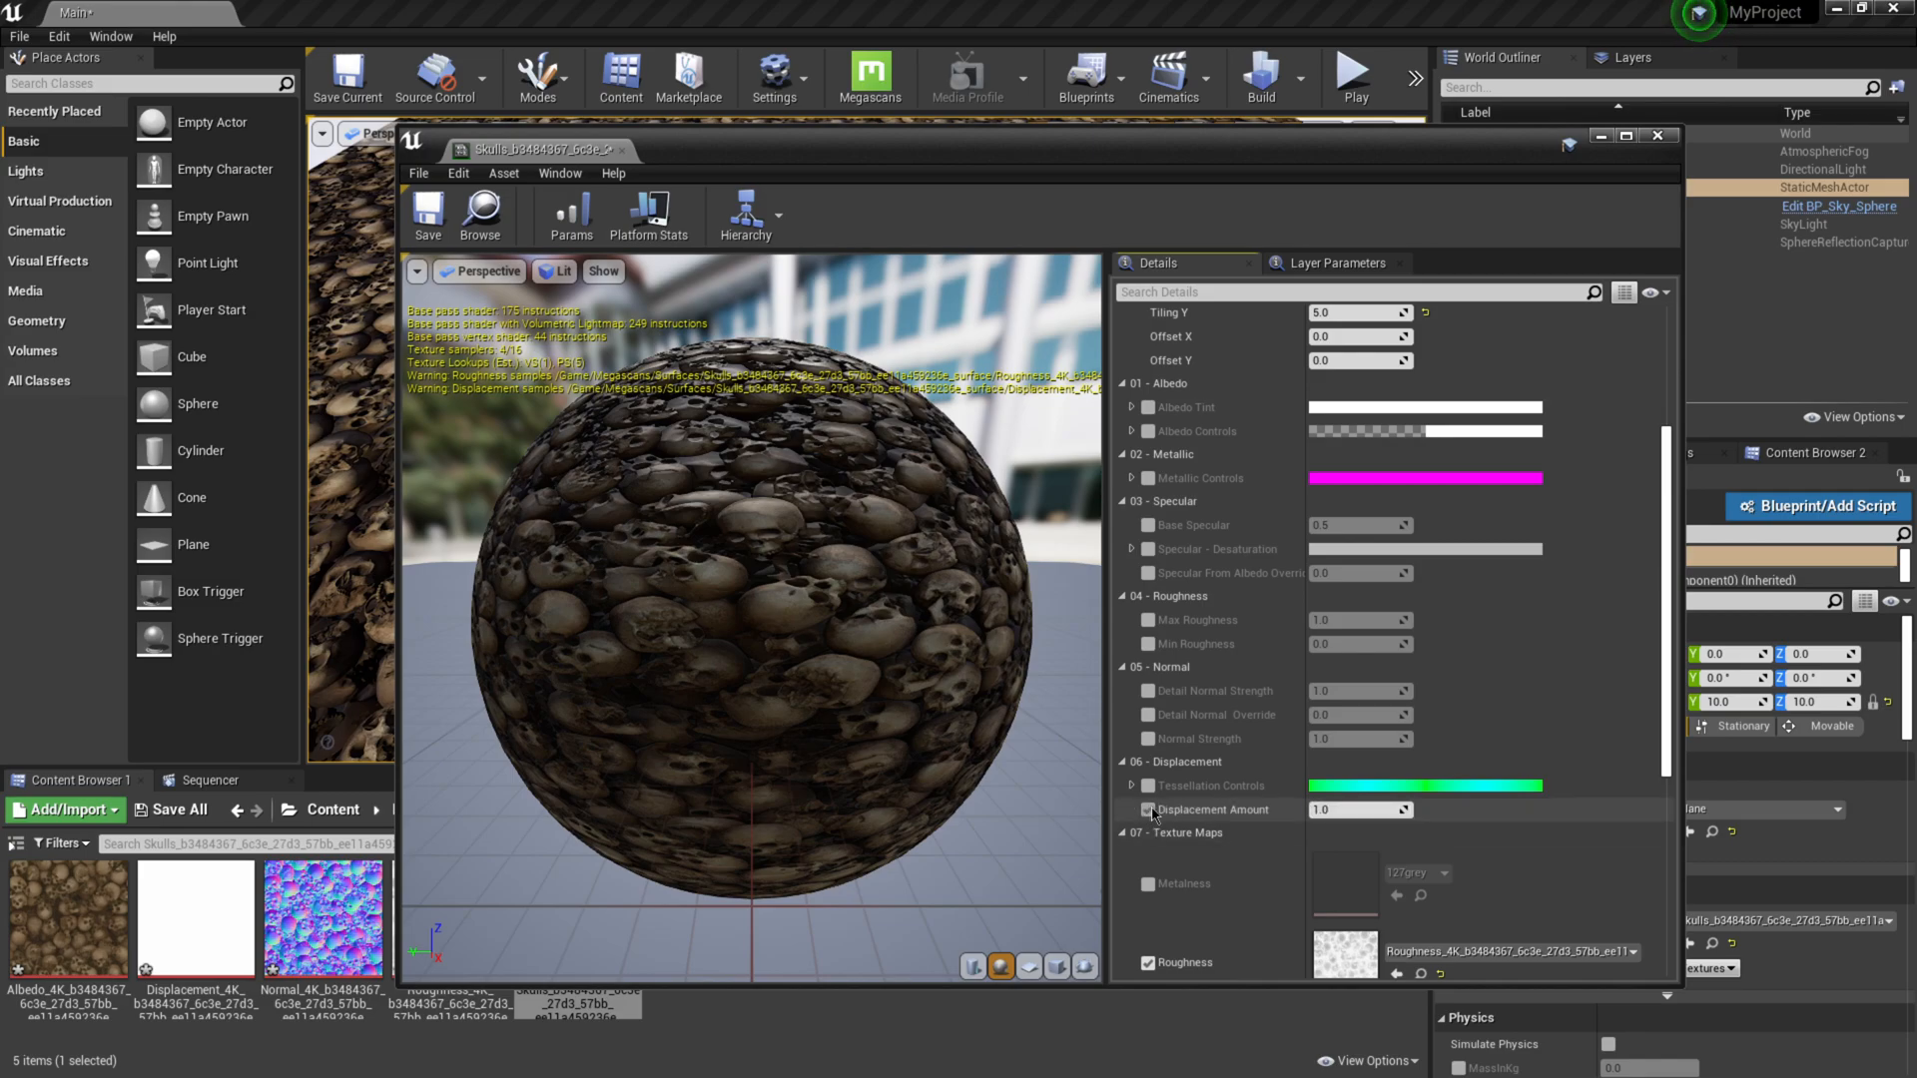
{"action": "left_click_drag", "start_coordinate": [923, 152], "coordinate": [1376, 125]}
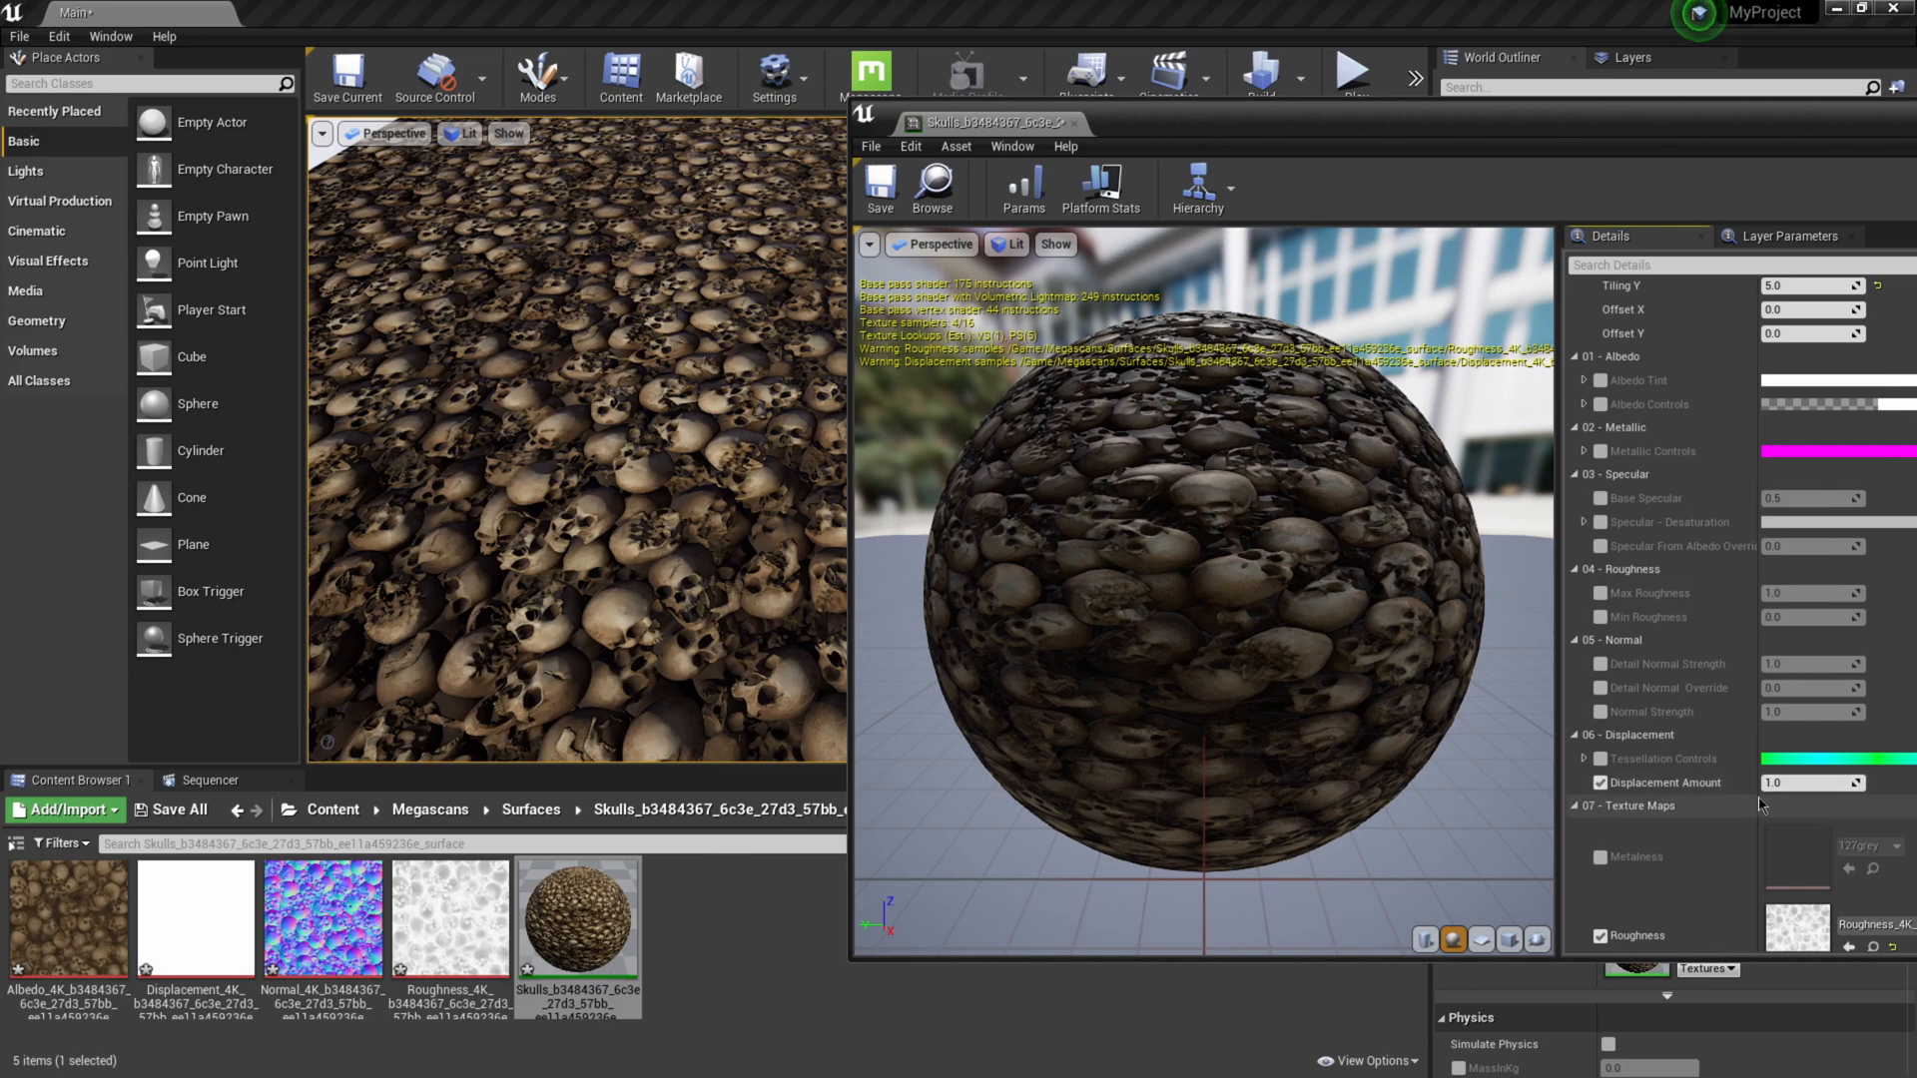
{"action": "left_click_drag", "start_coordinate": [1797, 783], "coordinate": [1910, 782]}
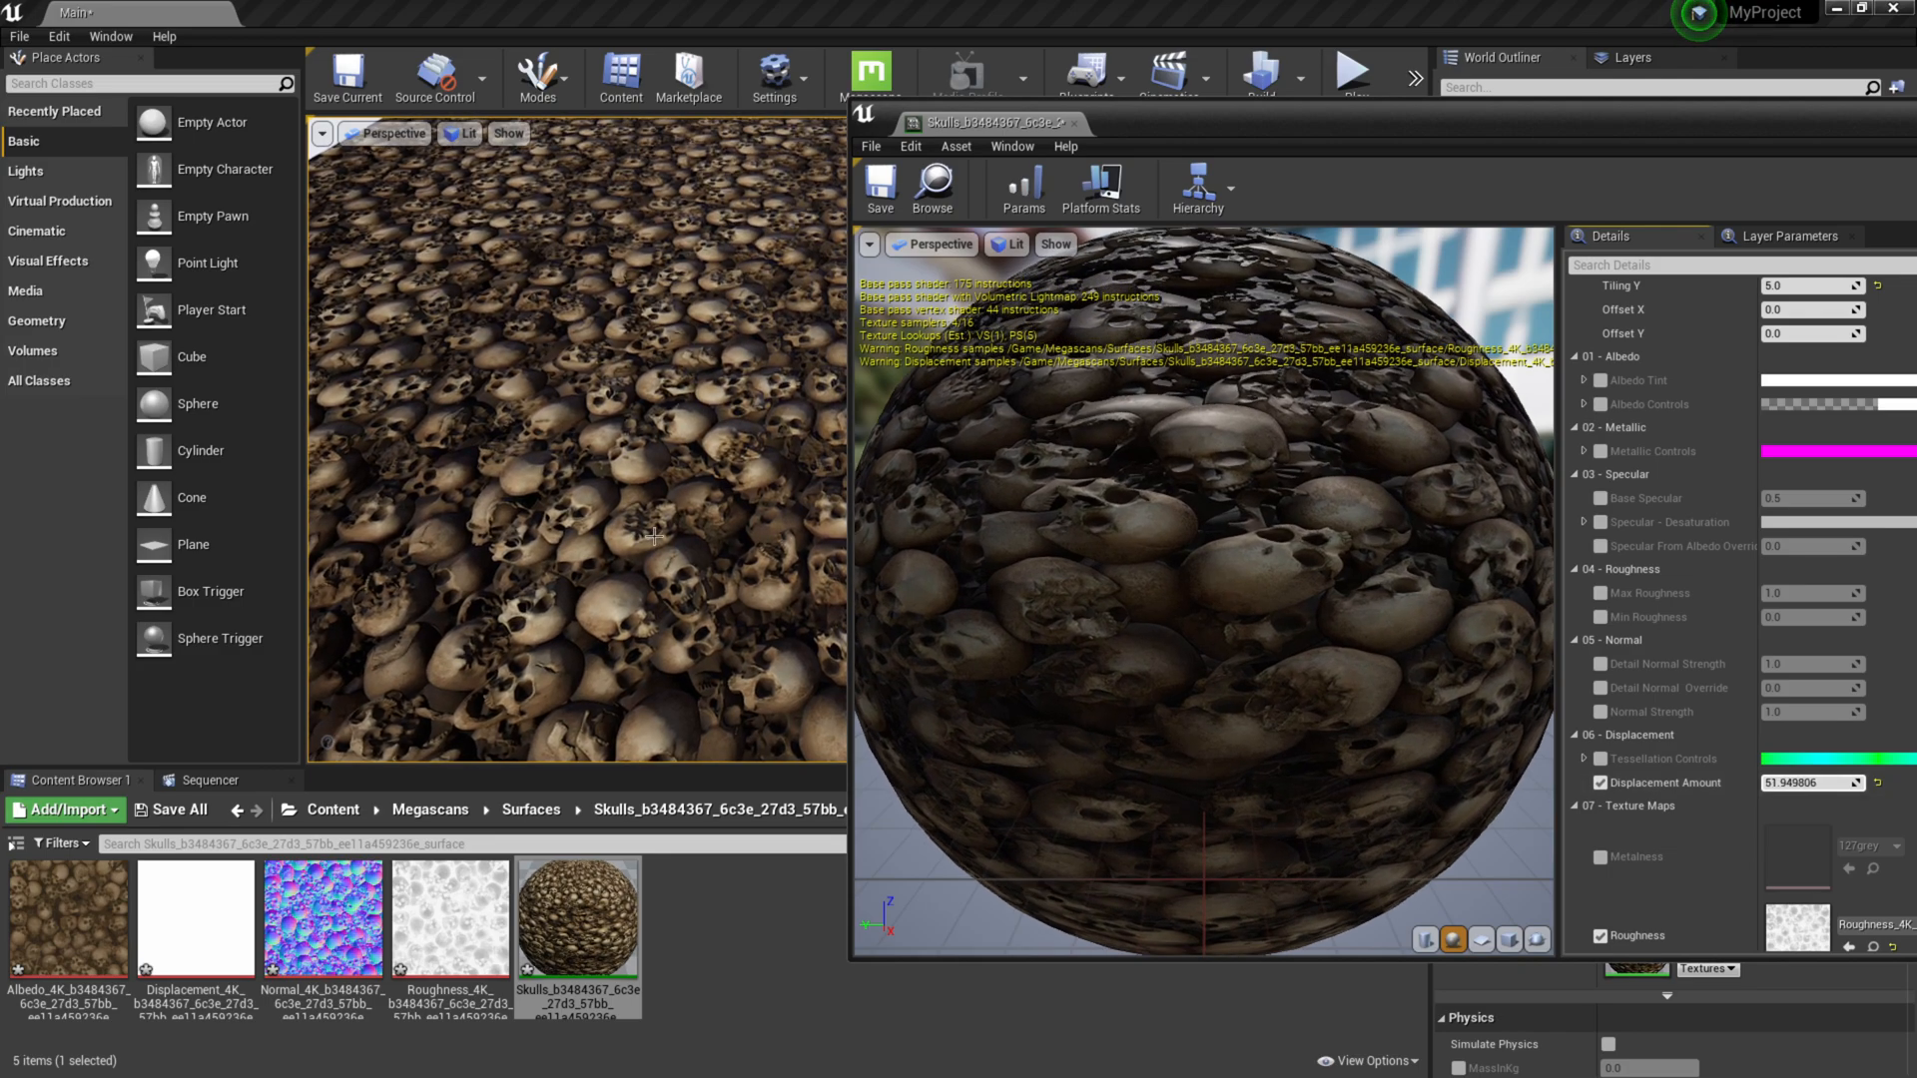
{"action": "left_click", "coordinate": [880, 190]}
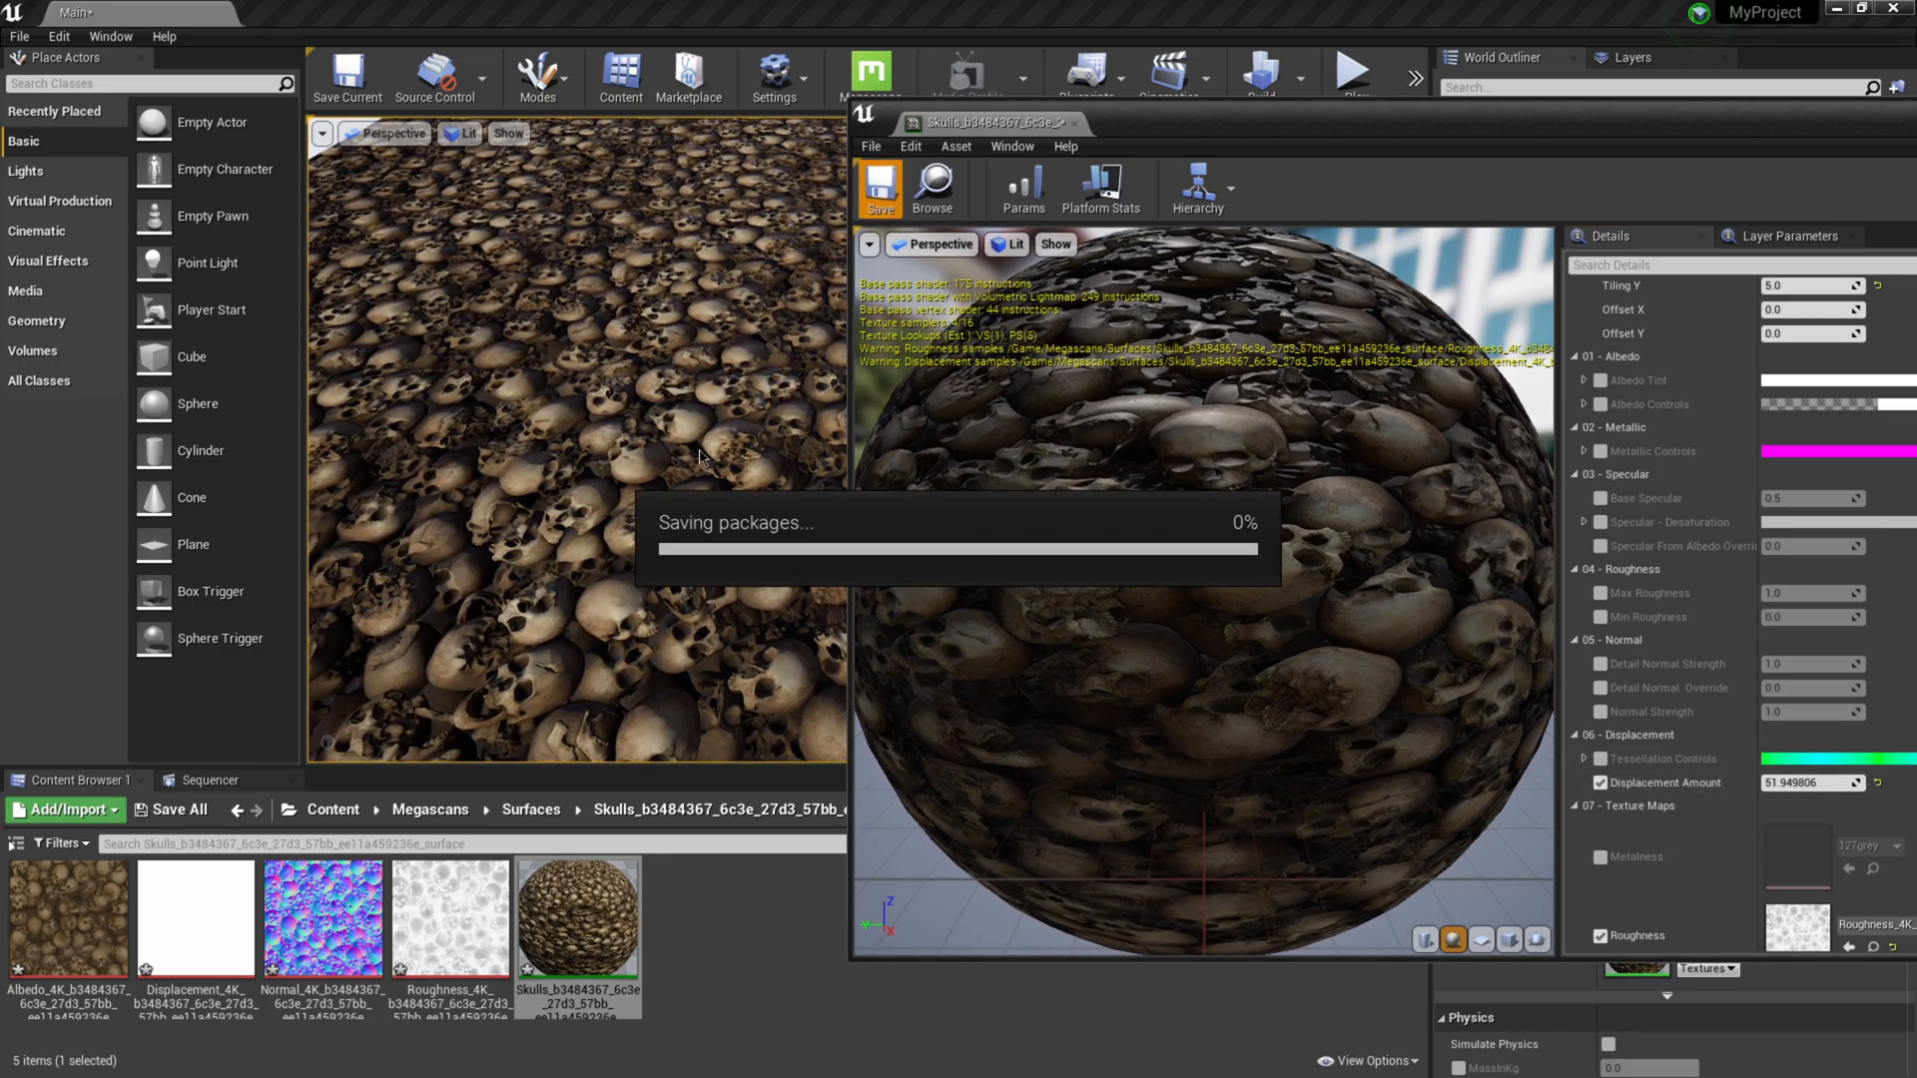
{"action": "left_click_drag", "start_coordinate": [1194, 130], "coordinate": [1139, 773]}
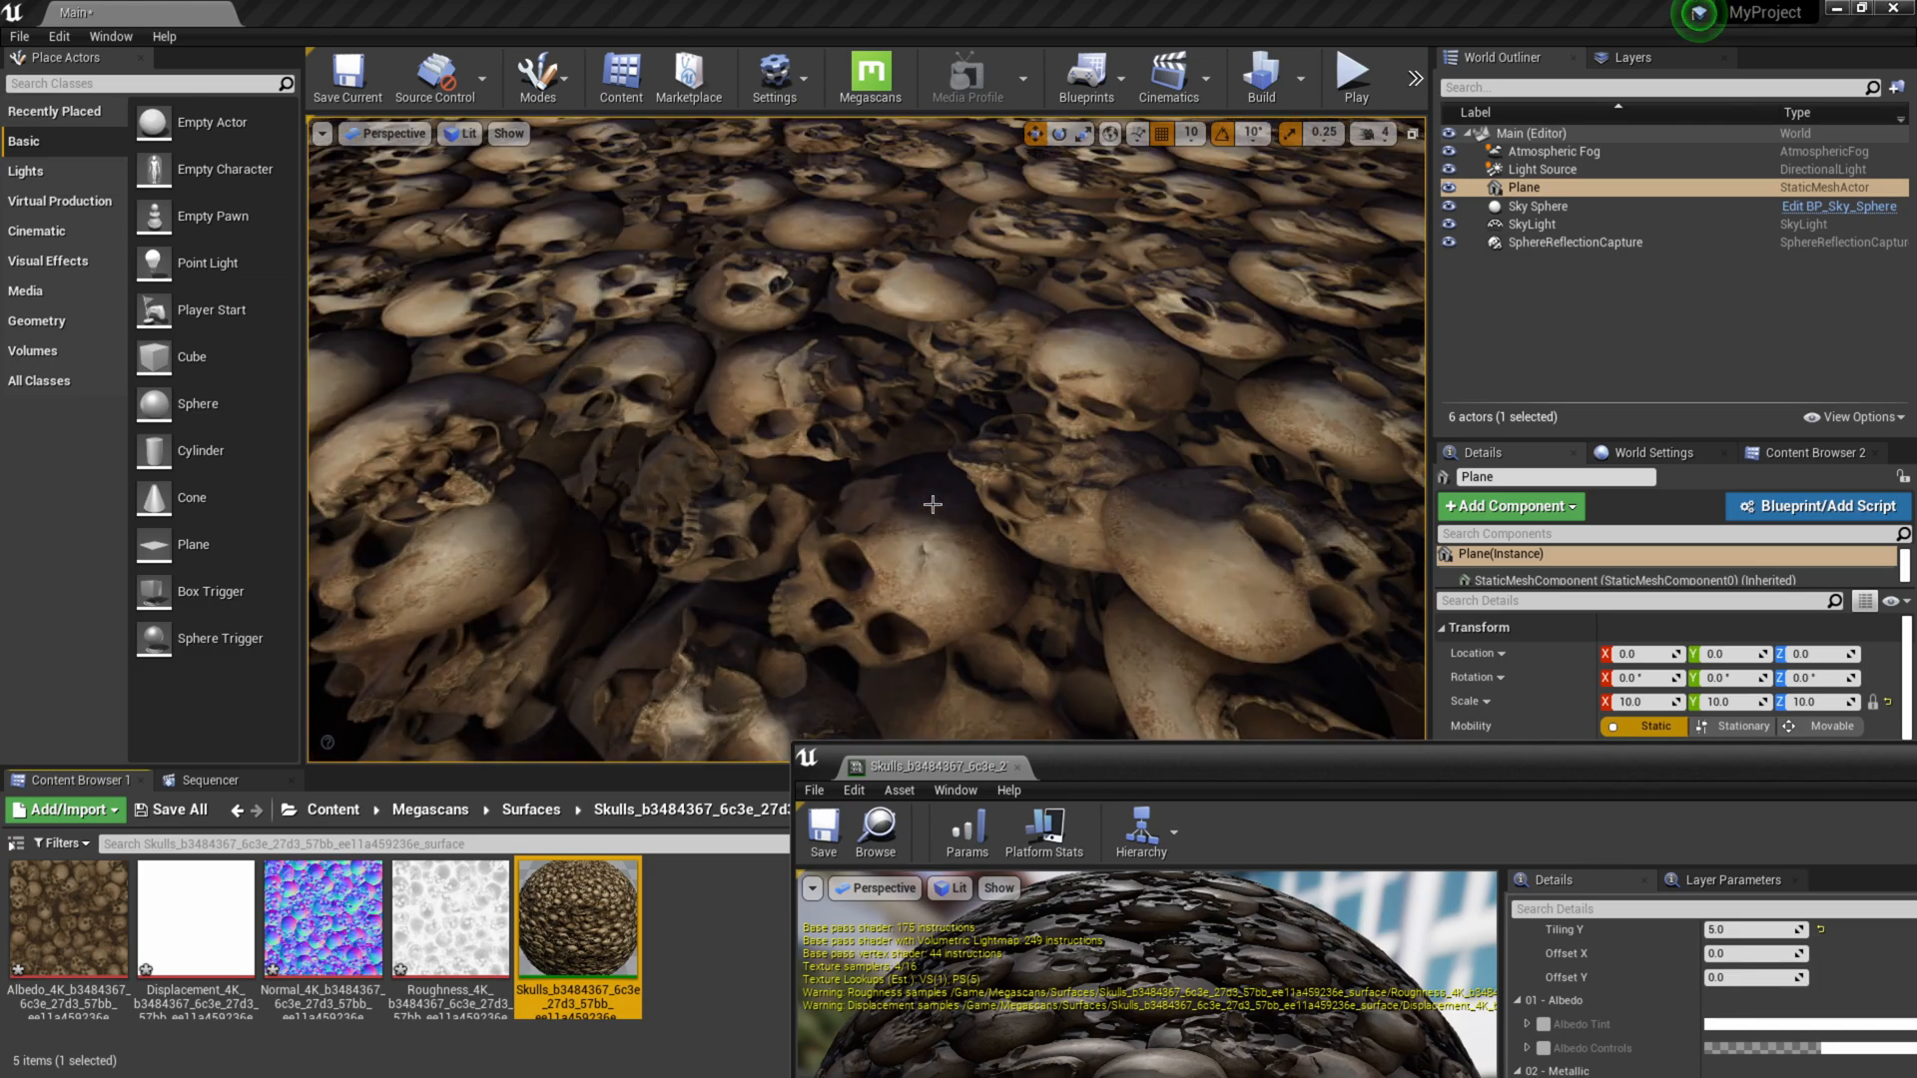
{"action": "scroll", "coordinate": [866, 439], "scroll_direction": "up", "scroll_amount": 5}
{"action": "right_click_drag", "start_coordinate": [866, 439], "coordinate": [928, 512]}
{"action": "left_click_drag", "start_coordinate": [1241, 766], "coordinate": [1050, 146]}
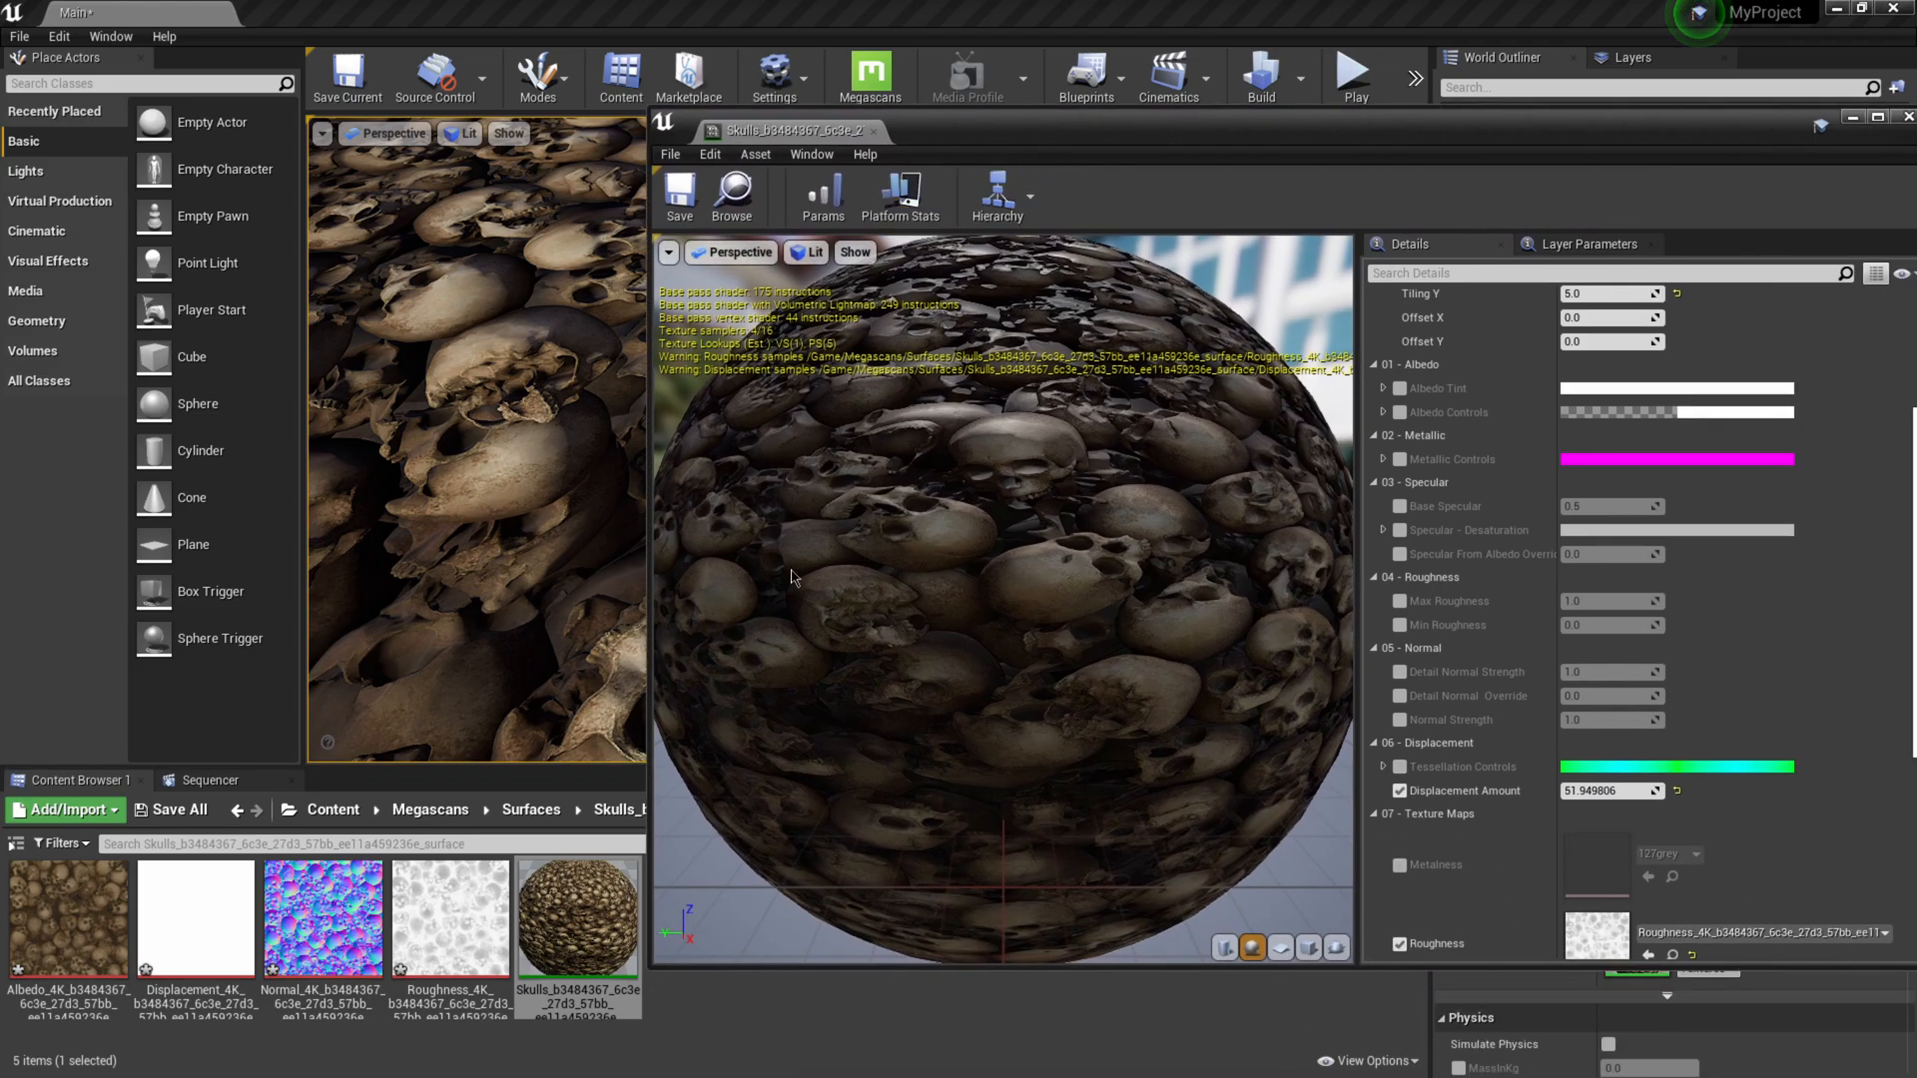
Step: Switch to Cinema 4D and add a flat cube sized 1000 cm in X, 1 cm in Y and 1000 cm in Z
{"action": "key", "text": "super"}
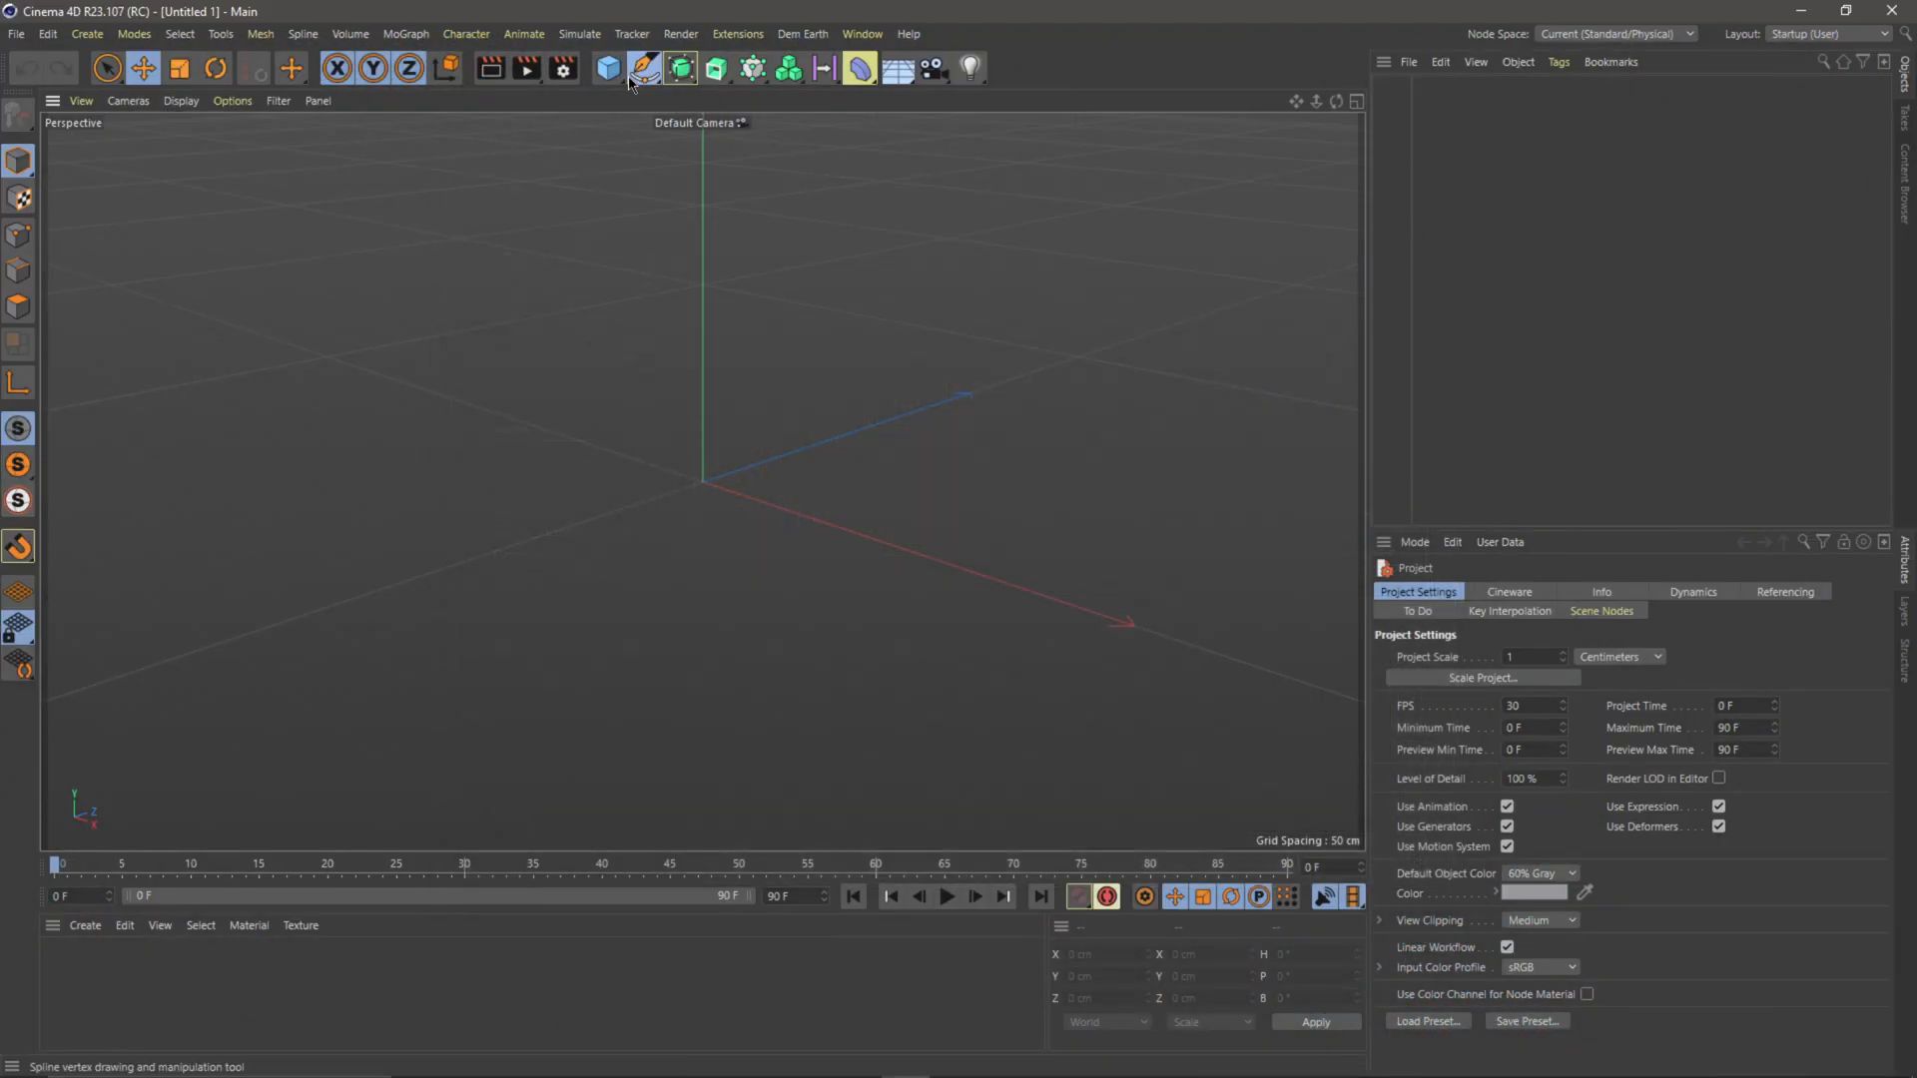
{"action": "left_click_drag", "start_coordinate": [608, 75], "coordinate": [684, 93]}
{"action": "left_click", "coordinate": [1485, 657]}
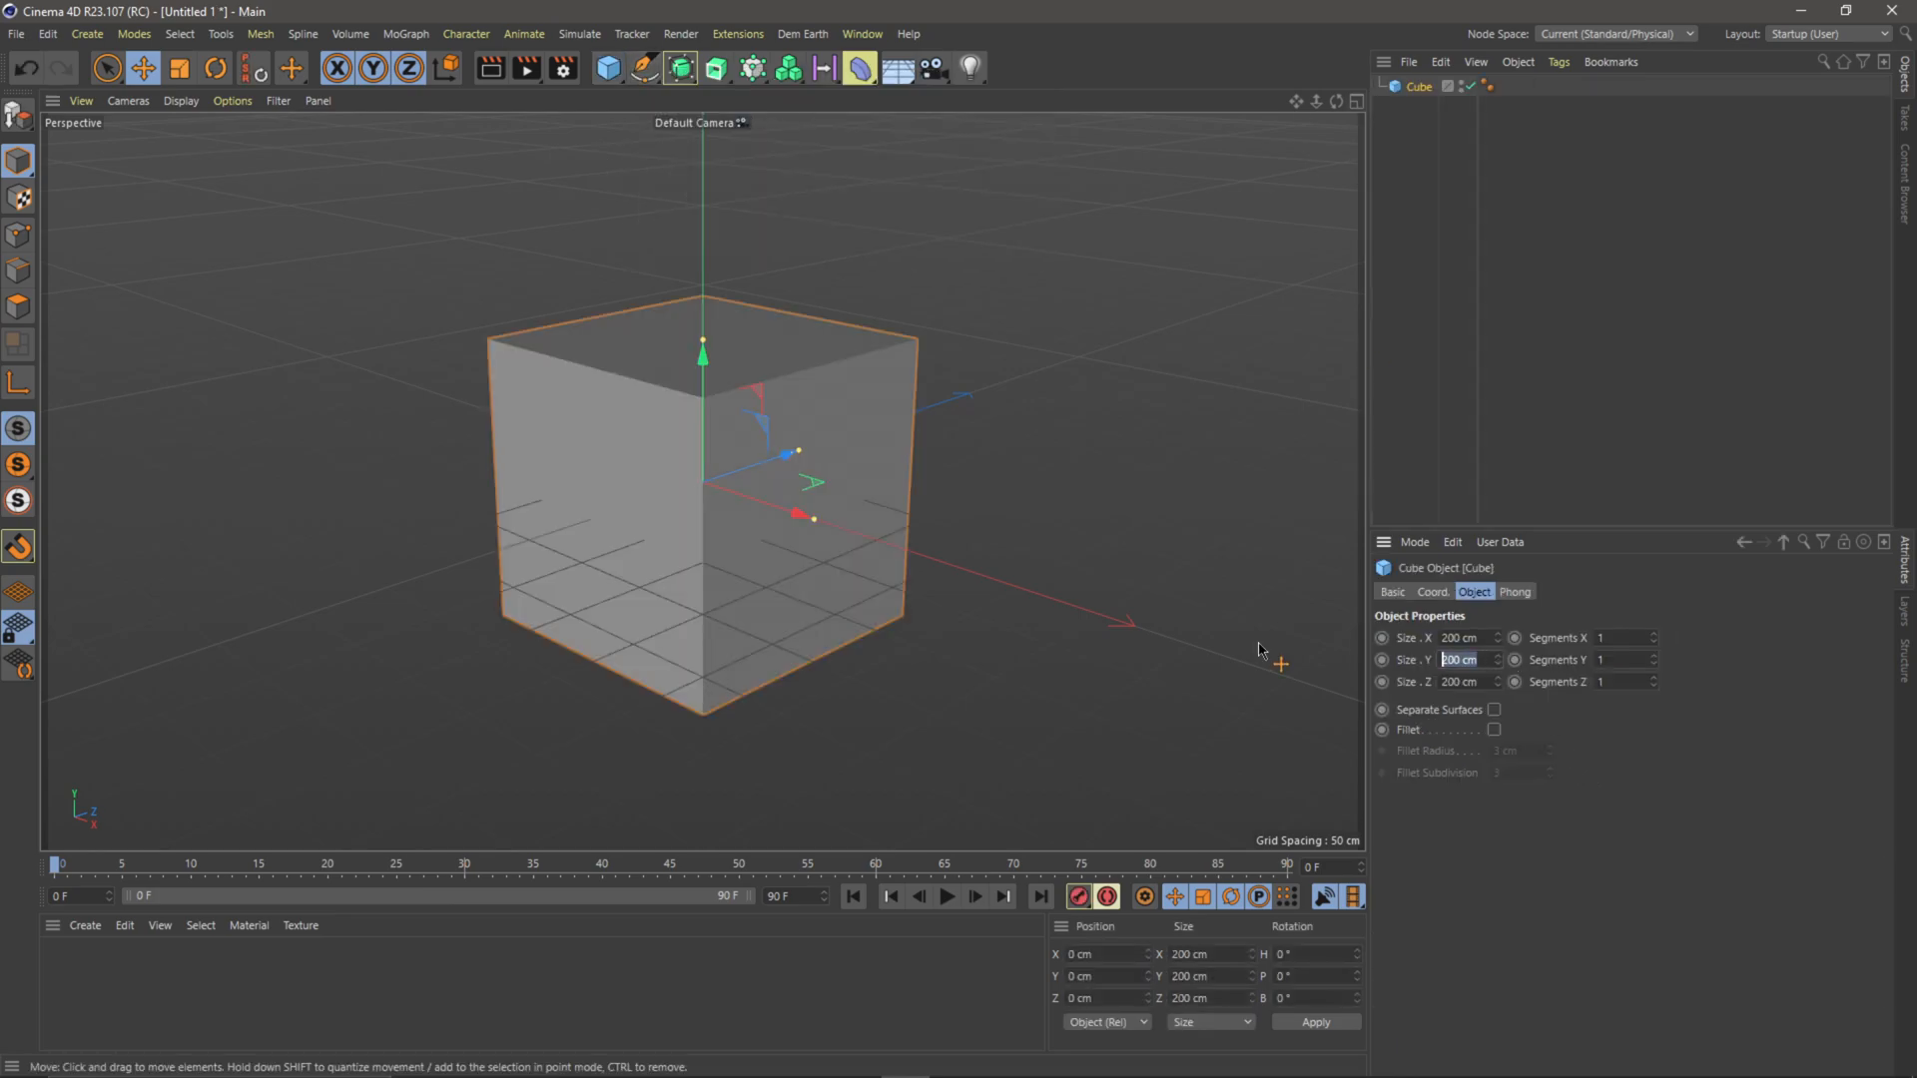
{"action": "key", "text": "Tab"}
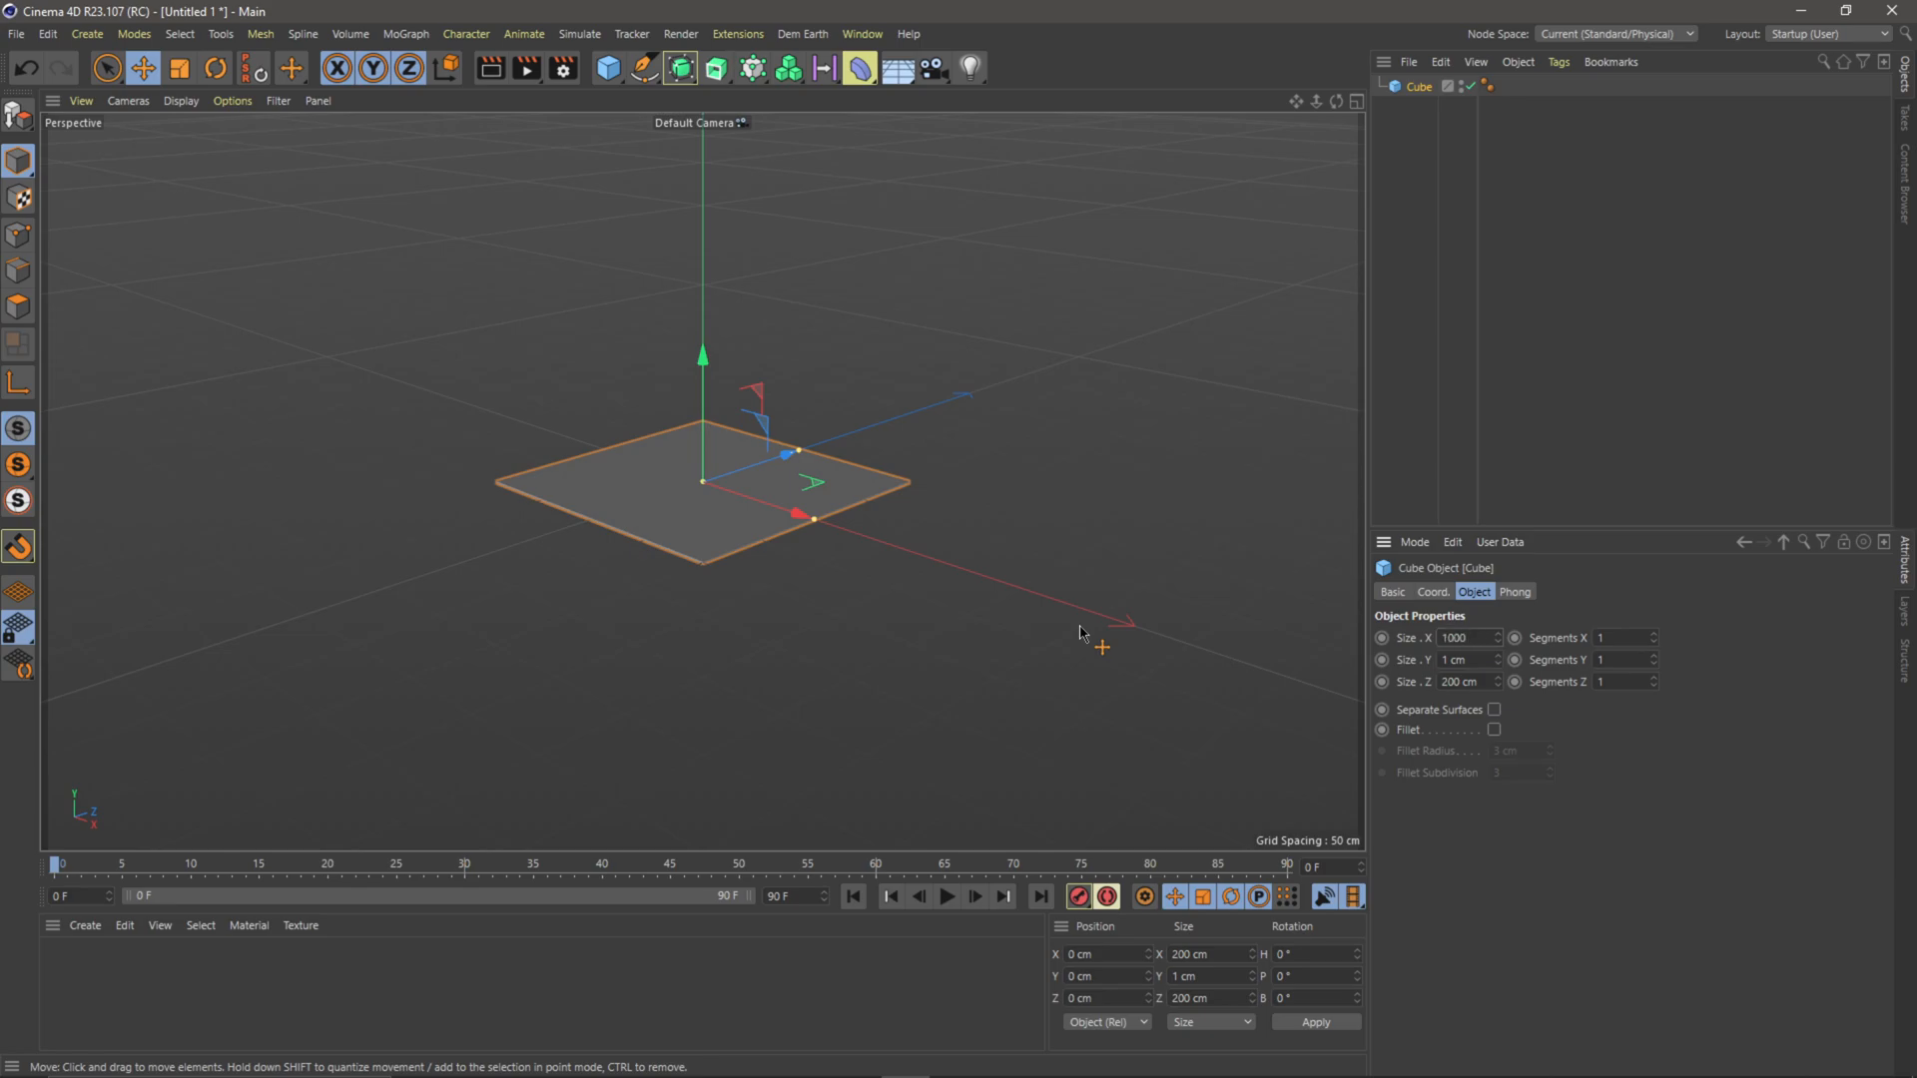
{"action": "type", "text": "1000"}
{"action": "key", "text": "Return"}
{"action": "left_click", "coordinate": [1475, 682]}
{"action": "type", "text": "1000"}
{"action": "key", "text": "Return"}
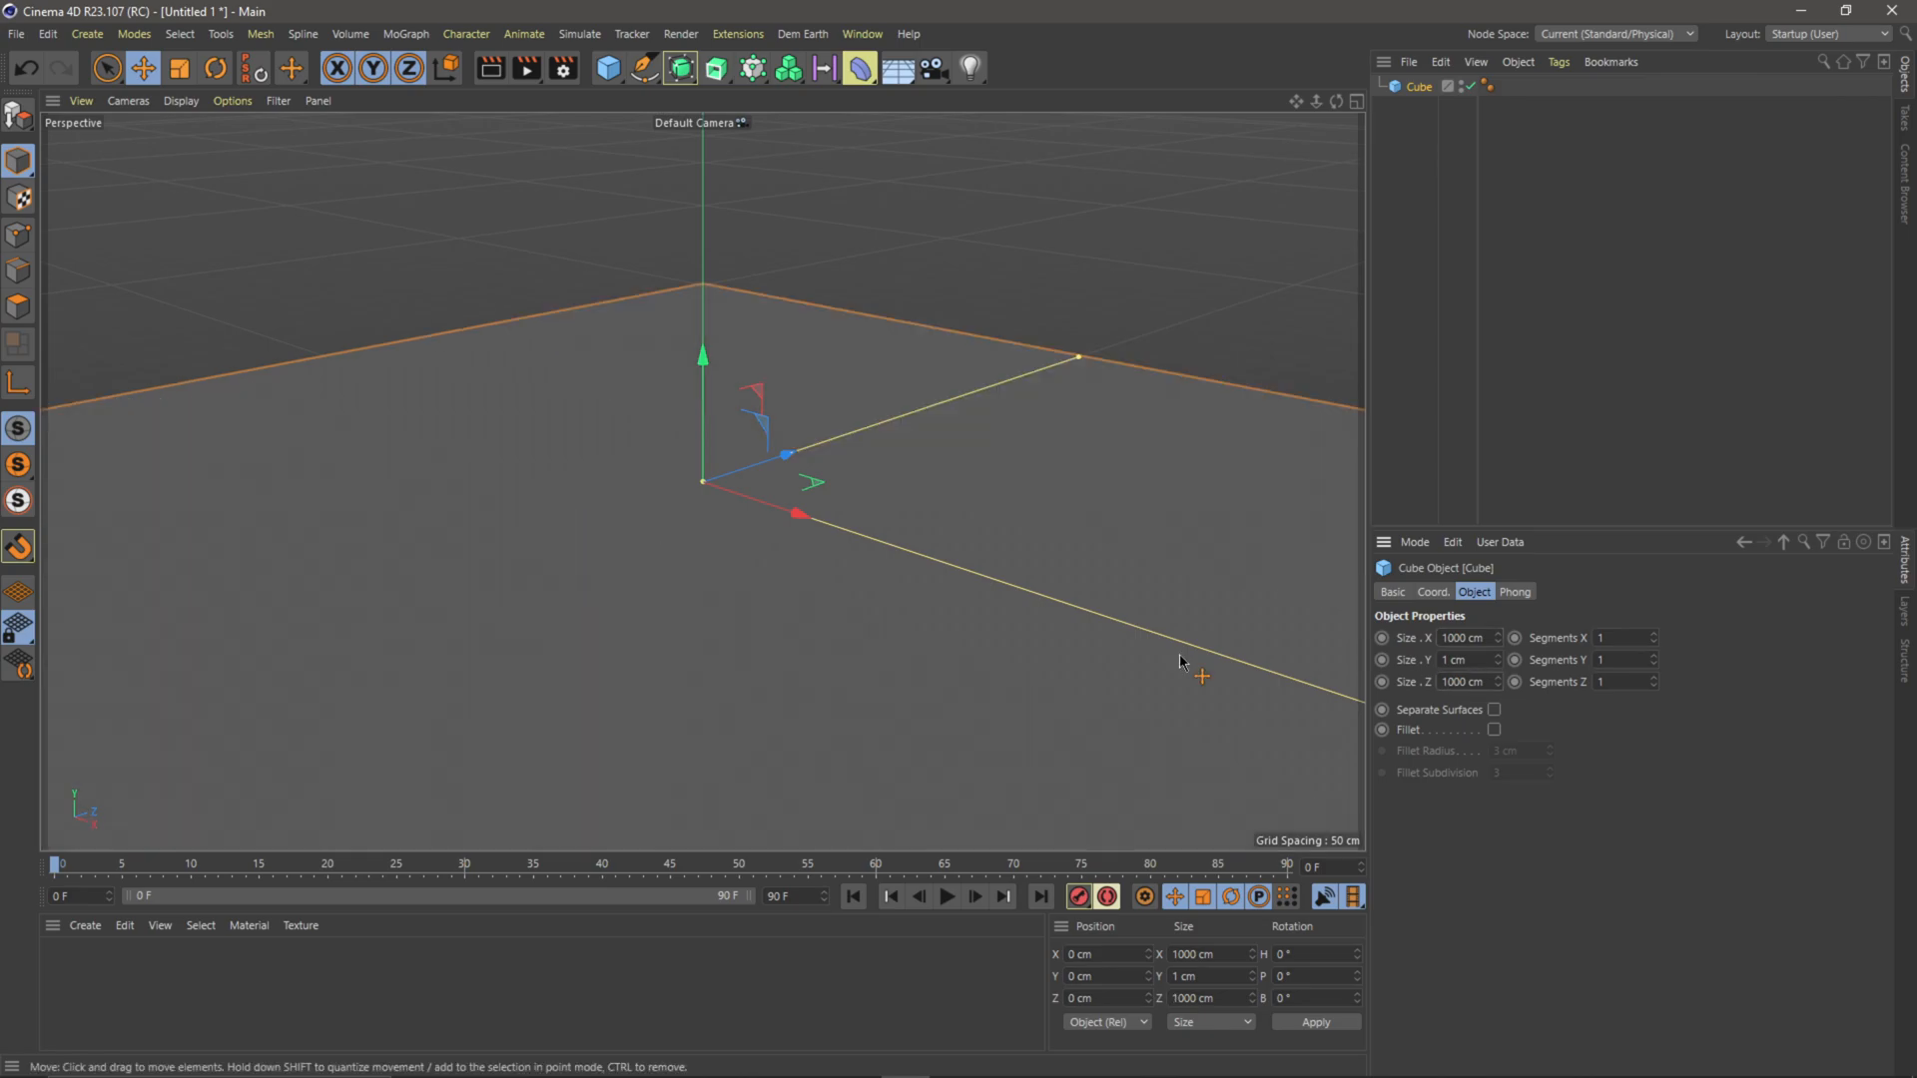
Step: Set the viewport display to shading with the mesh lines shown
{"action": "left_click", "coordinate": [180, 101]}
{"action": "left_click", "coordinate": [215, 127]}
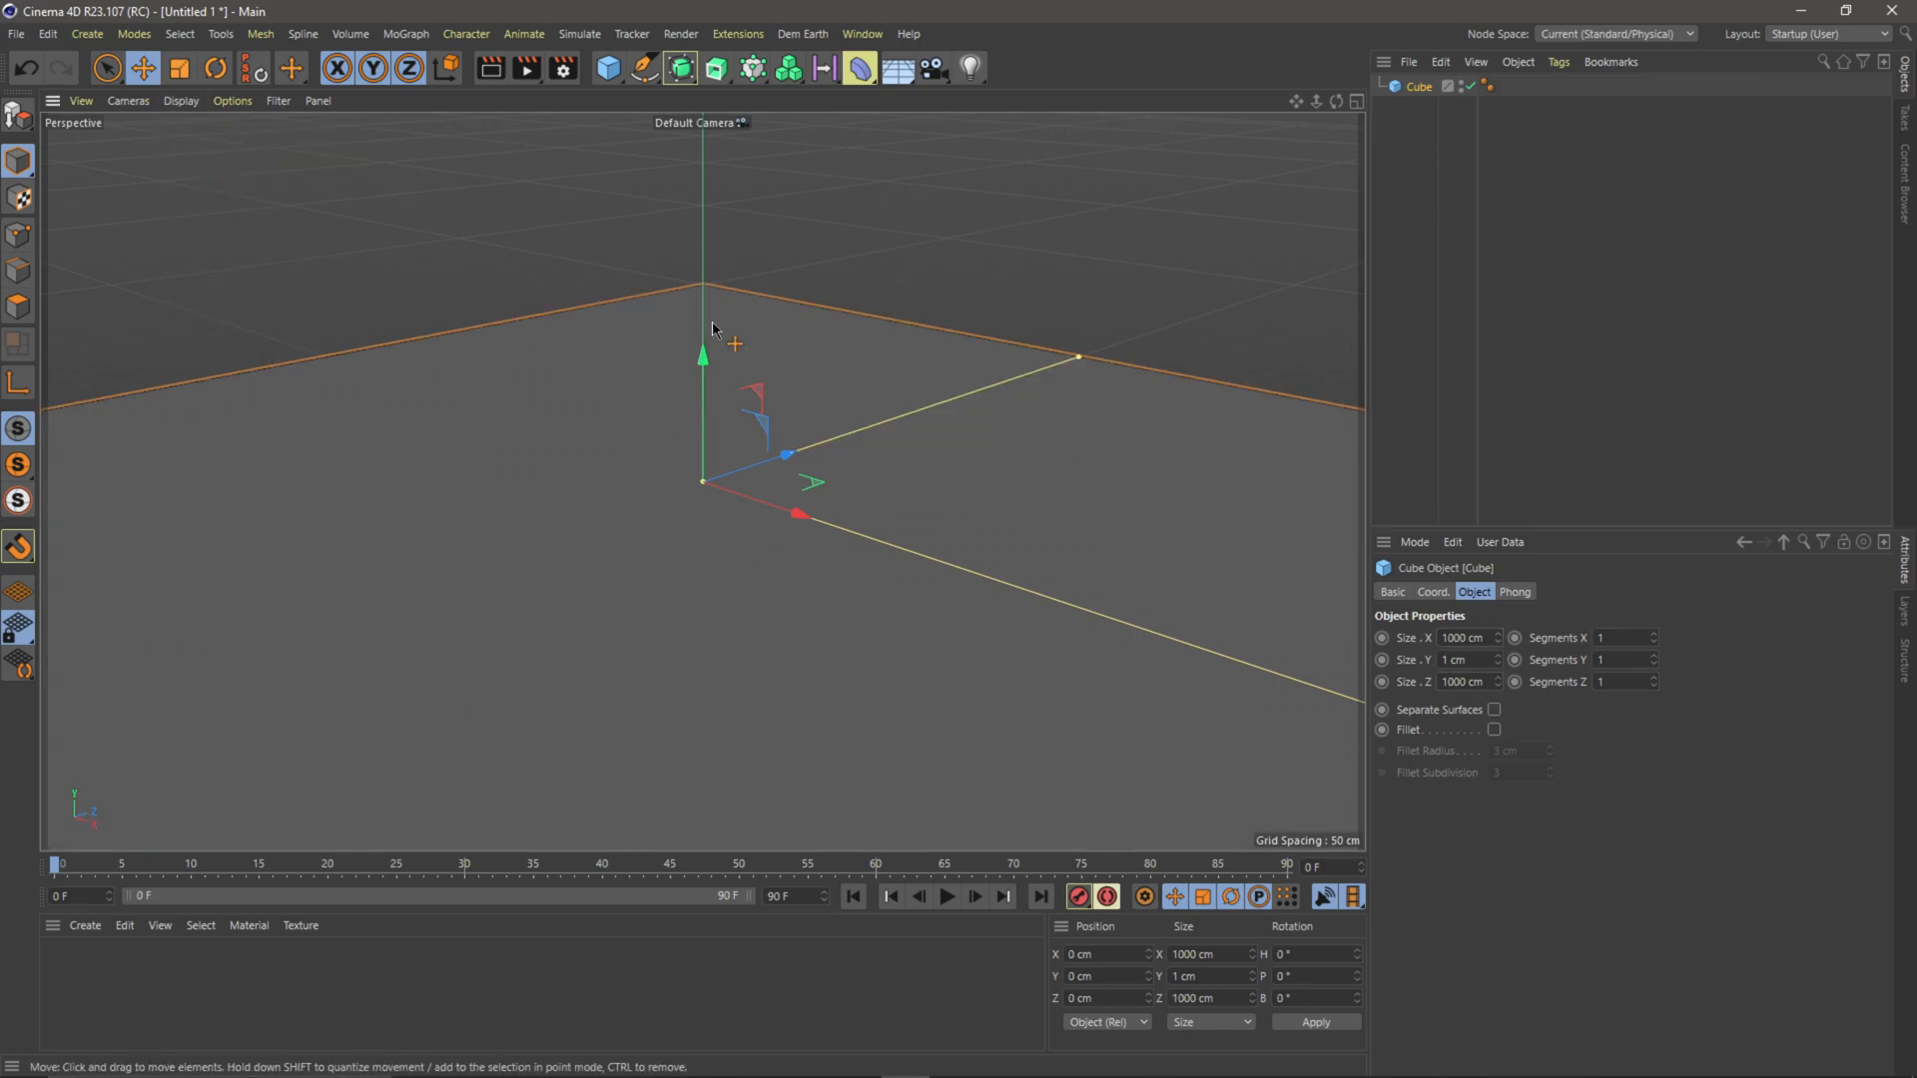
Step: Set the cube's segments to 10 in X and 110 in Z
{"action": "scroll", "coordinate": [826, 509], "scroll_direction": "down", "scroll_amount": 1}
{"action": "type", "text": "10"}
{"action": "key", "text": "Return"}
{"action": "type", "text": "10"}
{"action": "key", "text": "Return"}
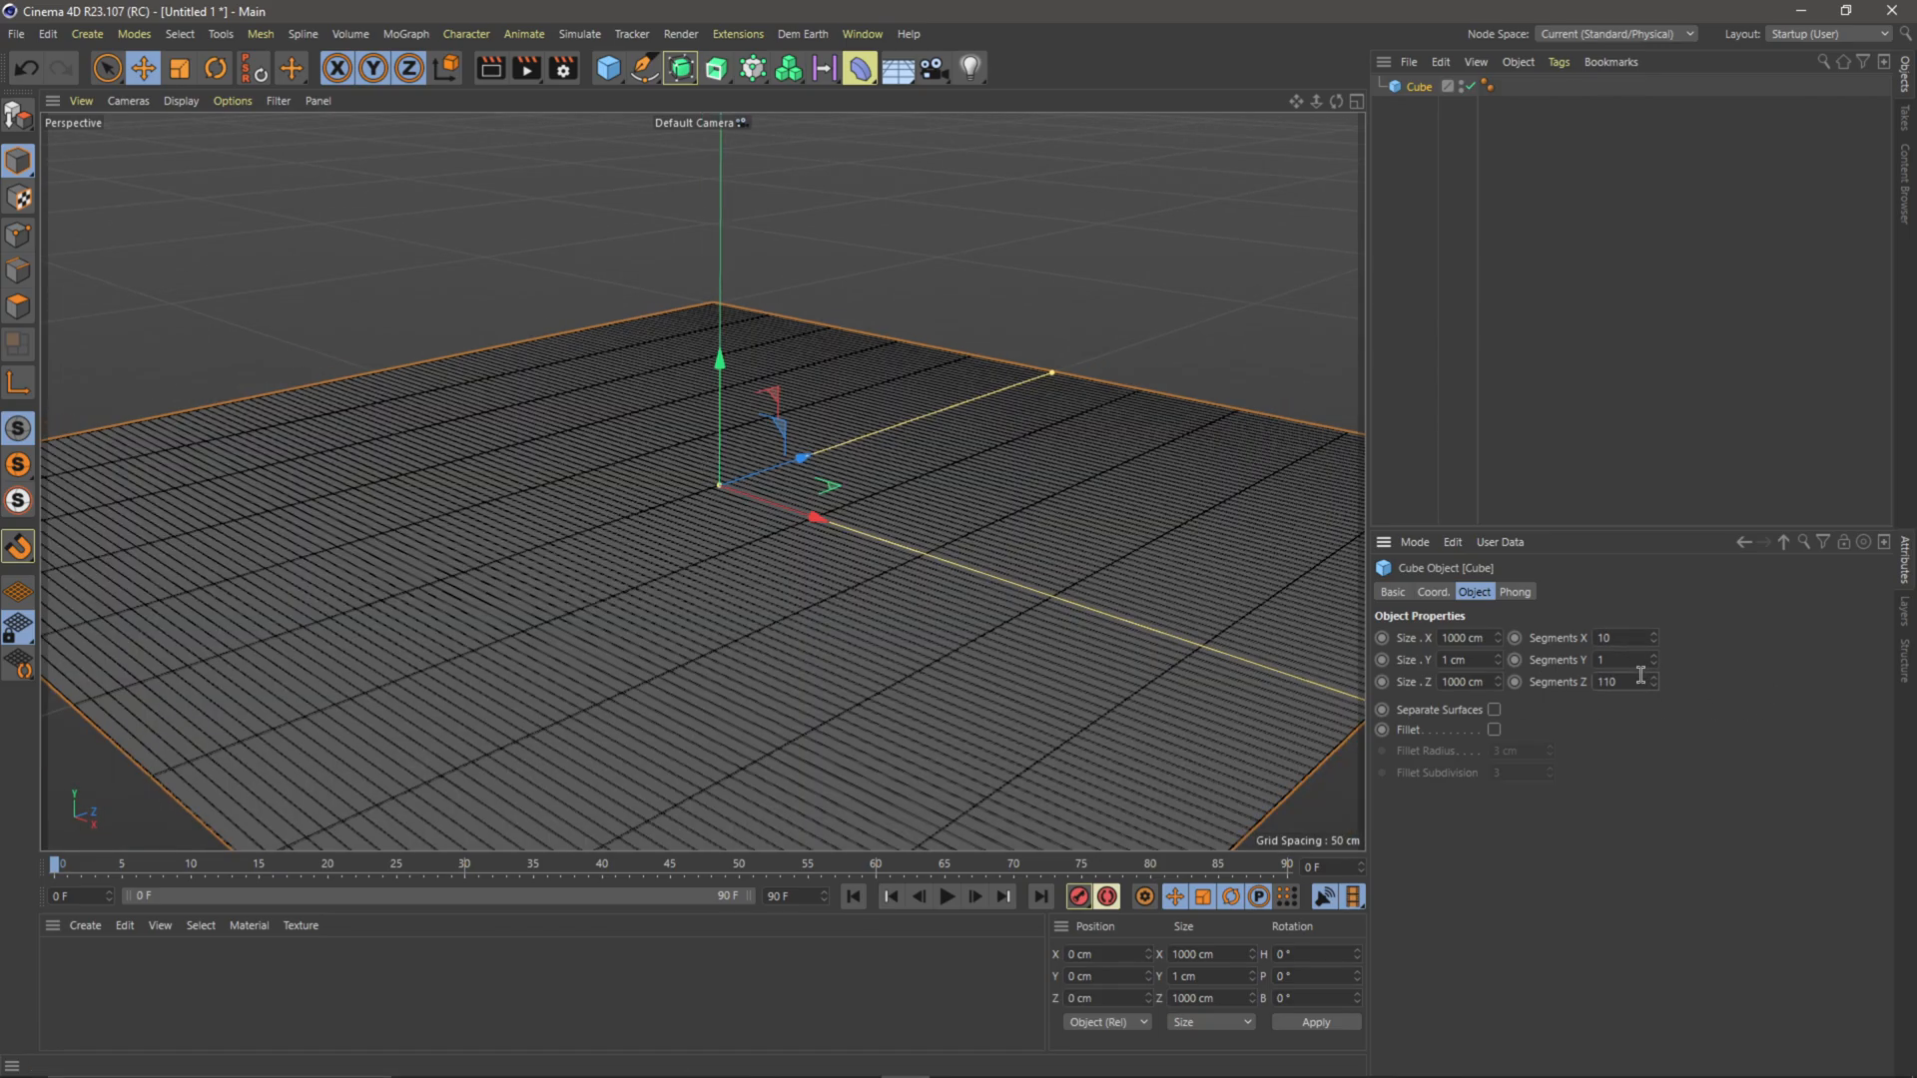
{"action": "scroll", "coordinate": [842, 685], "scroll_direction": "up", "scroll_amount": 3}
{"action": "left_click_drag", "start_coordinate": [854, 753], "coordinate": [943, 761], "text": "alt"}
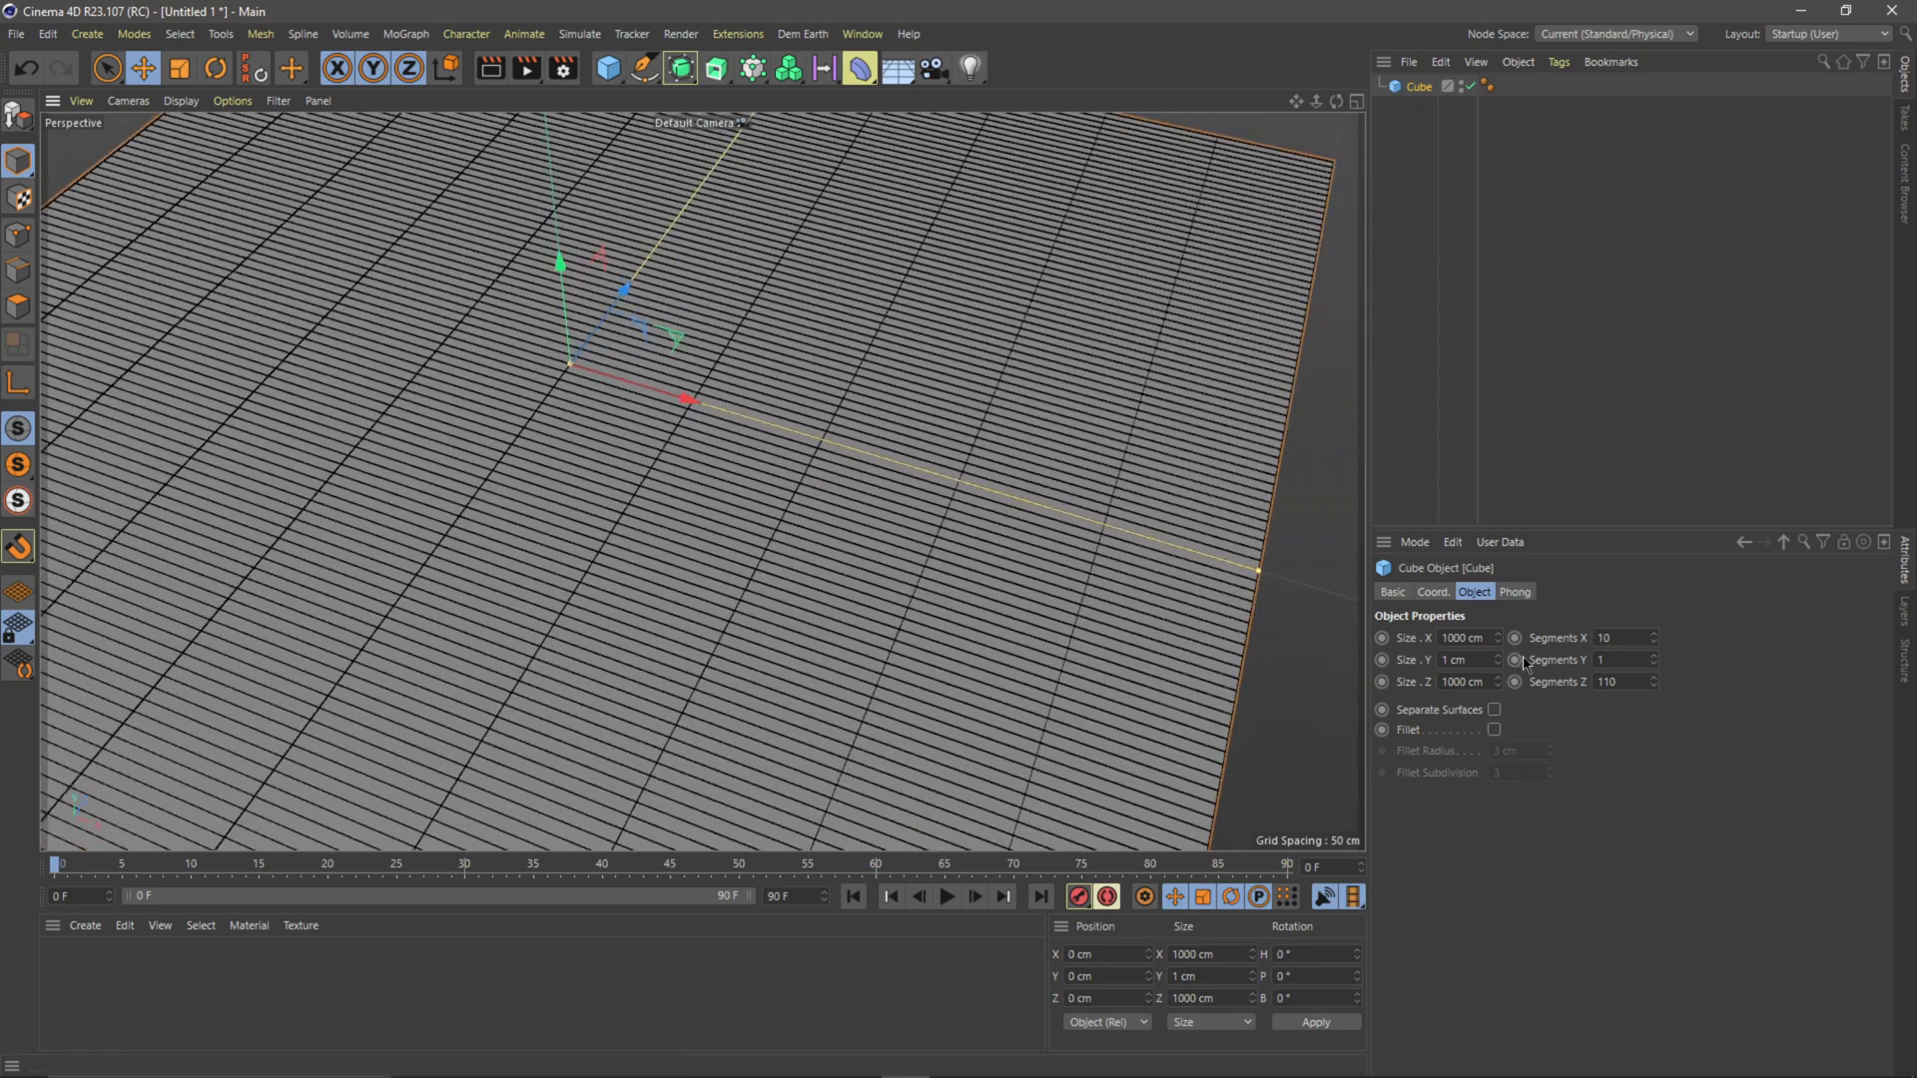
Step: Subdivide the flat cube evenly with 50 segments in both X and Z
{"action": "type", "text": "50"}
{"action": "key", "text": "Return"}
{"action": "type", "text": "50"}
{"action": "key", "text": "Return"}
{"action": "scroll", "coordinate": [494, 549], "scroll_direction": "down", "scroll_amount": 3}
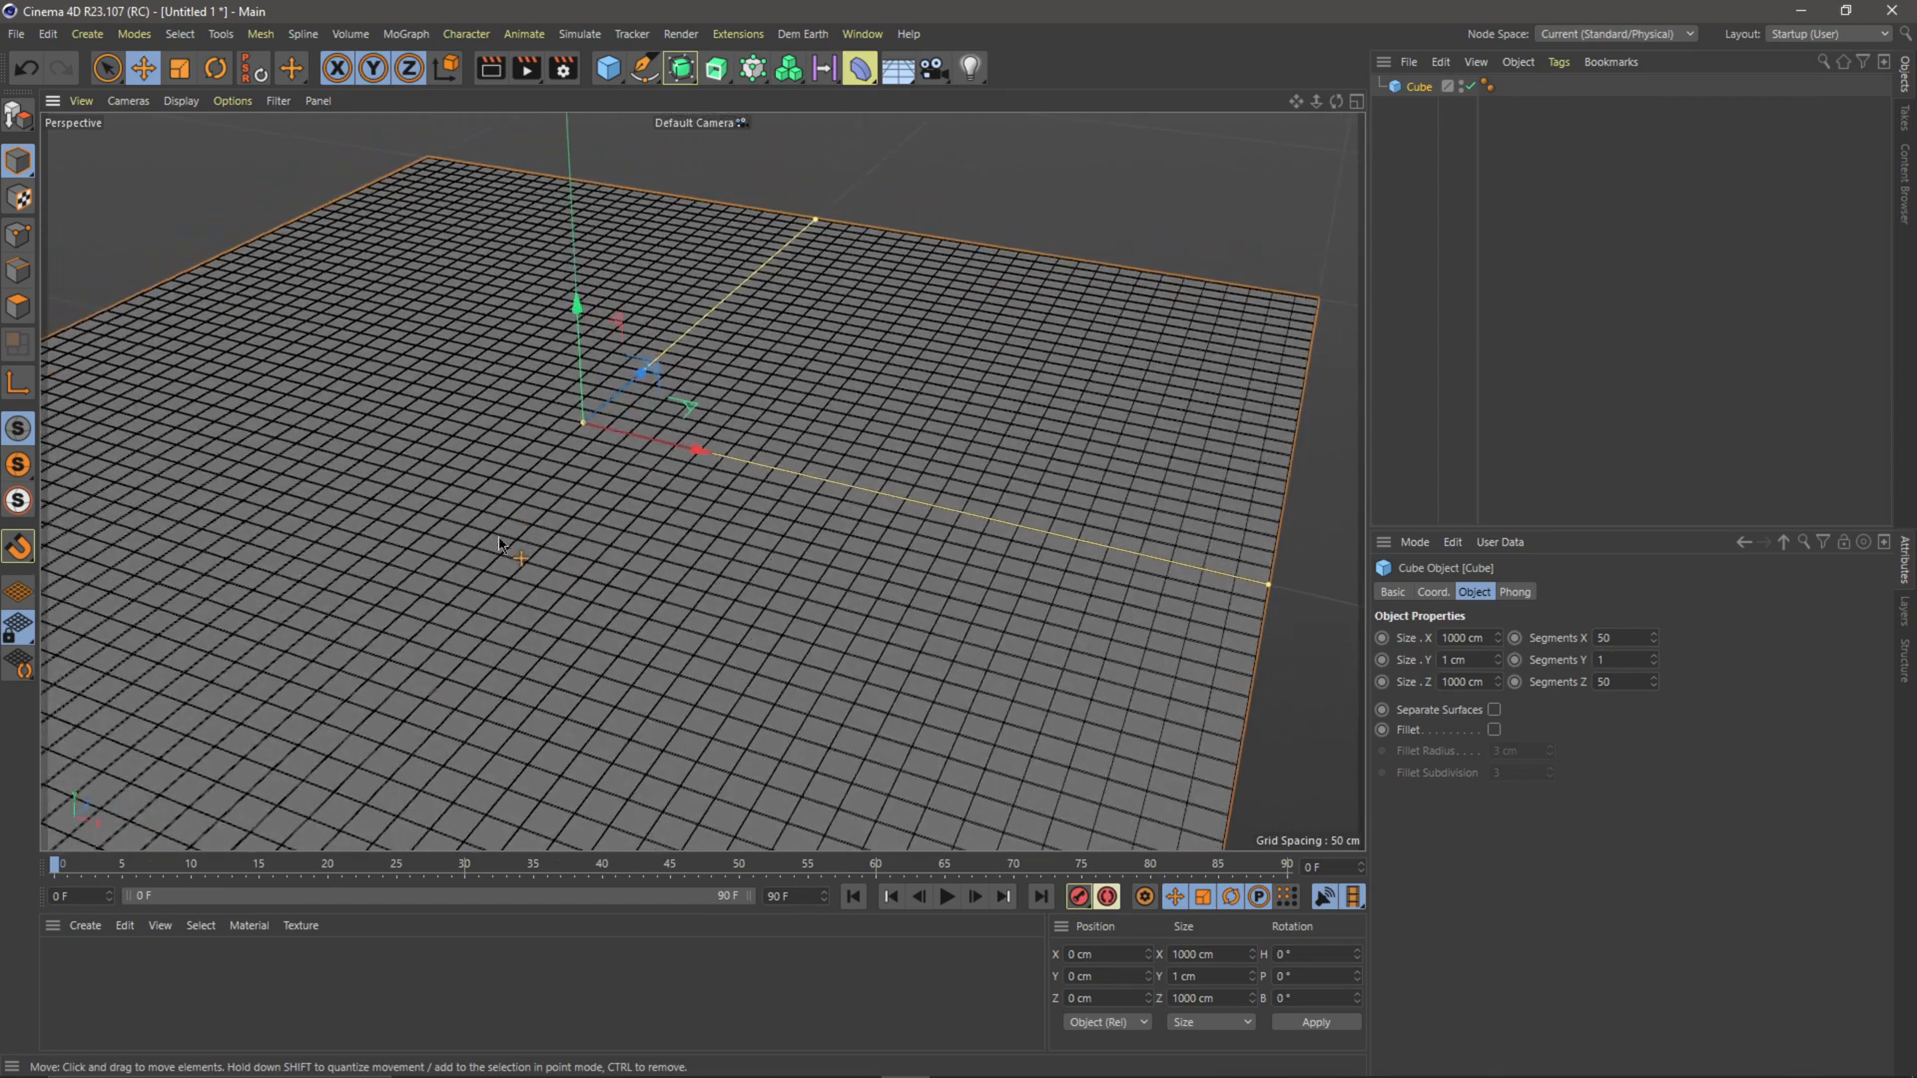
{"action": "scroll", "coordinate": [502, 536], "scroll_direction": "up", "scroll_amount": 3}
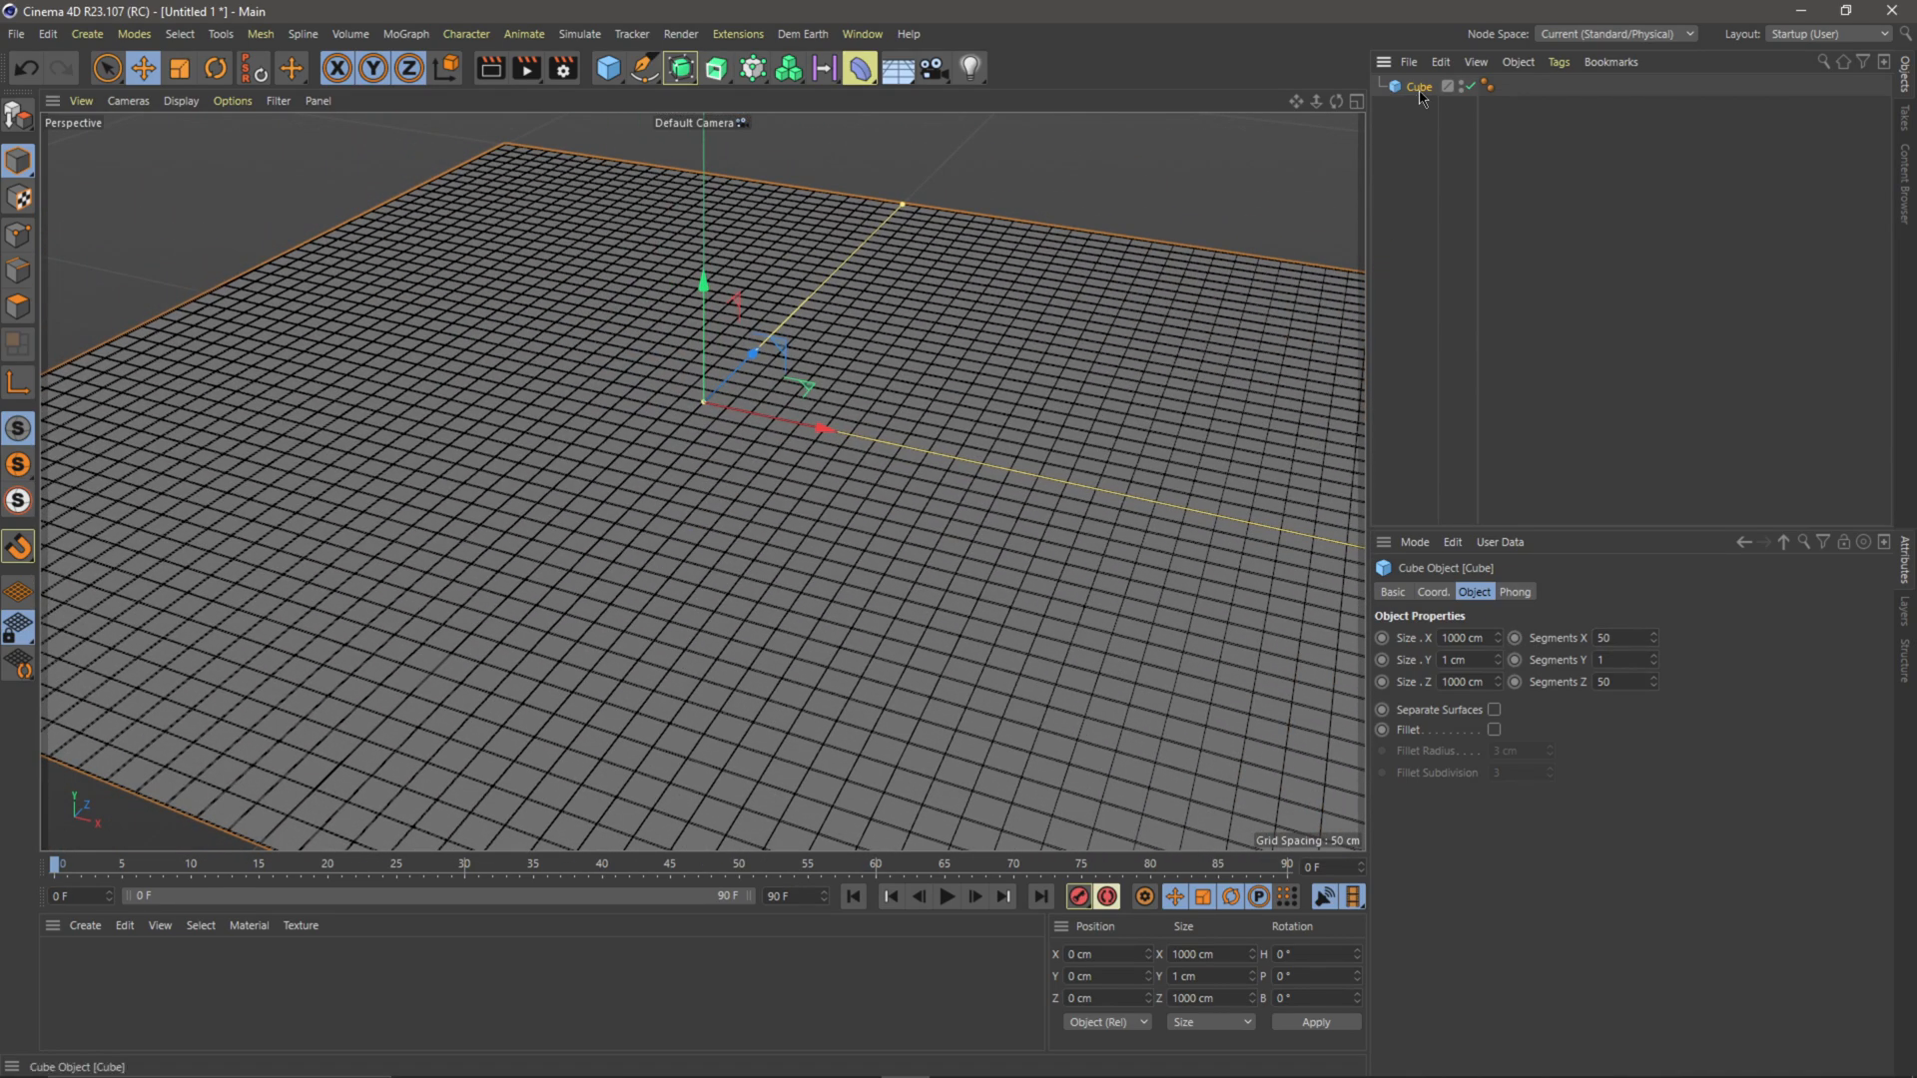
Step: Convert the cube to an editable polygon object and export it to the desktop as an FBX file named Plane
{"action": "key", "text": "c"}
{"action": "left_click_drag", "start_coordinate": [619, 500], "coordinate": [659, 564], "text": "alt"}
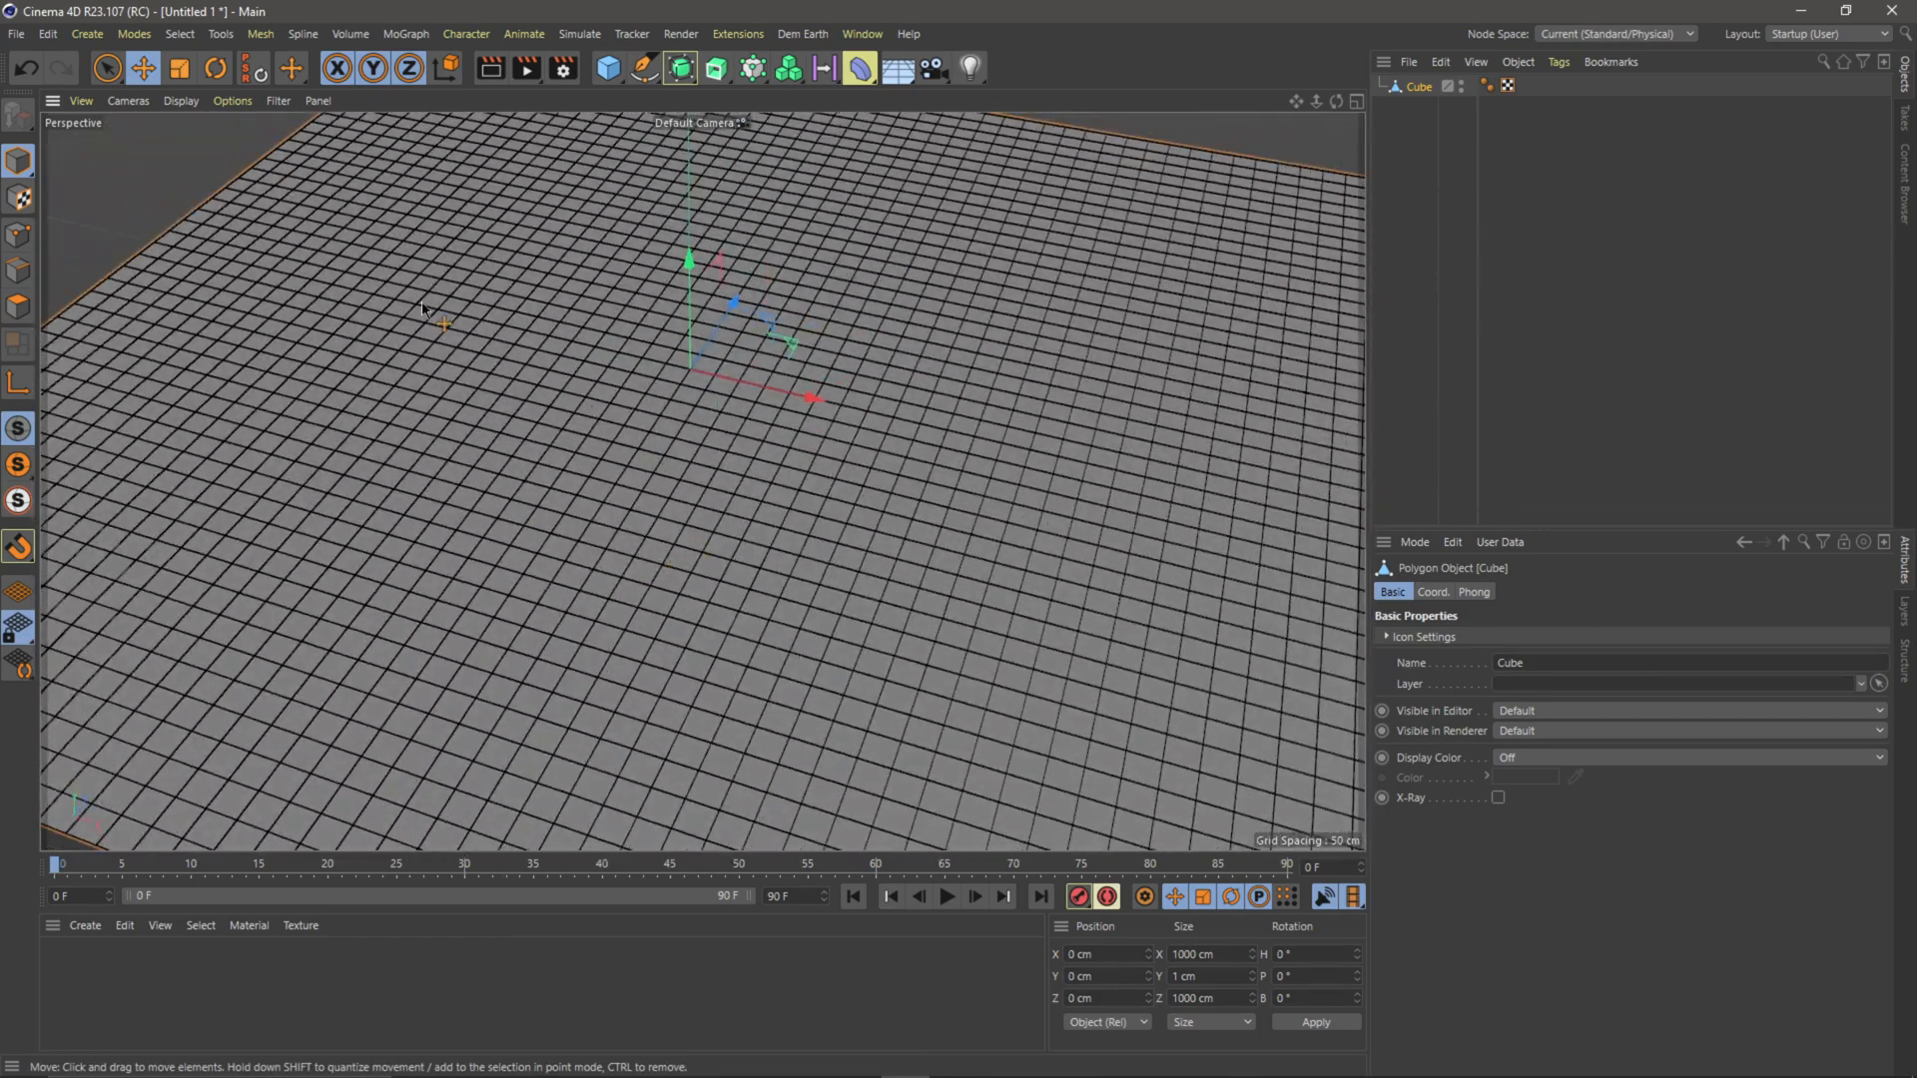
{"action": "left_click", "coordinate": [19, 38]}
{"action": "mouse_move", "coordinate": [70, 440]}
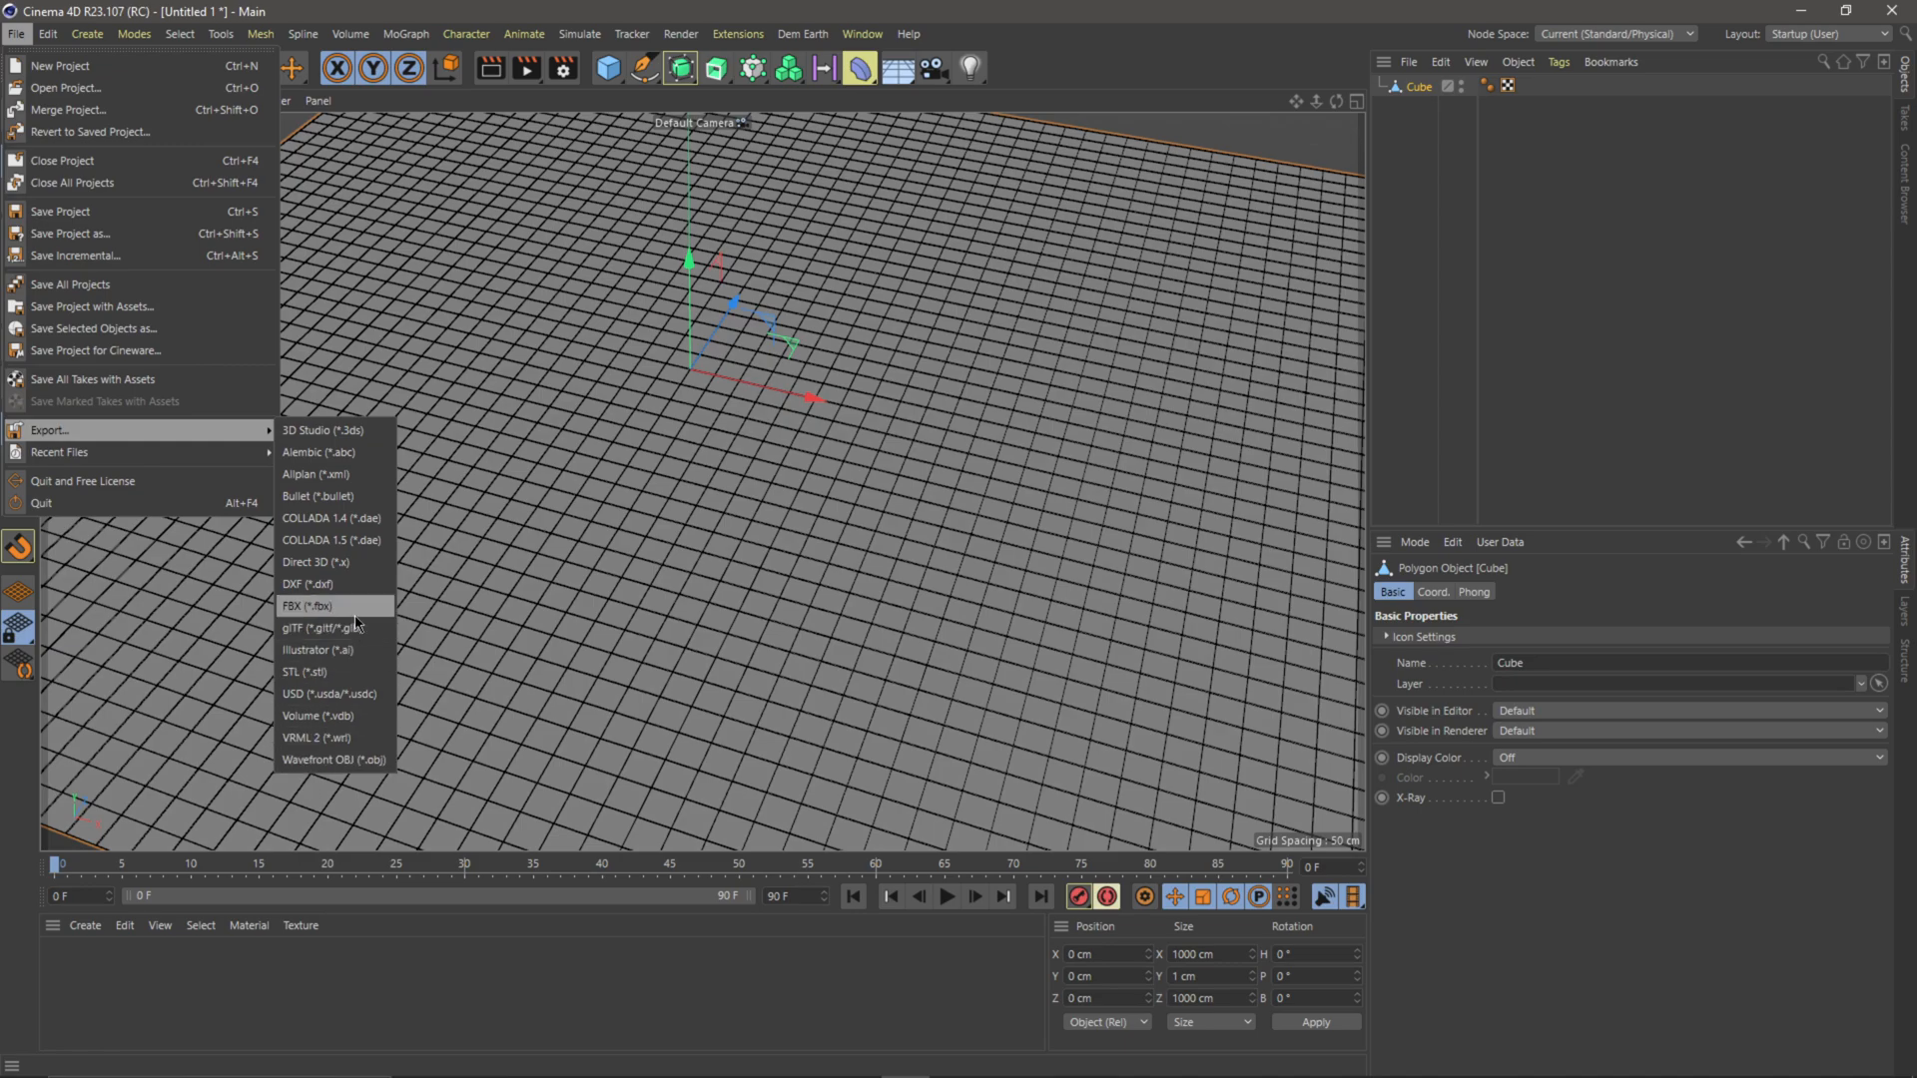
{"action": "left_click", "coordinate": [330, 606]}
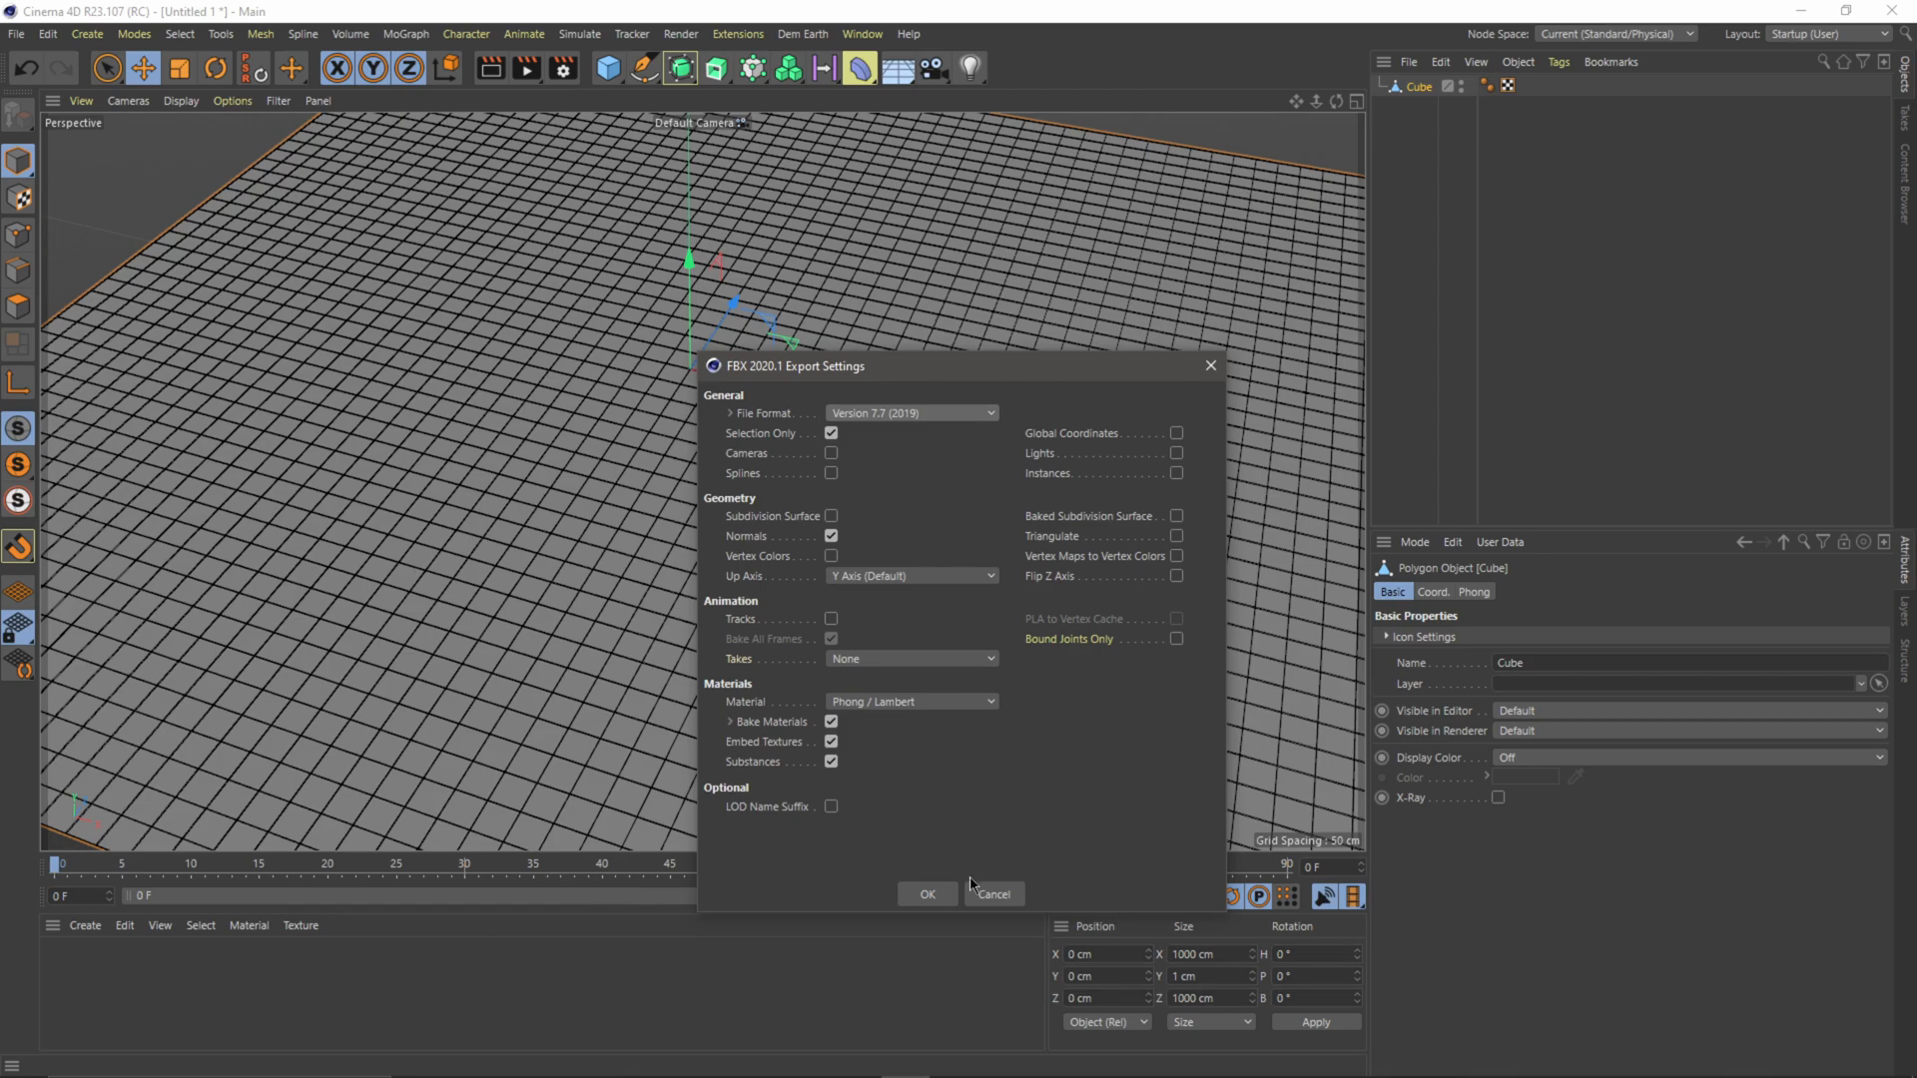
{"action": "left_click", "coordinate": [948, 896]}
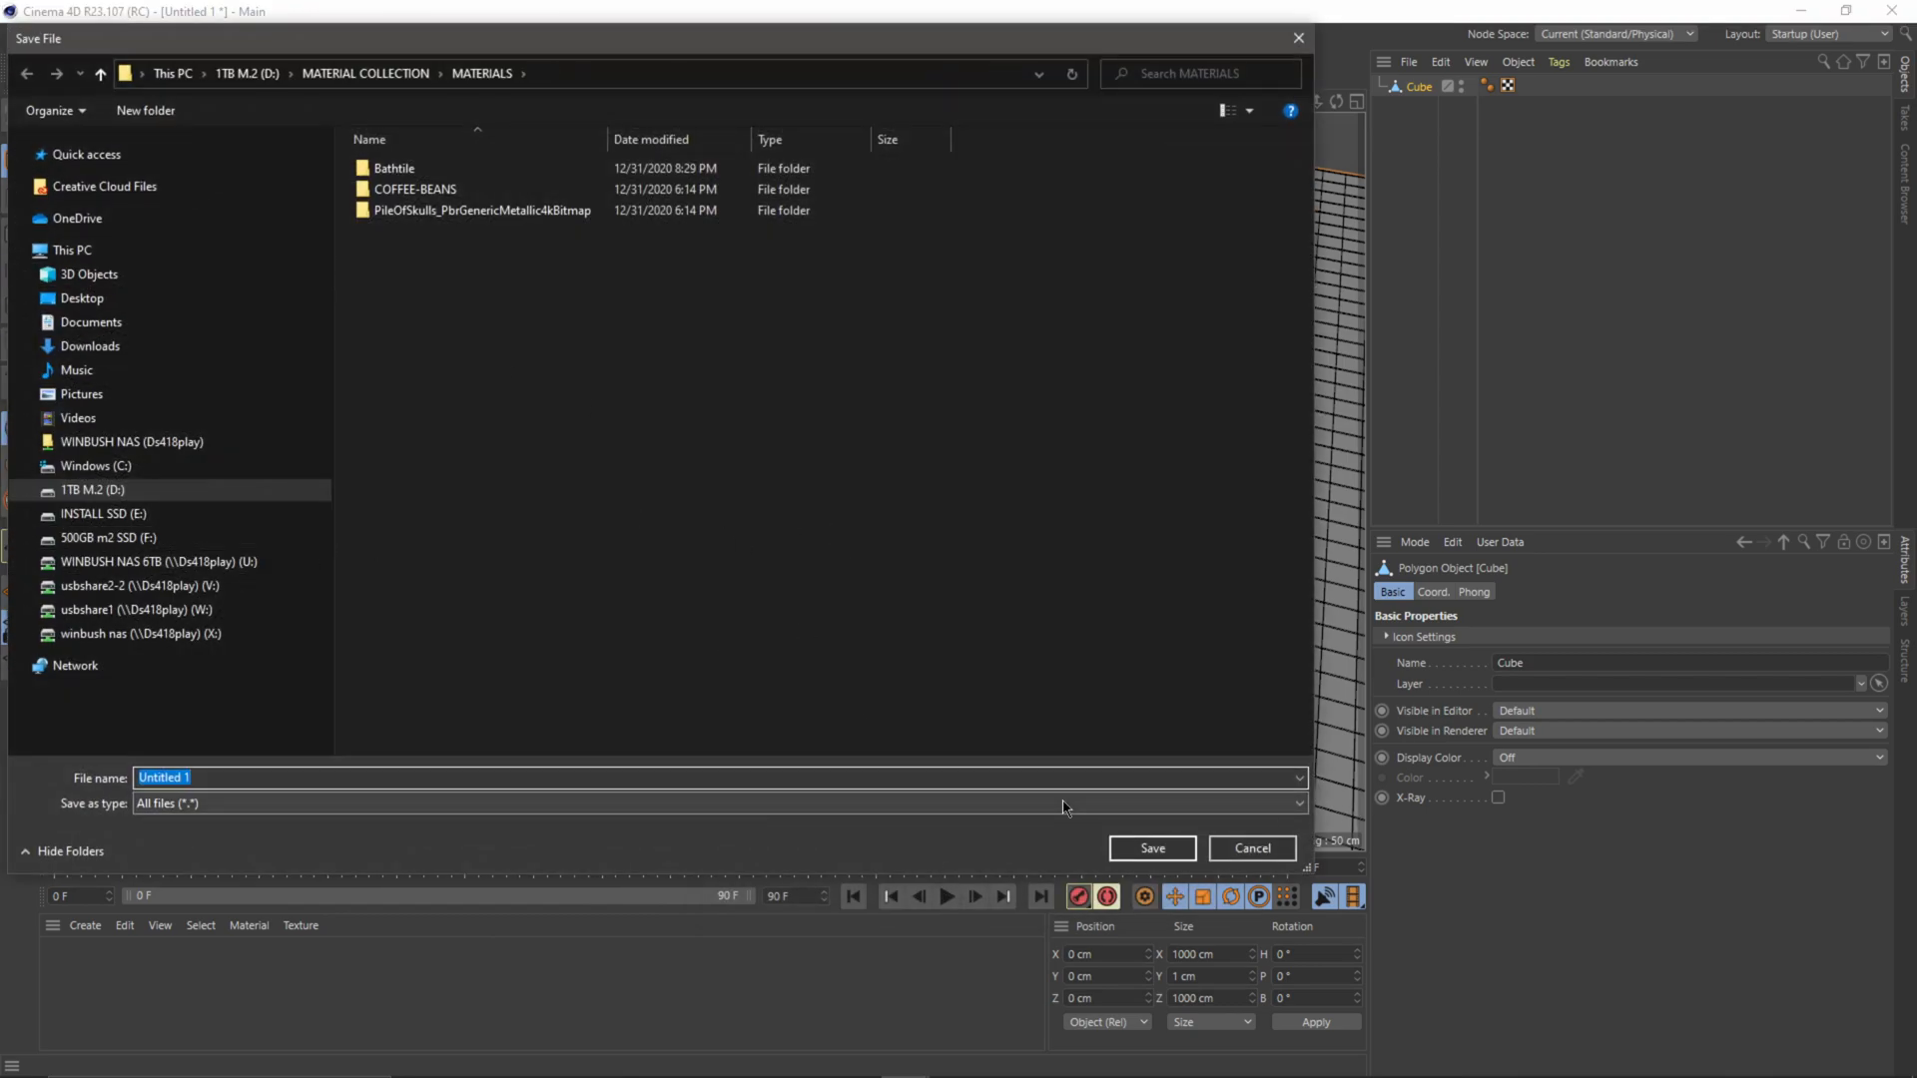
{"action": "type", "text": "Plane"}
{"action": "key", "text": "Return"}
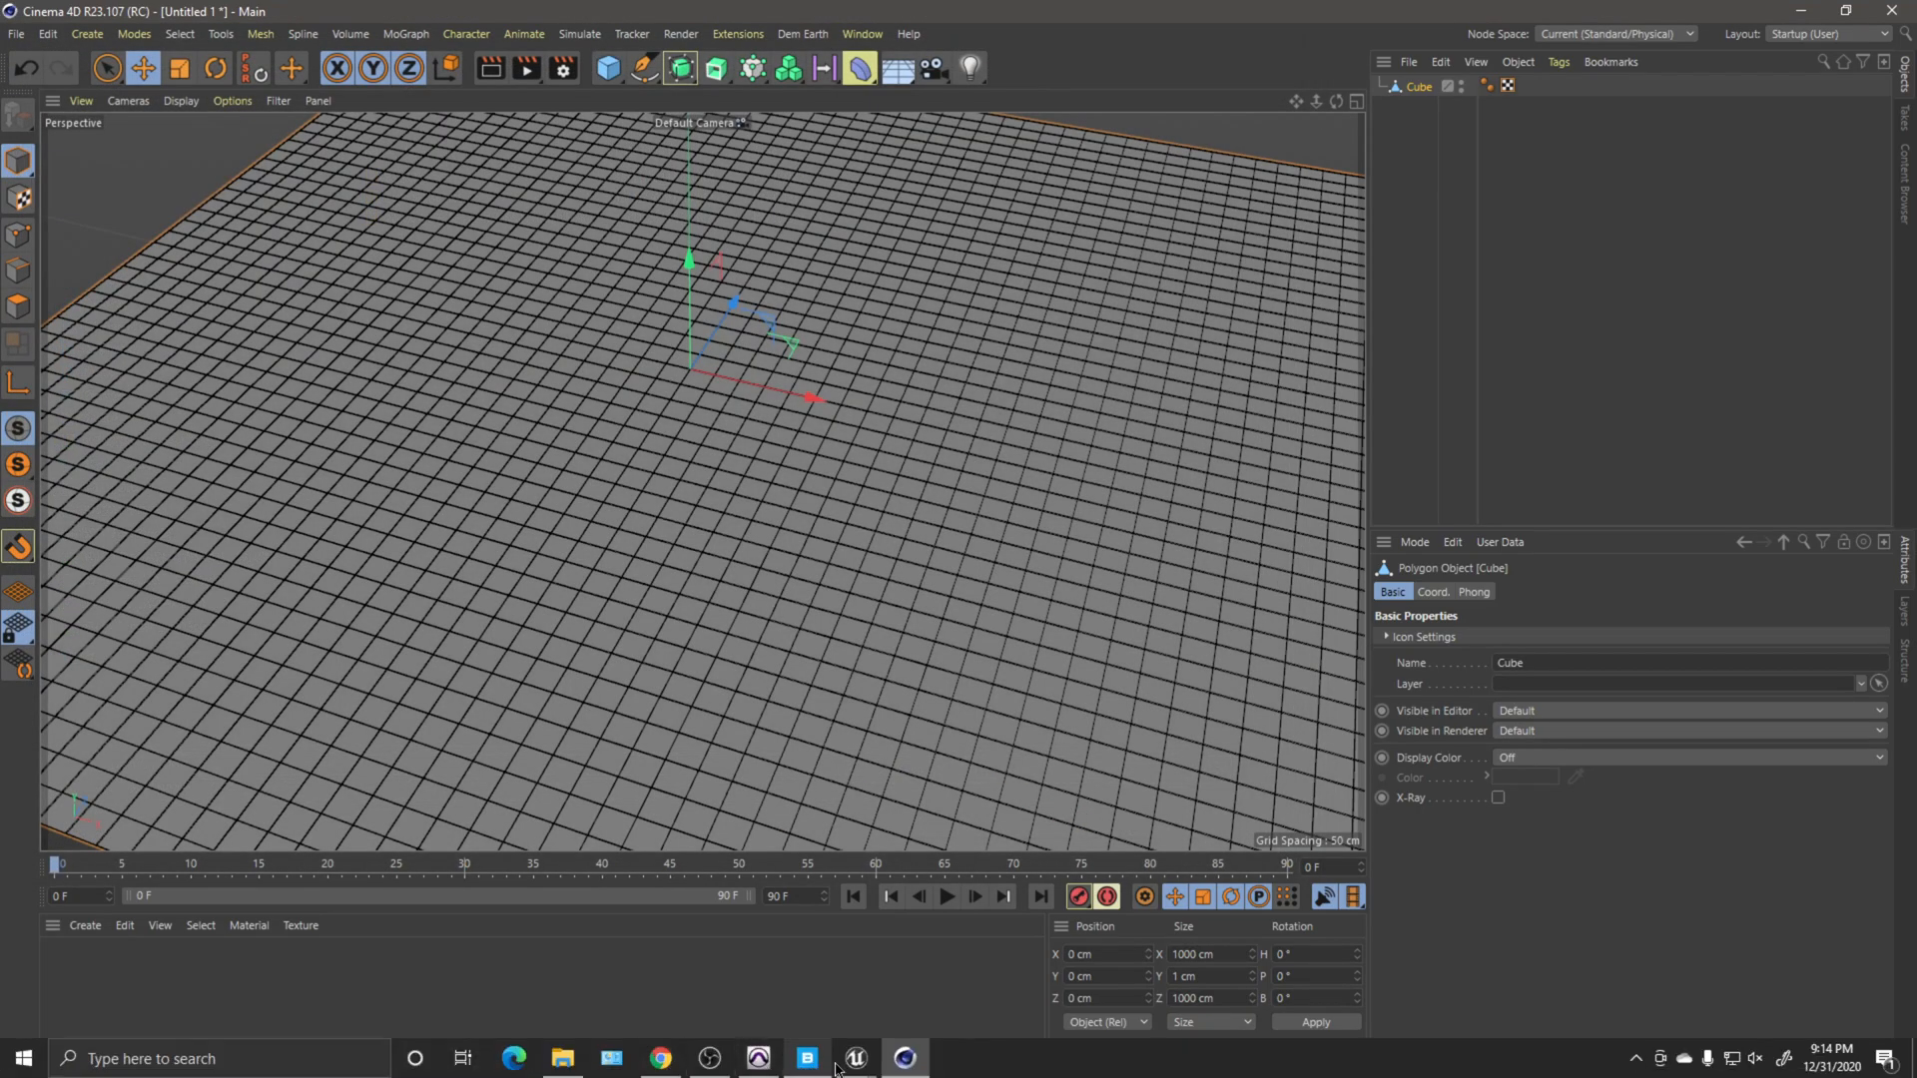
Step: Switch to Unreal Engine, import the Plane FBX from the desktop with the default import options, and dismiss the message log
{"action": "mouse_move", "coordinate": [857, 1064]}
{"action": "left_click", "coordinate": [761, 984]}
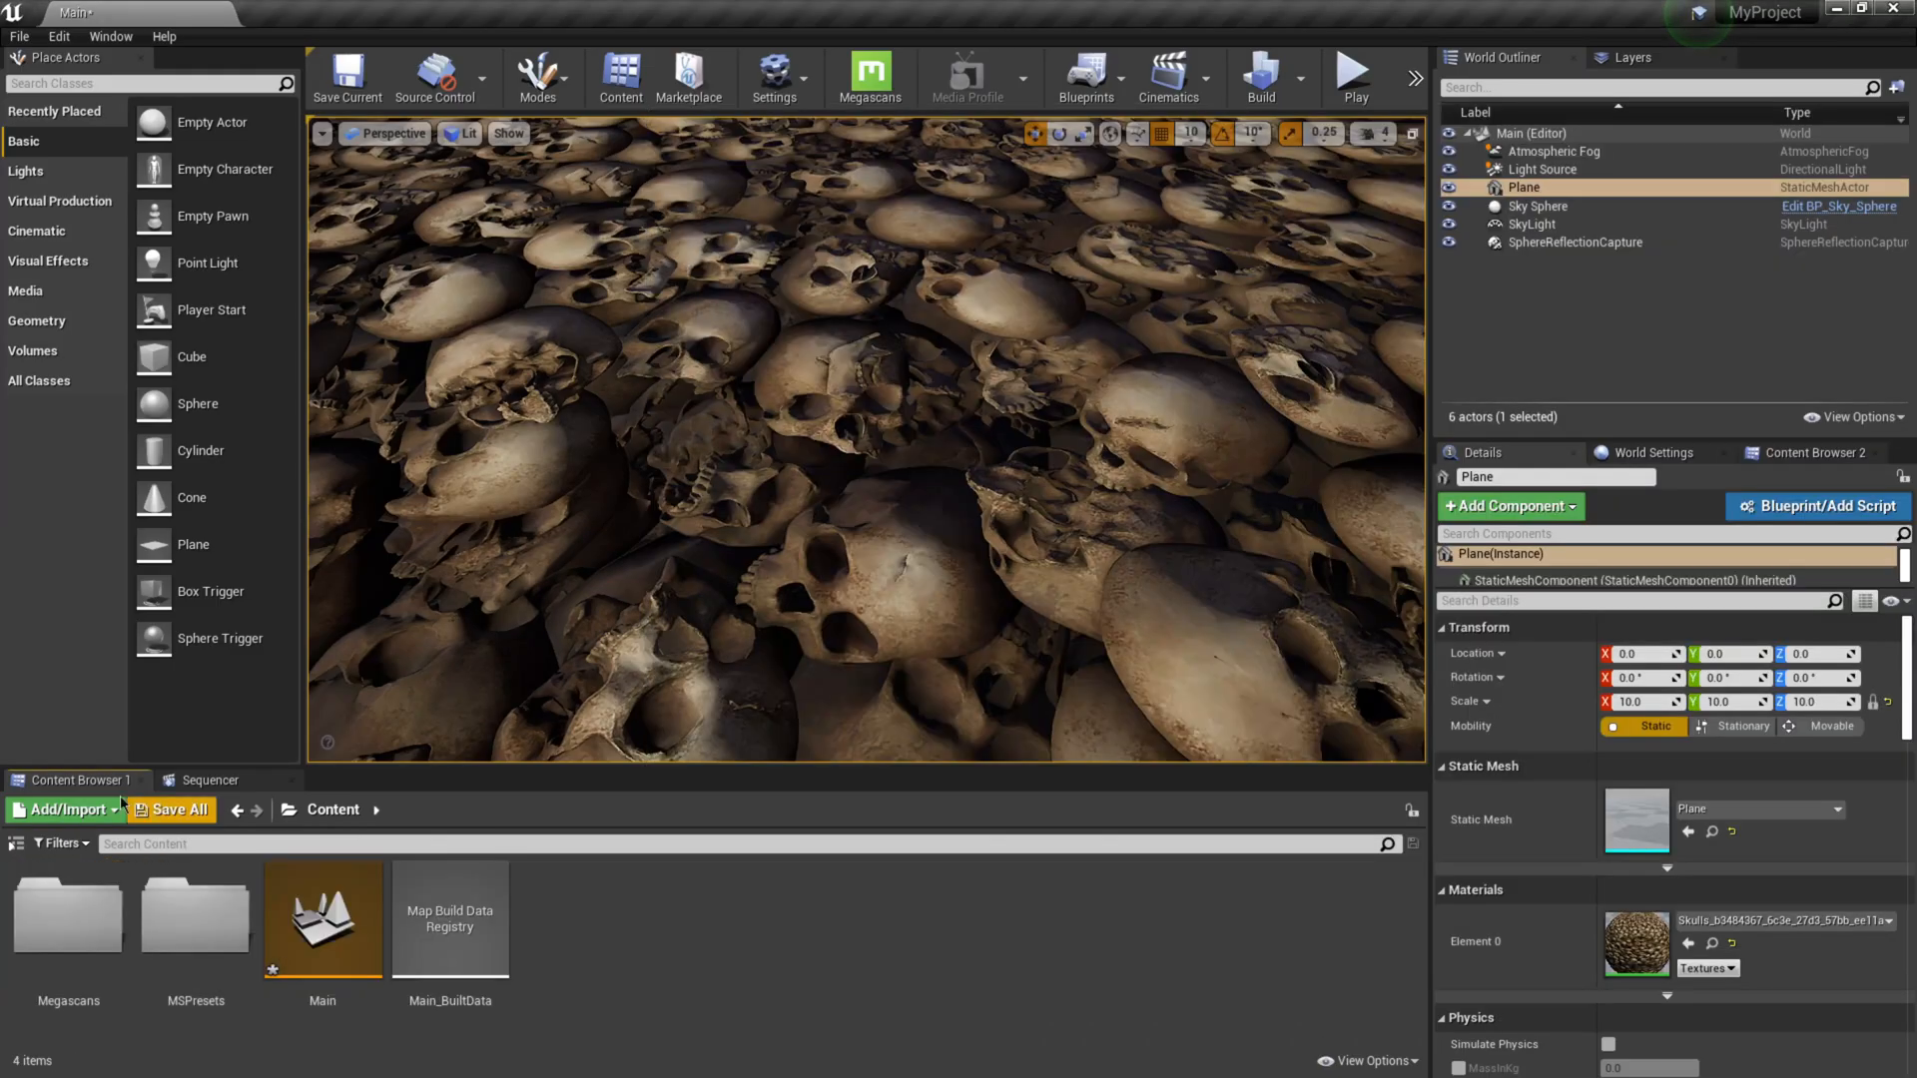
{"action": "left_click", "coordinate": [70, 811]}
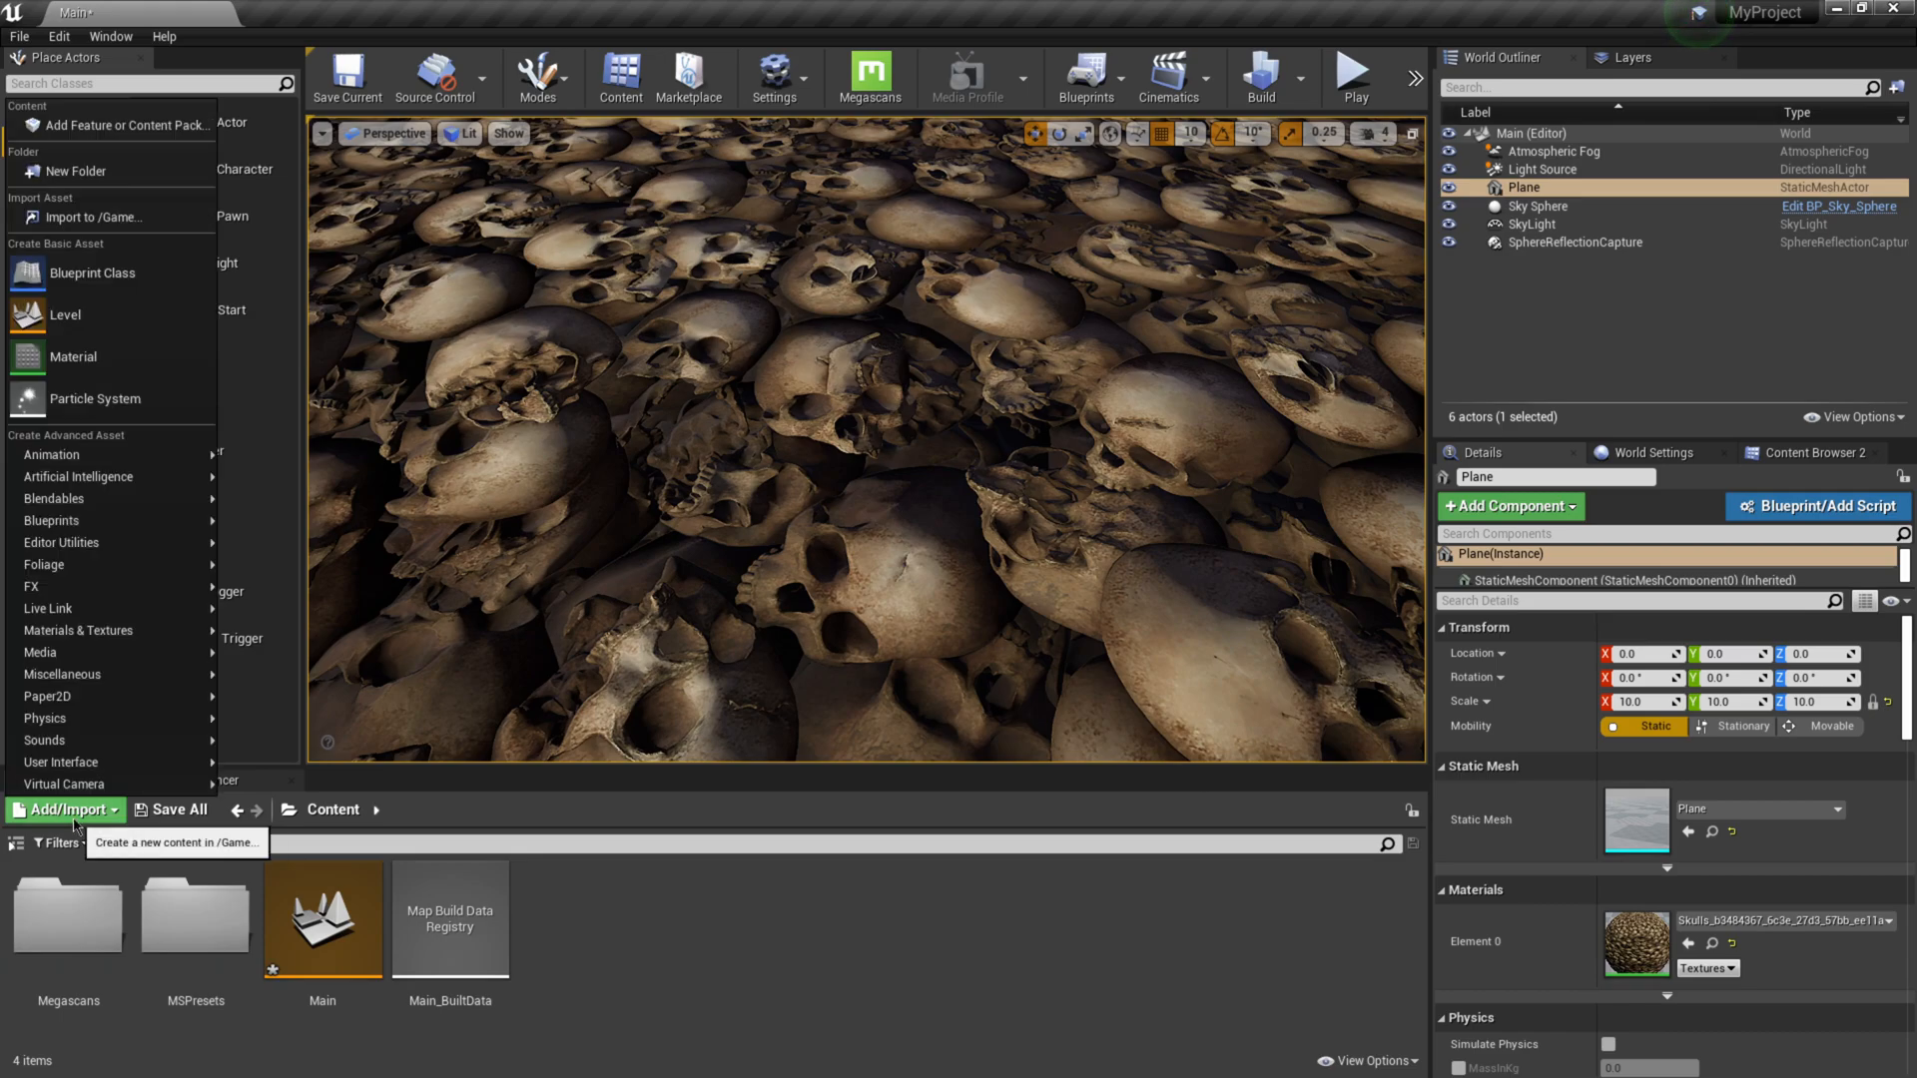
{"action": "left_click", "coordinate": [86, 218]}
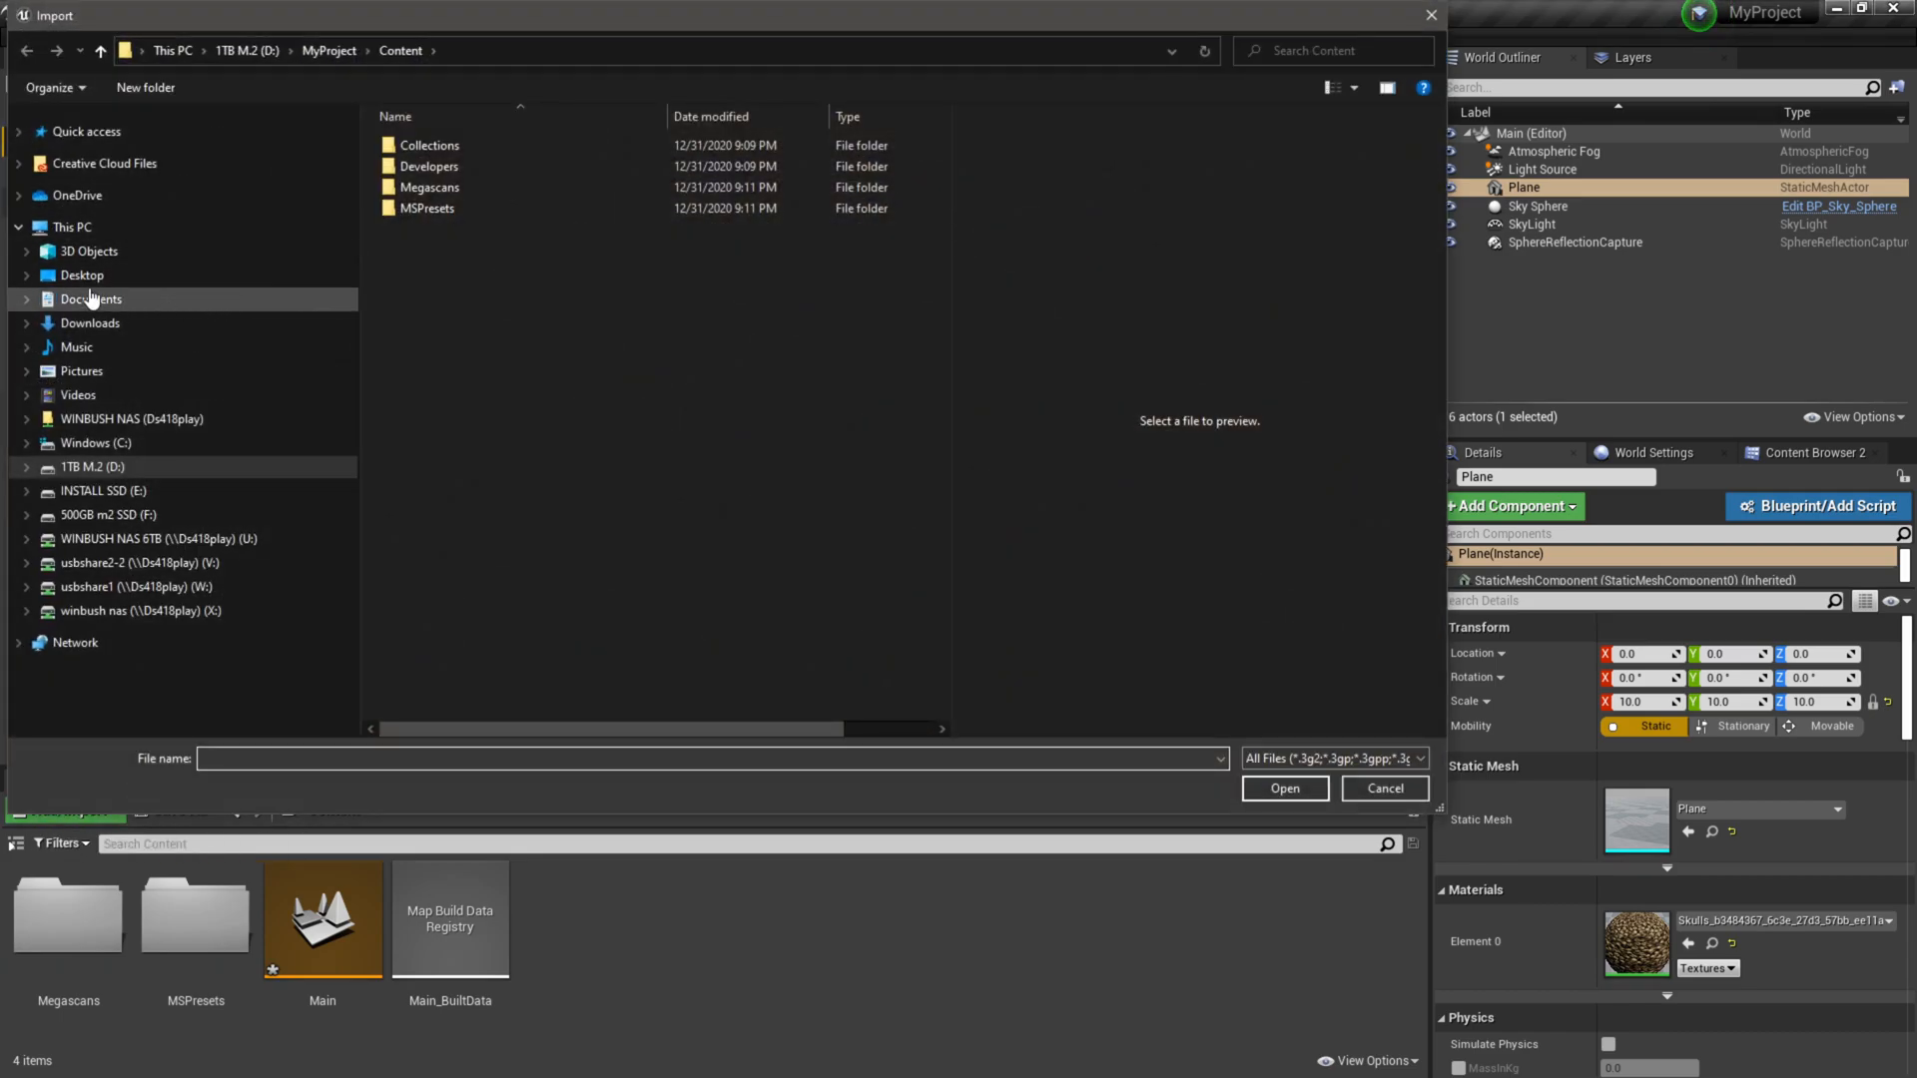
{"action": "left_click", "coordinate": [90, 285]}
{"action": "left_click", "coordinate": [449, 164]}
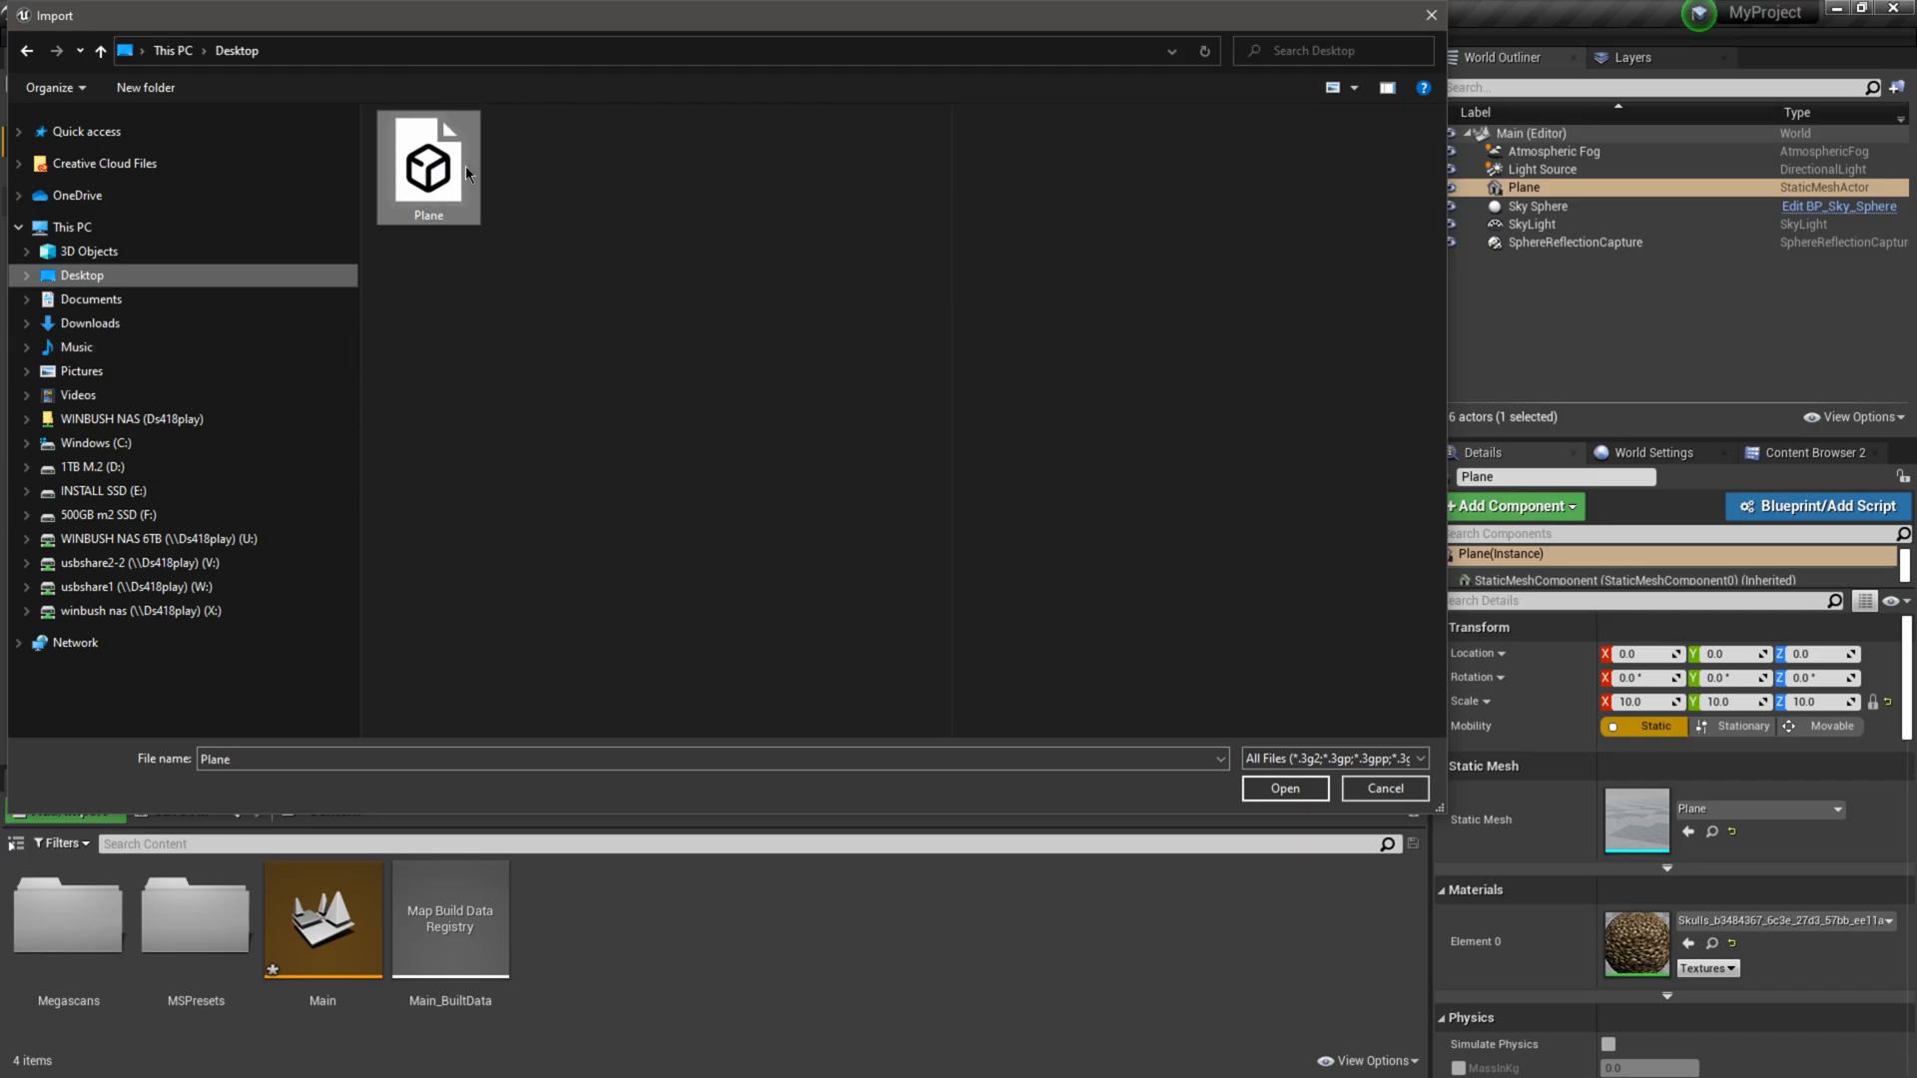
{"action": "left_click", "coordinate": [1283, 788]}
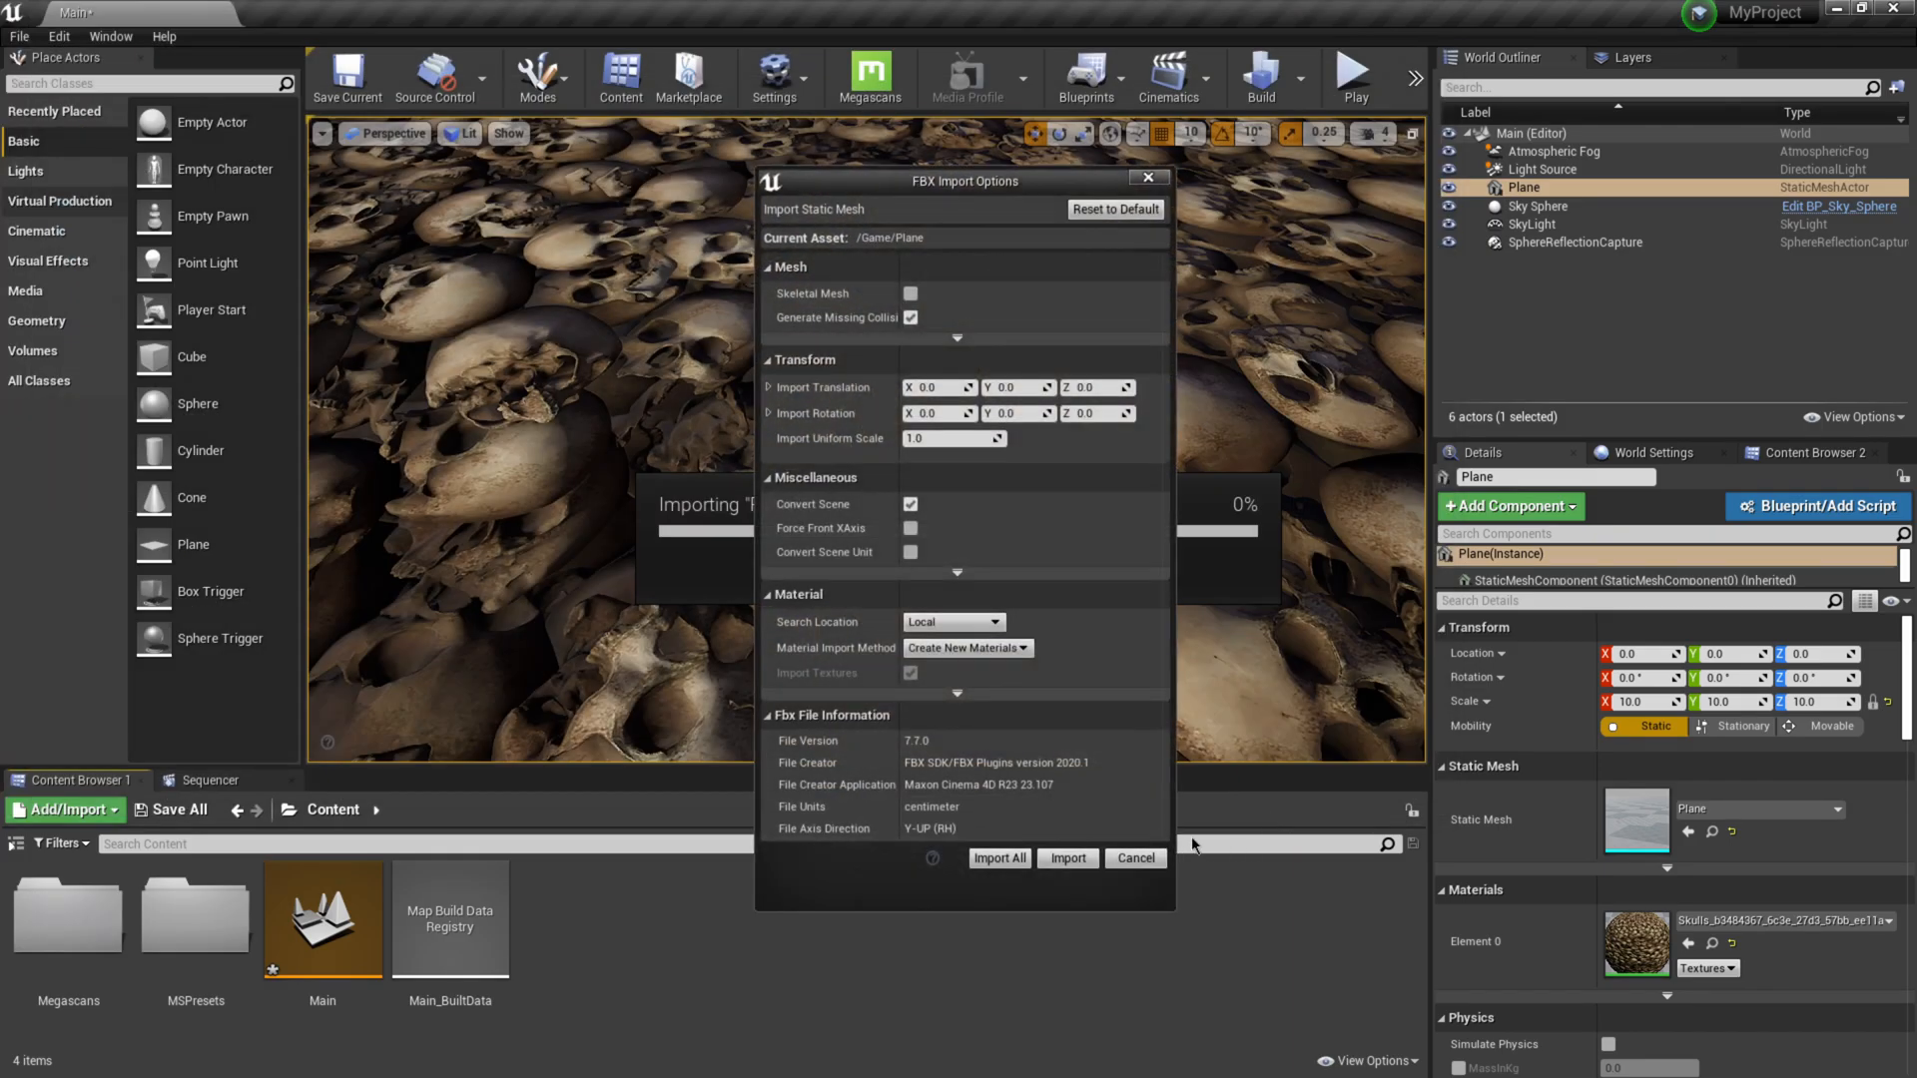
{"action": "left_click", "coordinate": [1014, 865]}
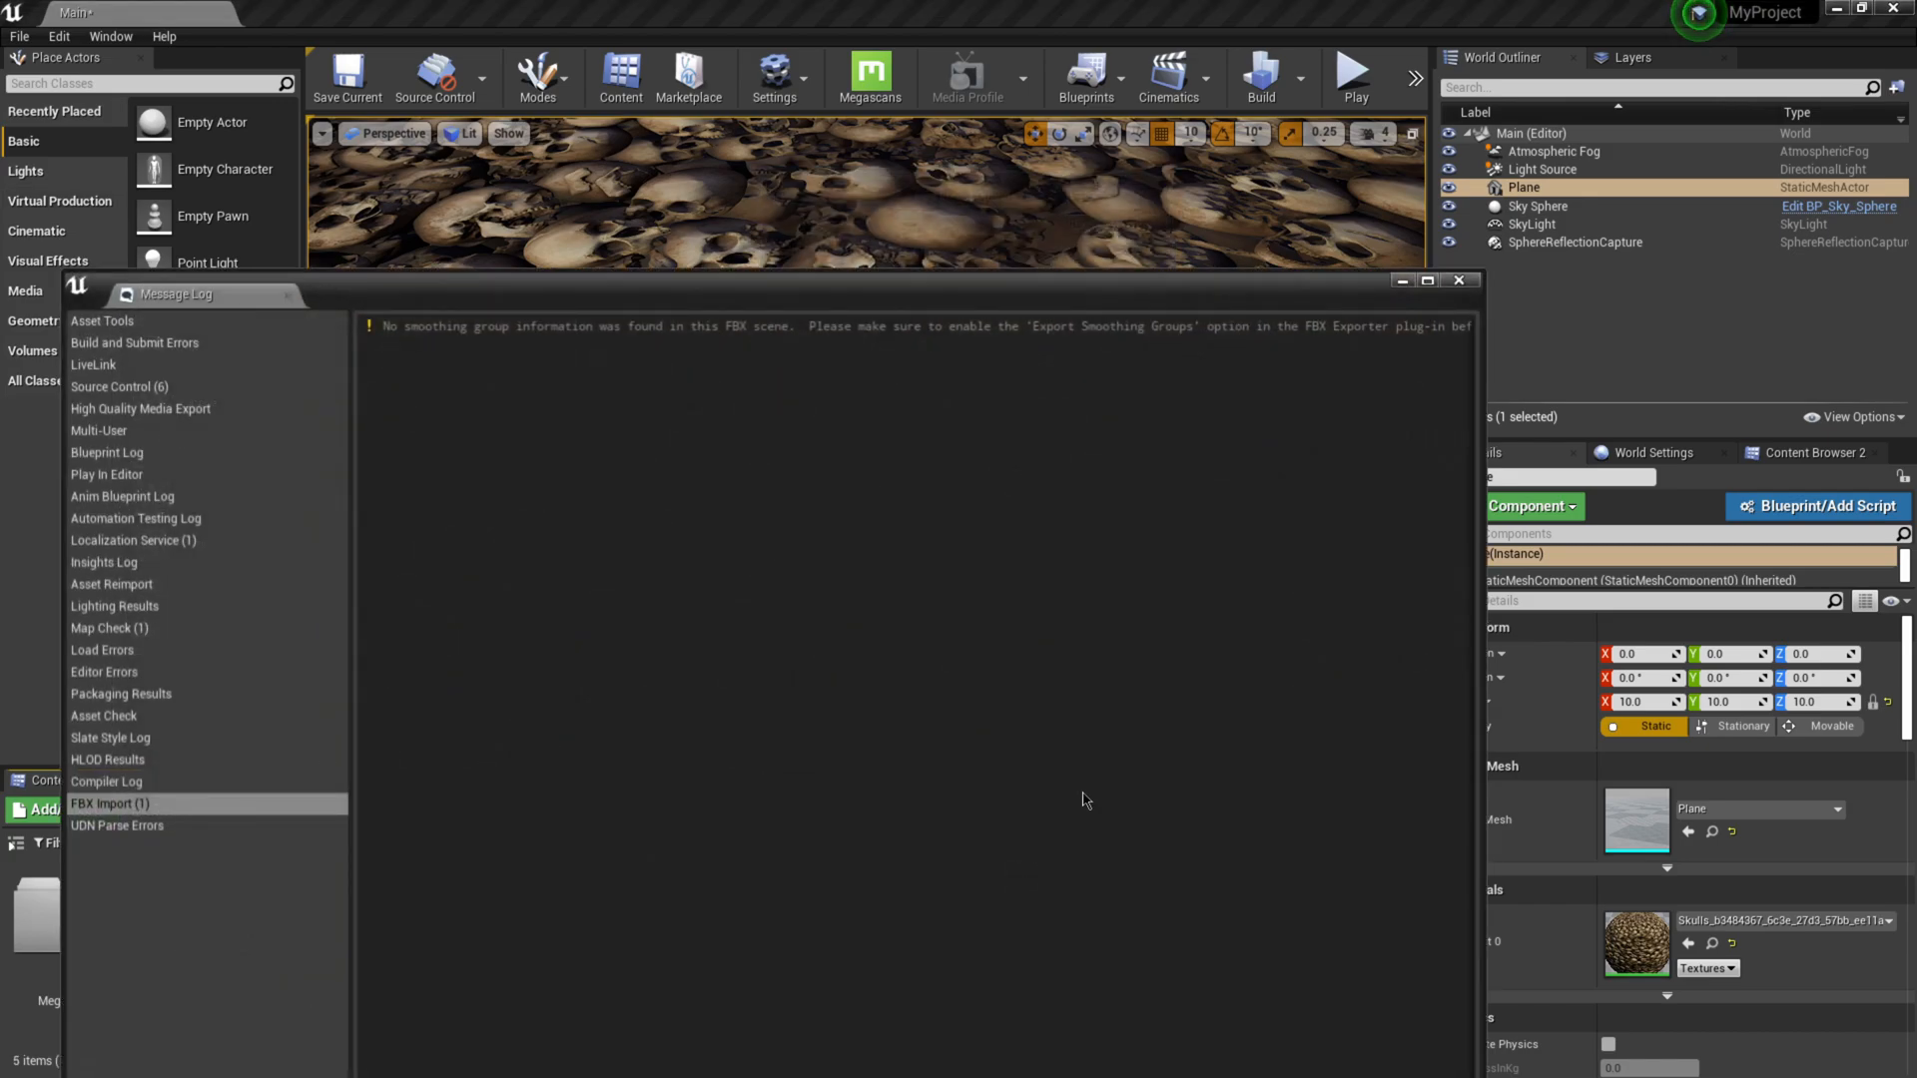
{"action": "left_click", "coordinate": [1476, 284]}
Step: Place the imported Plane mesh in the level and delete the original plane
{"action": "left_click", "coordinate": [770, 942]}
{"action": "left_click", "coordinate": [562, 940]}
{"action": "left_click_drag", "start_coordinate": [563, 940], "coordinate": [779, 451]}
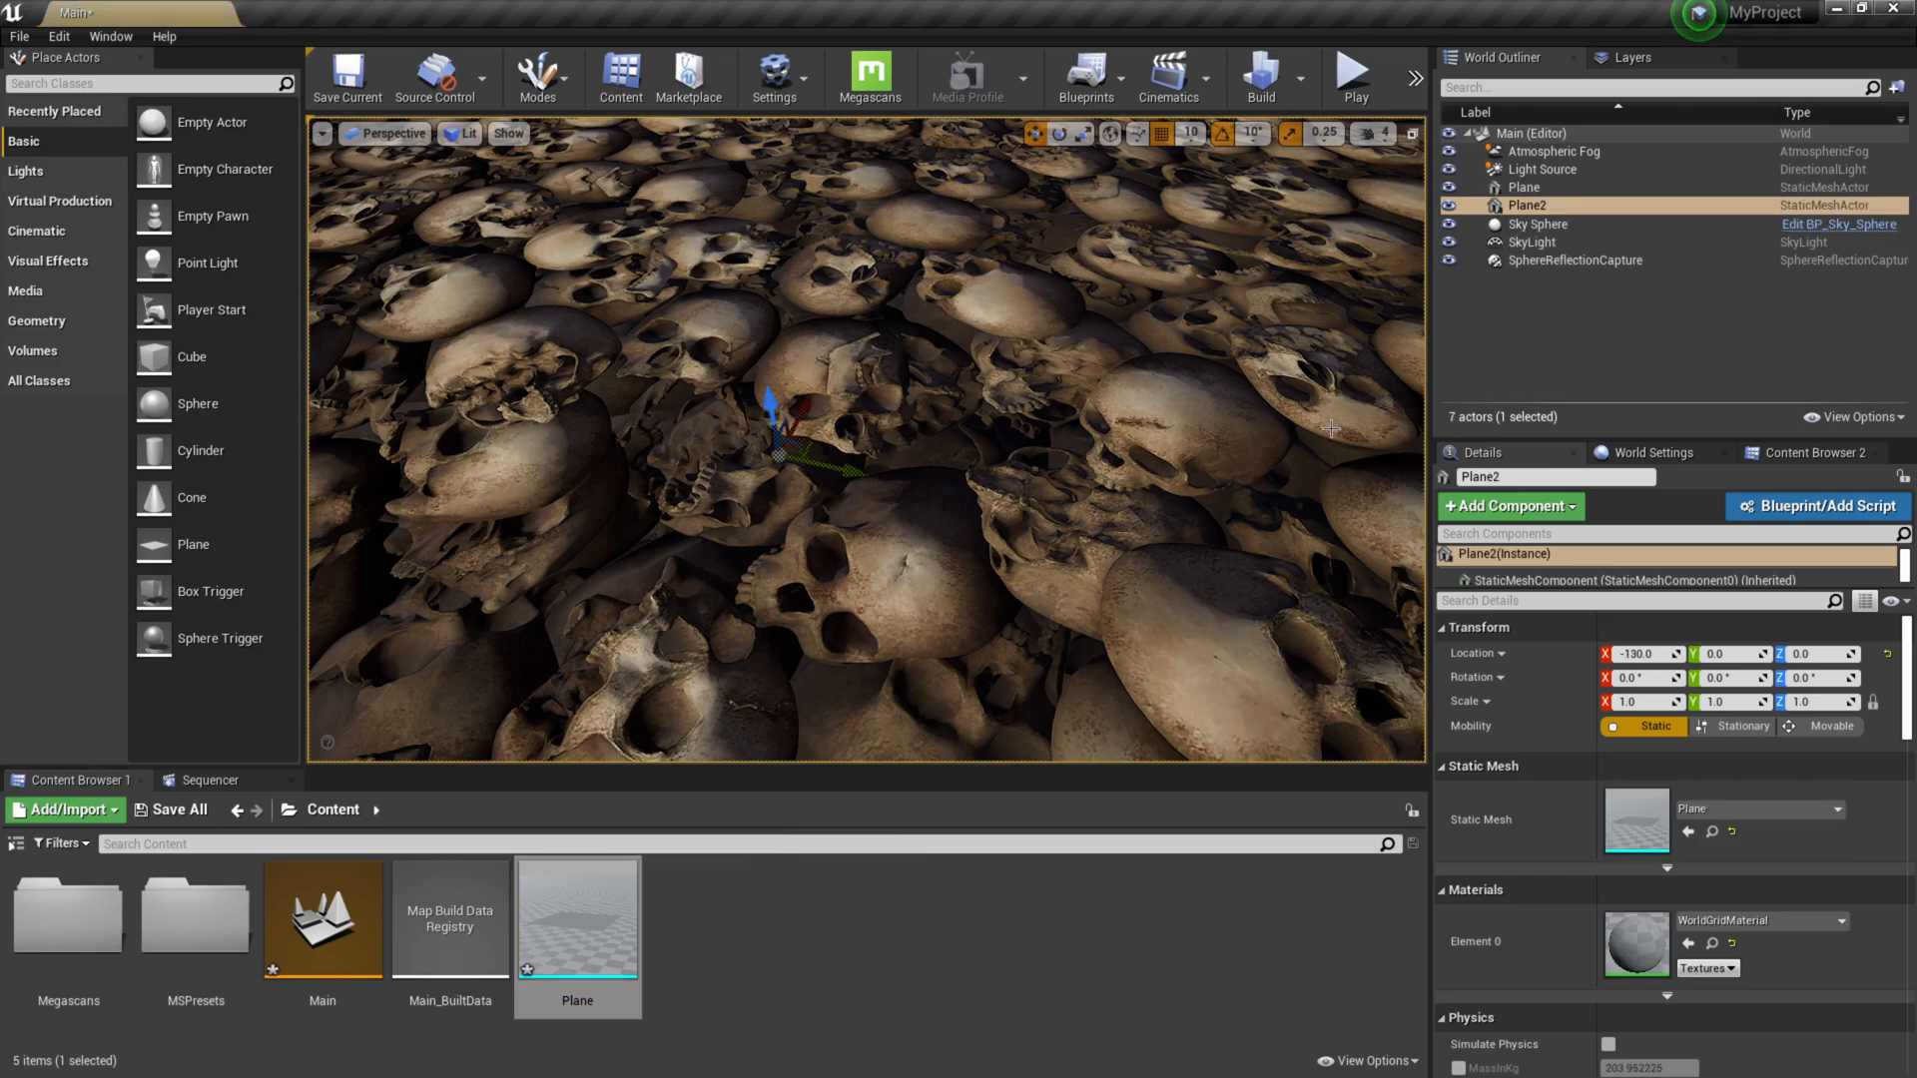
{"action": "left_click", "coordinate": [1537, 187]}
{"action": "key", "text": "Delete"}
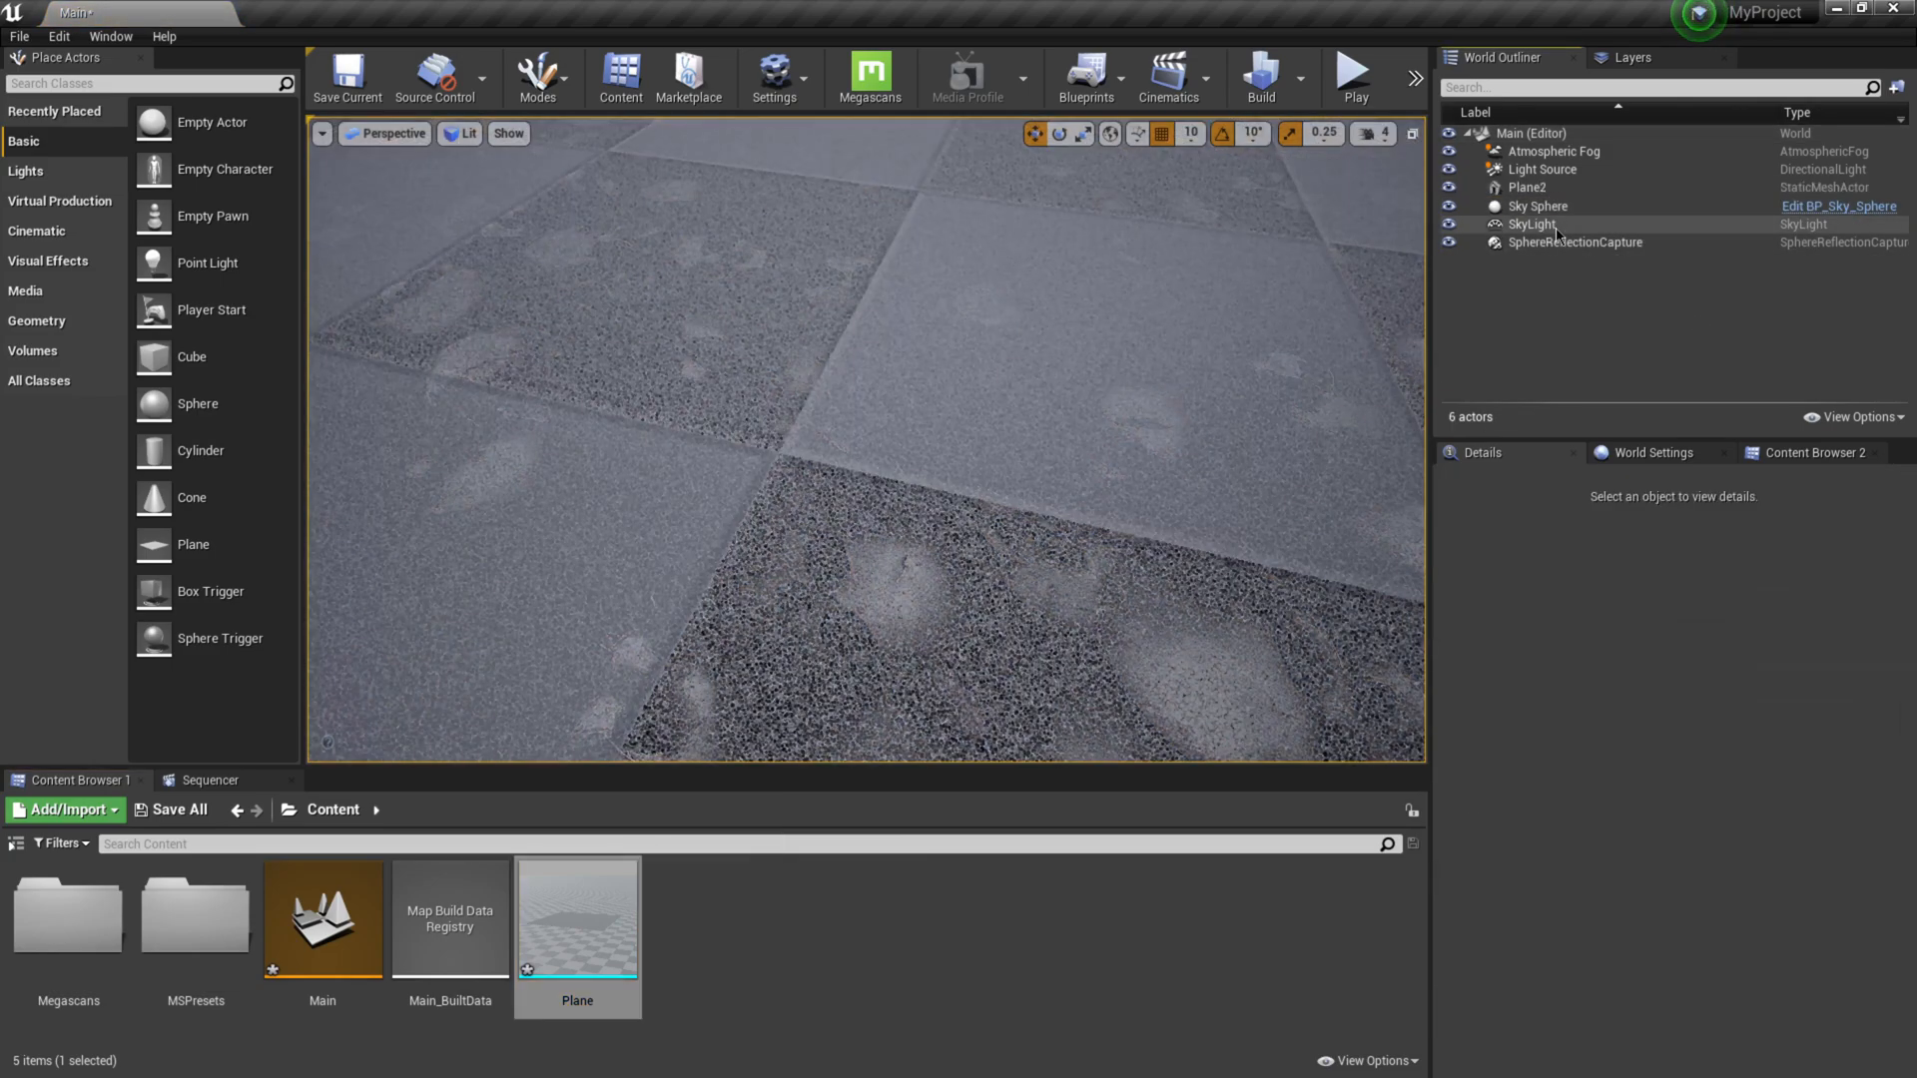
Step: Reset the newly placed plane's location to the origin and frame it in the viewport
{"action": "left_click", "coordinate": [1535, 189]}
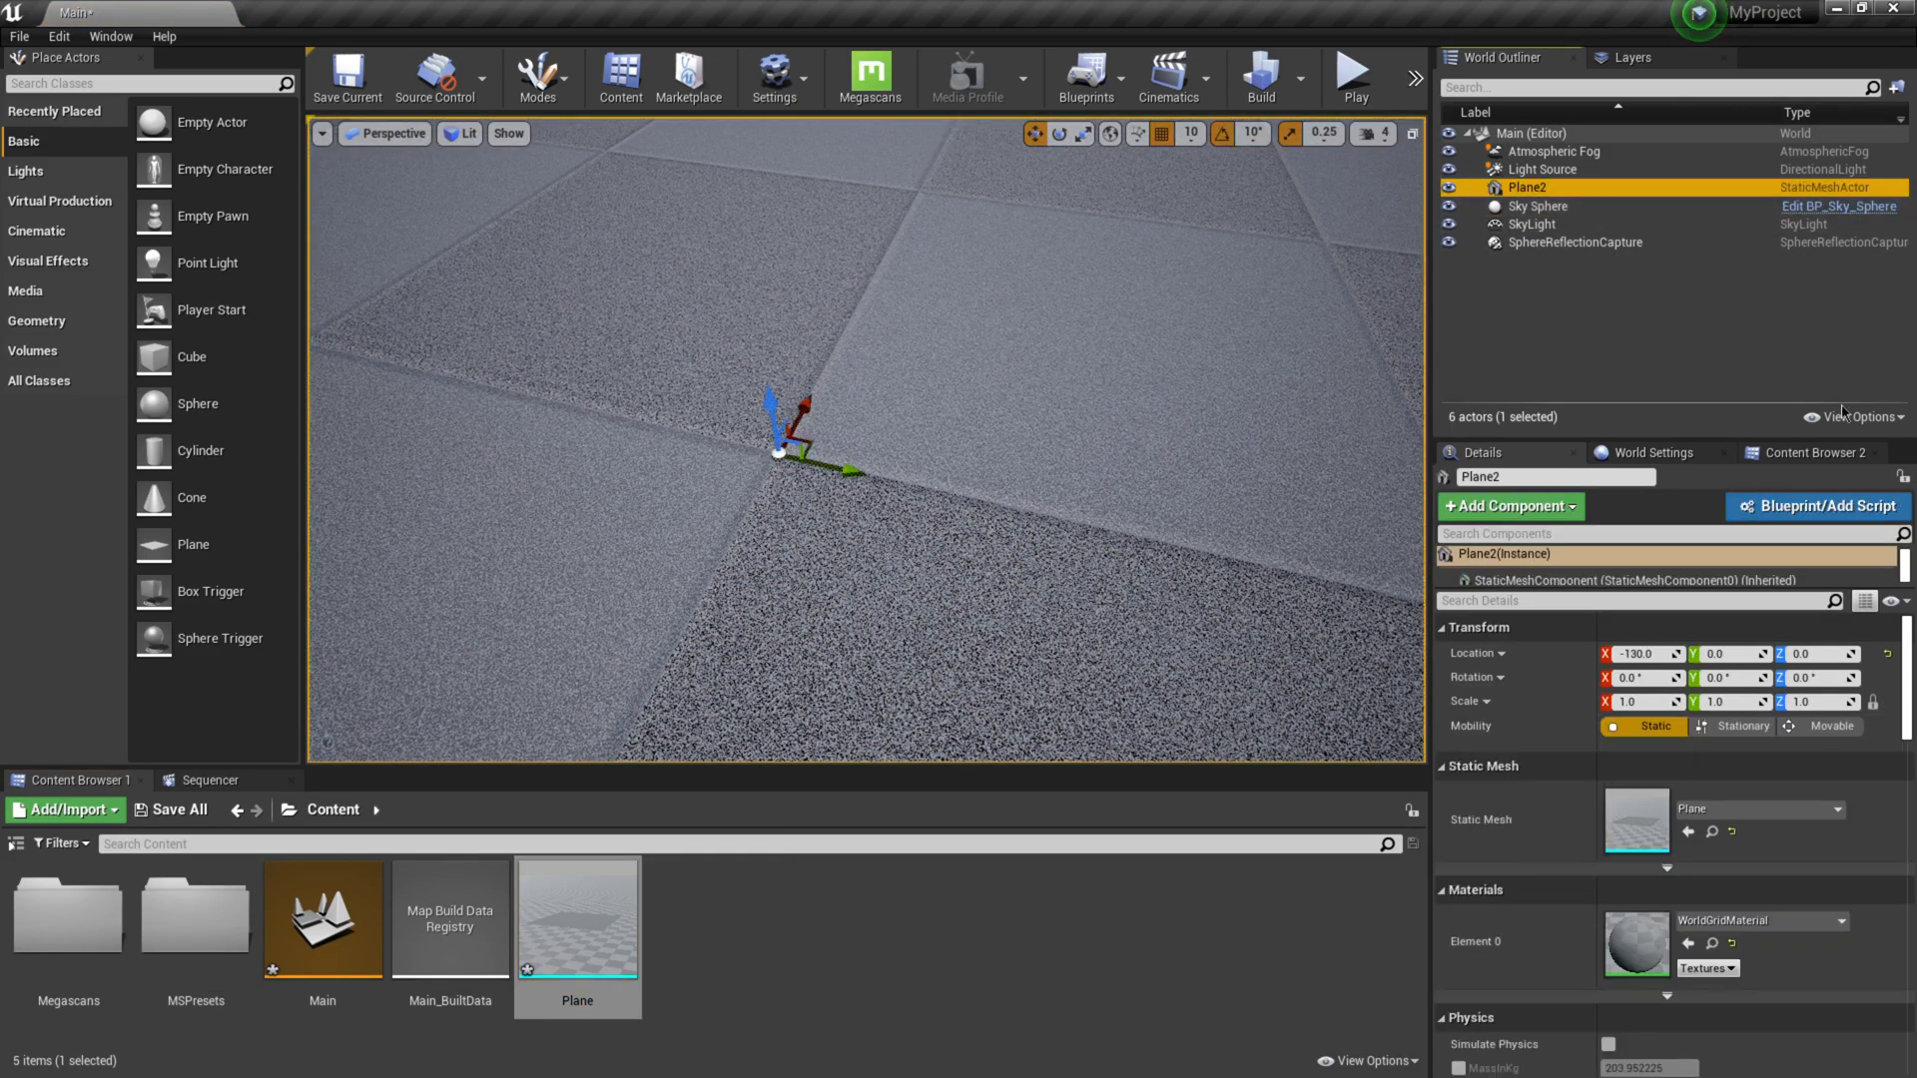
{"action": "left_click", "coordinate": [1887, 653]}
{"action": "key", "text": "f"}
{"action": "mouse_move", "coordinate": [1021, 510]}
{"action": "left_mouse_down", "text": "alt"}
{"action": "mouse_move", "coordinate": [983, 510]}
{"action": "mouse_move", "coordinate": [1048, 499]}
{"action": "left_mouse_up", "text": "alt"}
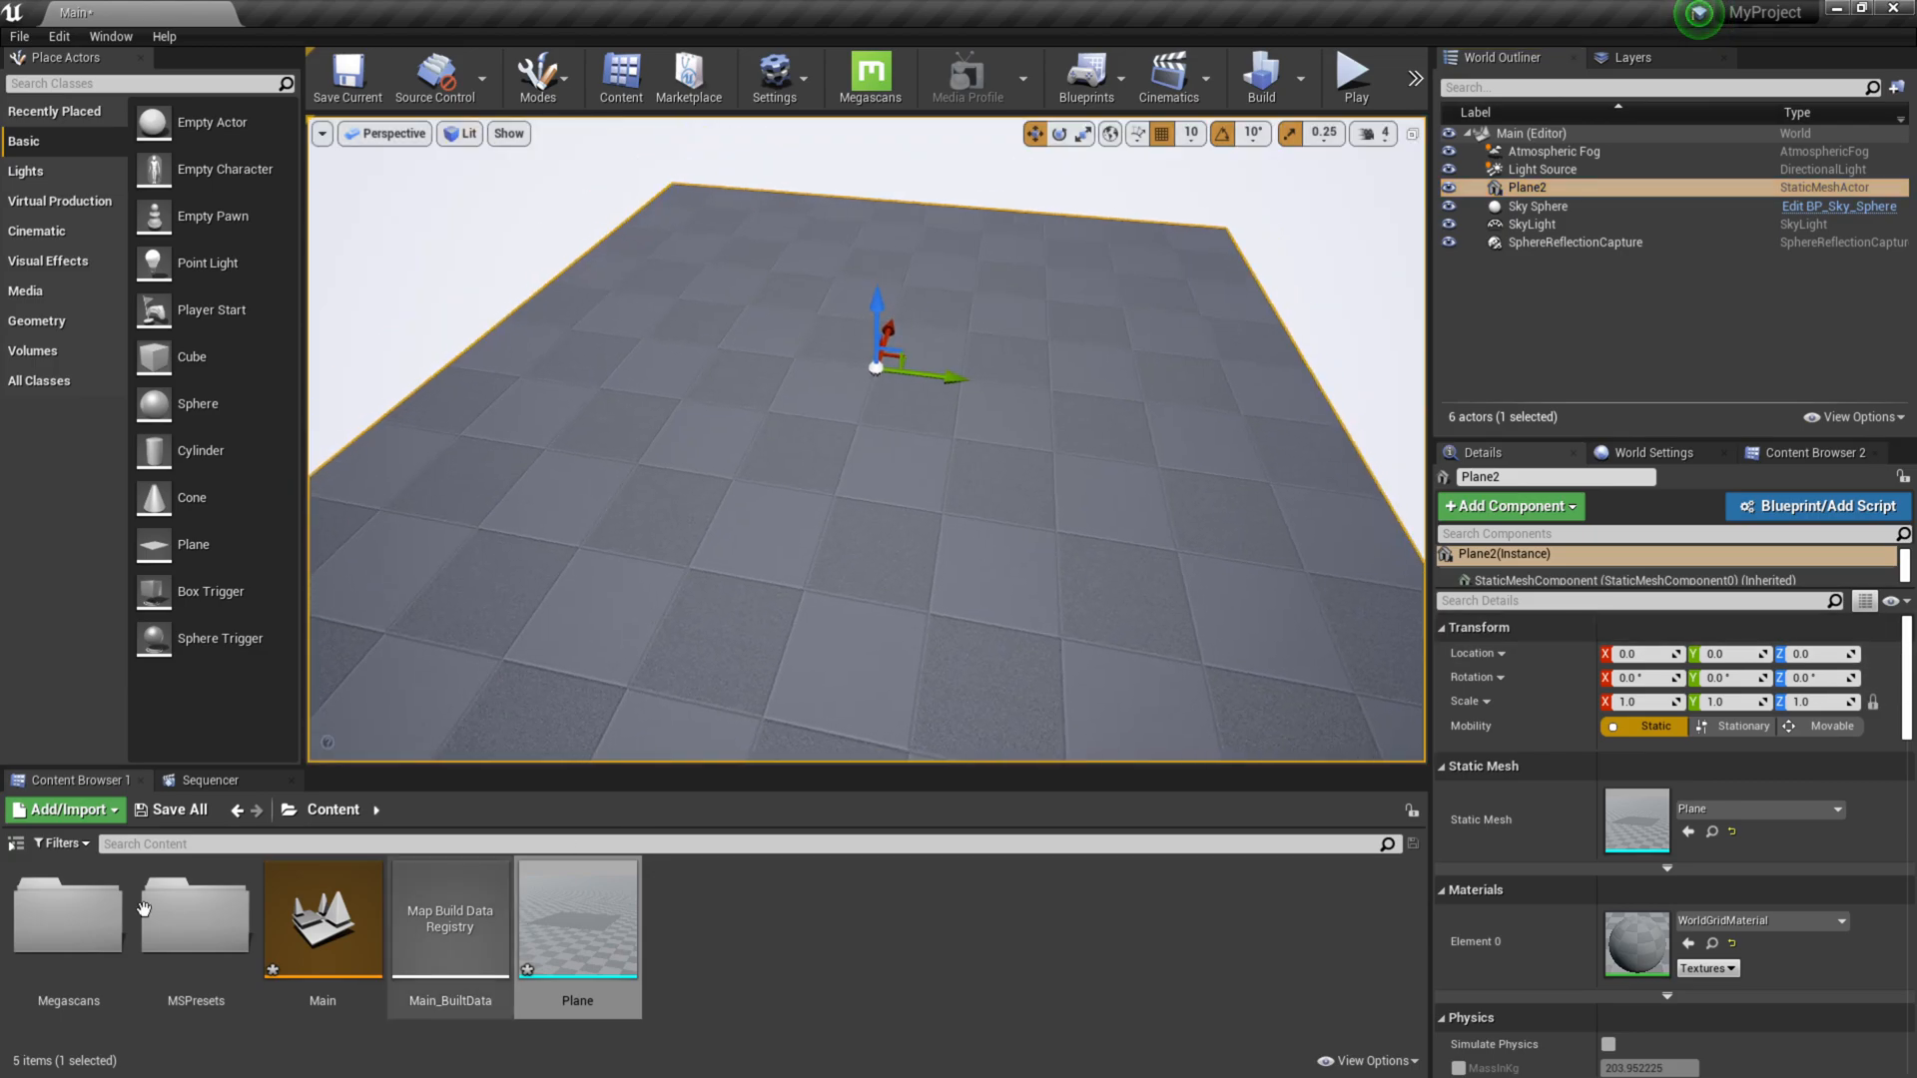
Step: Apply the Skulls material instance from the Megascans surfaces folder to the new subdivided plane
{"action": "double_click", "coordinate": [68, 914]}
{"action": "double_click", "coordinate": [62, 913]}
{"action": "left_click", "coordinate": [54, 916]}
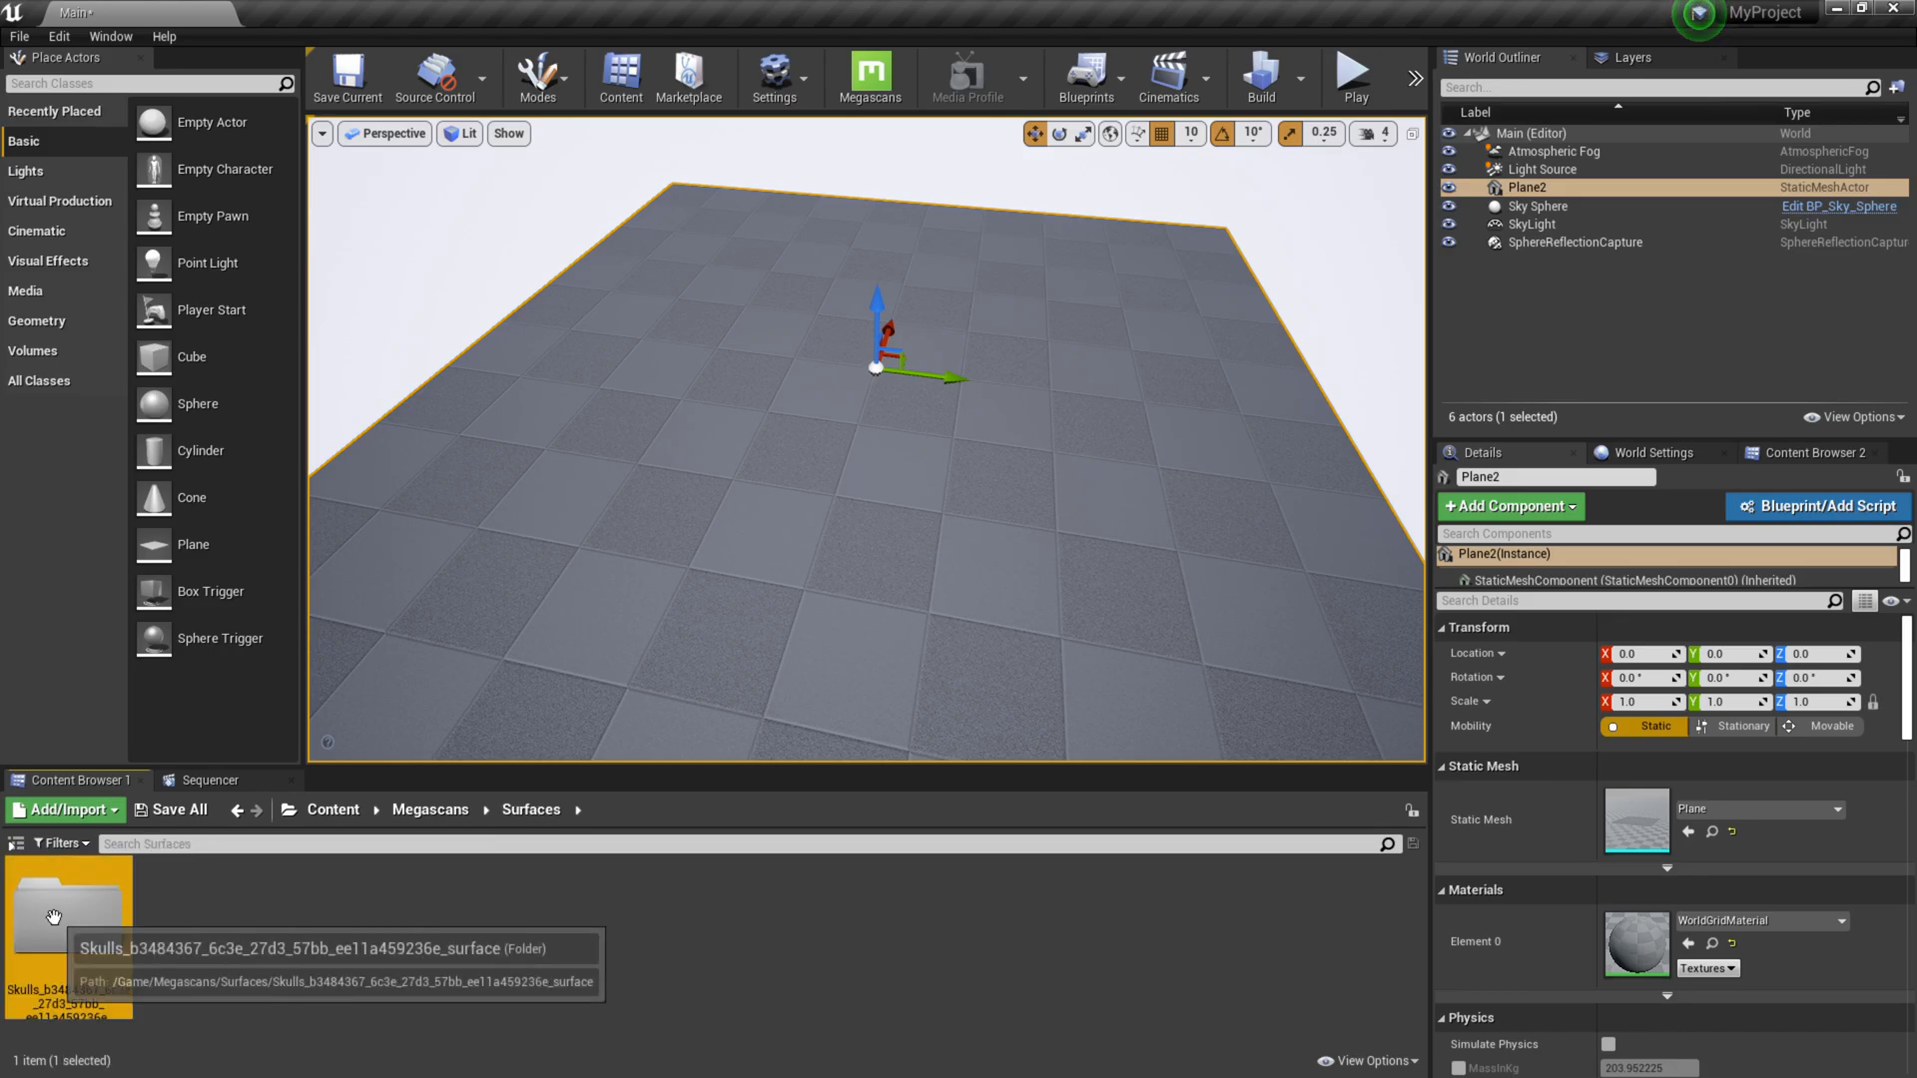
{"action": "double_click", "coordinate": [54, 917]}
{"action": "left_click_drag", "start_coordinate": [577, 918], "coordinate": [879, 513]}
{"action": "right_click_drag", "start_coordinate": [873, 529], "coordinate": [943, 529], "text": "alt"}
{"action": "left_click_drag", "start_coordinate": [873, 529], "coordinate": [874, 484], "text": "alt"}
{"action": "scroll", "coordinate": [886, 541], "scroll_direction": "up", "scroll_amount": 3}
Step: Open the Skulls material instance and increase its displacement amount
{"action": "double_click", "coordinate": [620, 925]}
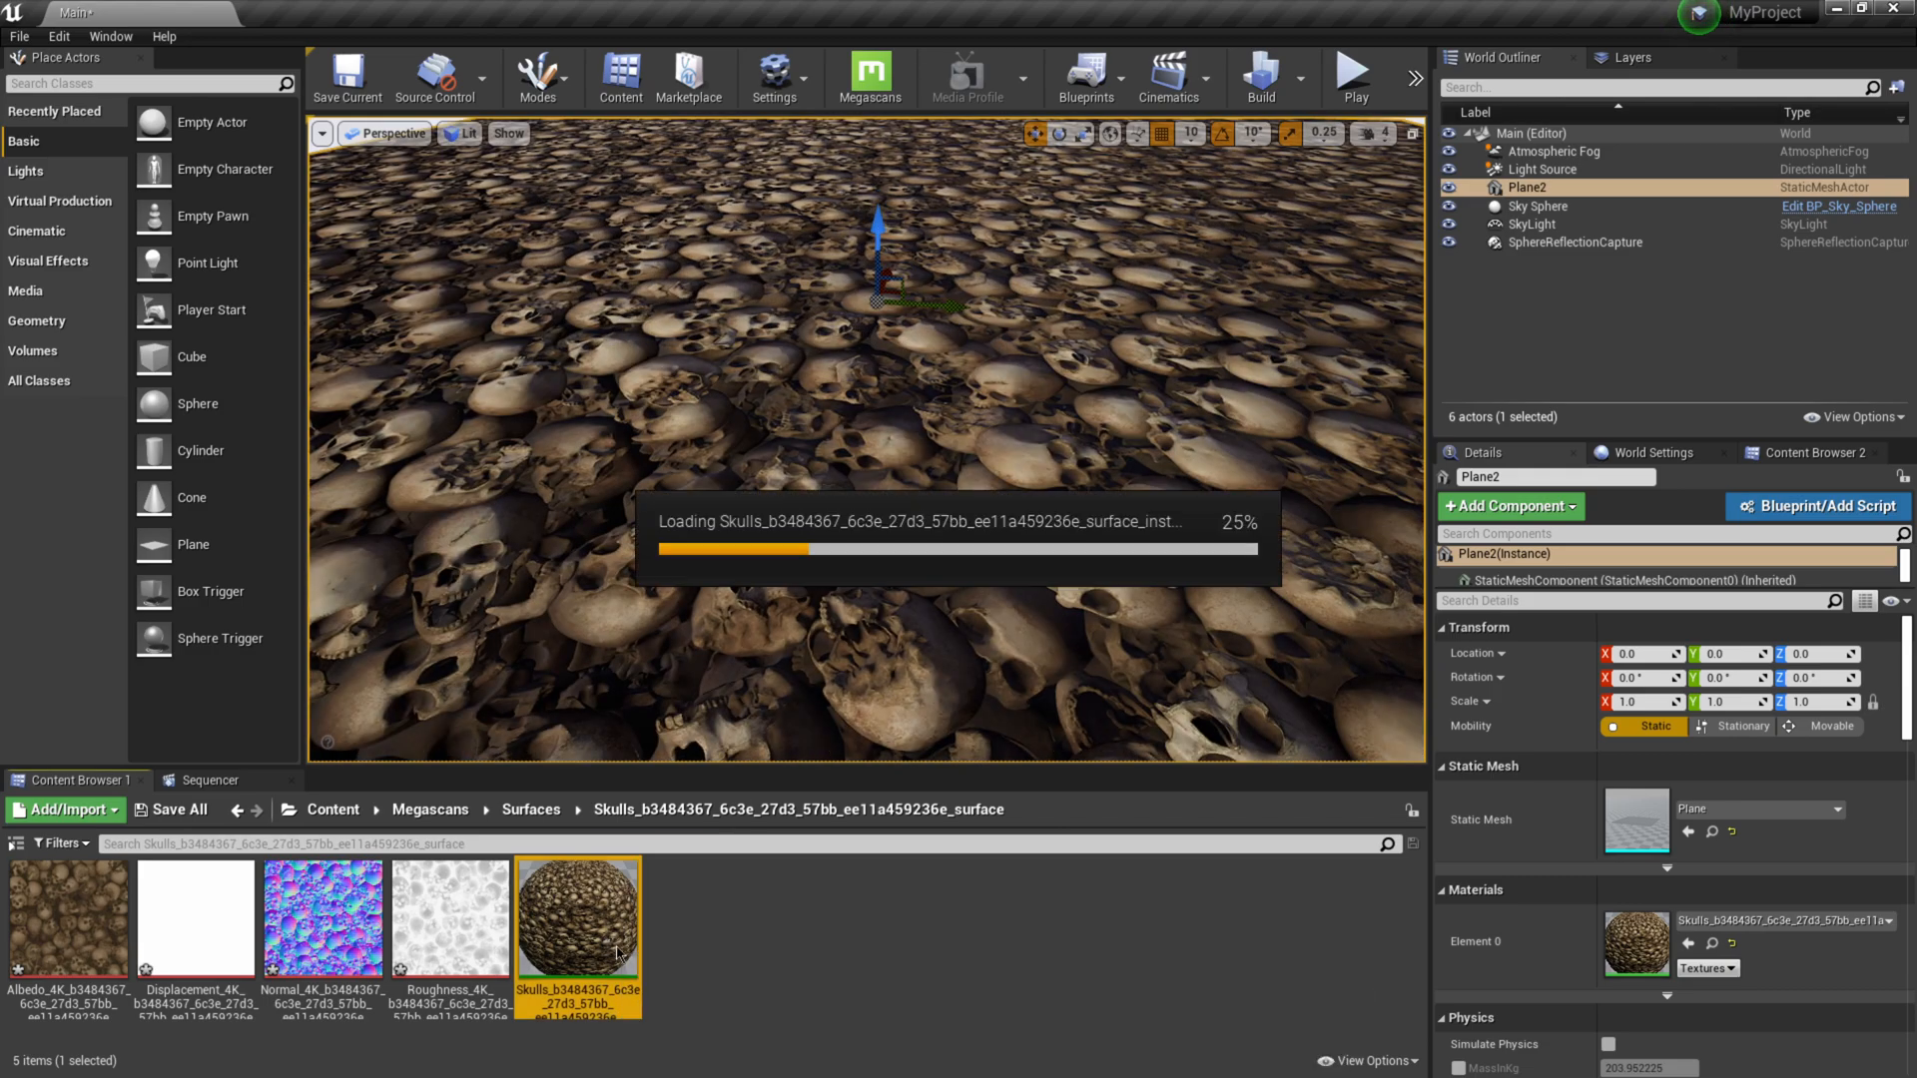
{"action": "left_click_drag", "start_coordinate": [1105, 149], "coordinate": [1246, 101]}
{"action": "scroll", "coordinate": [1793, 572], "scroll_direction": "down", "scroll_amount": 5}
{"action": "left_click_drag", "start_coordinate": [1746, 741], "coordinate": [1791, 741]}
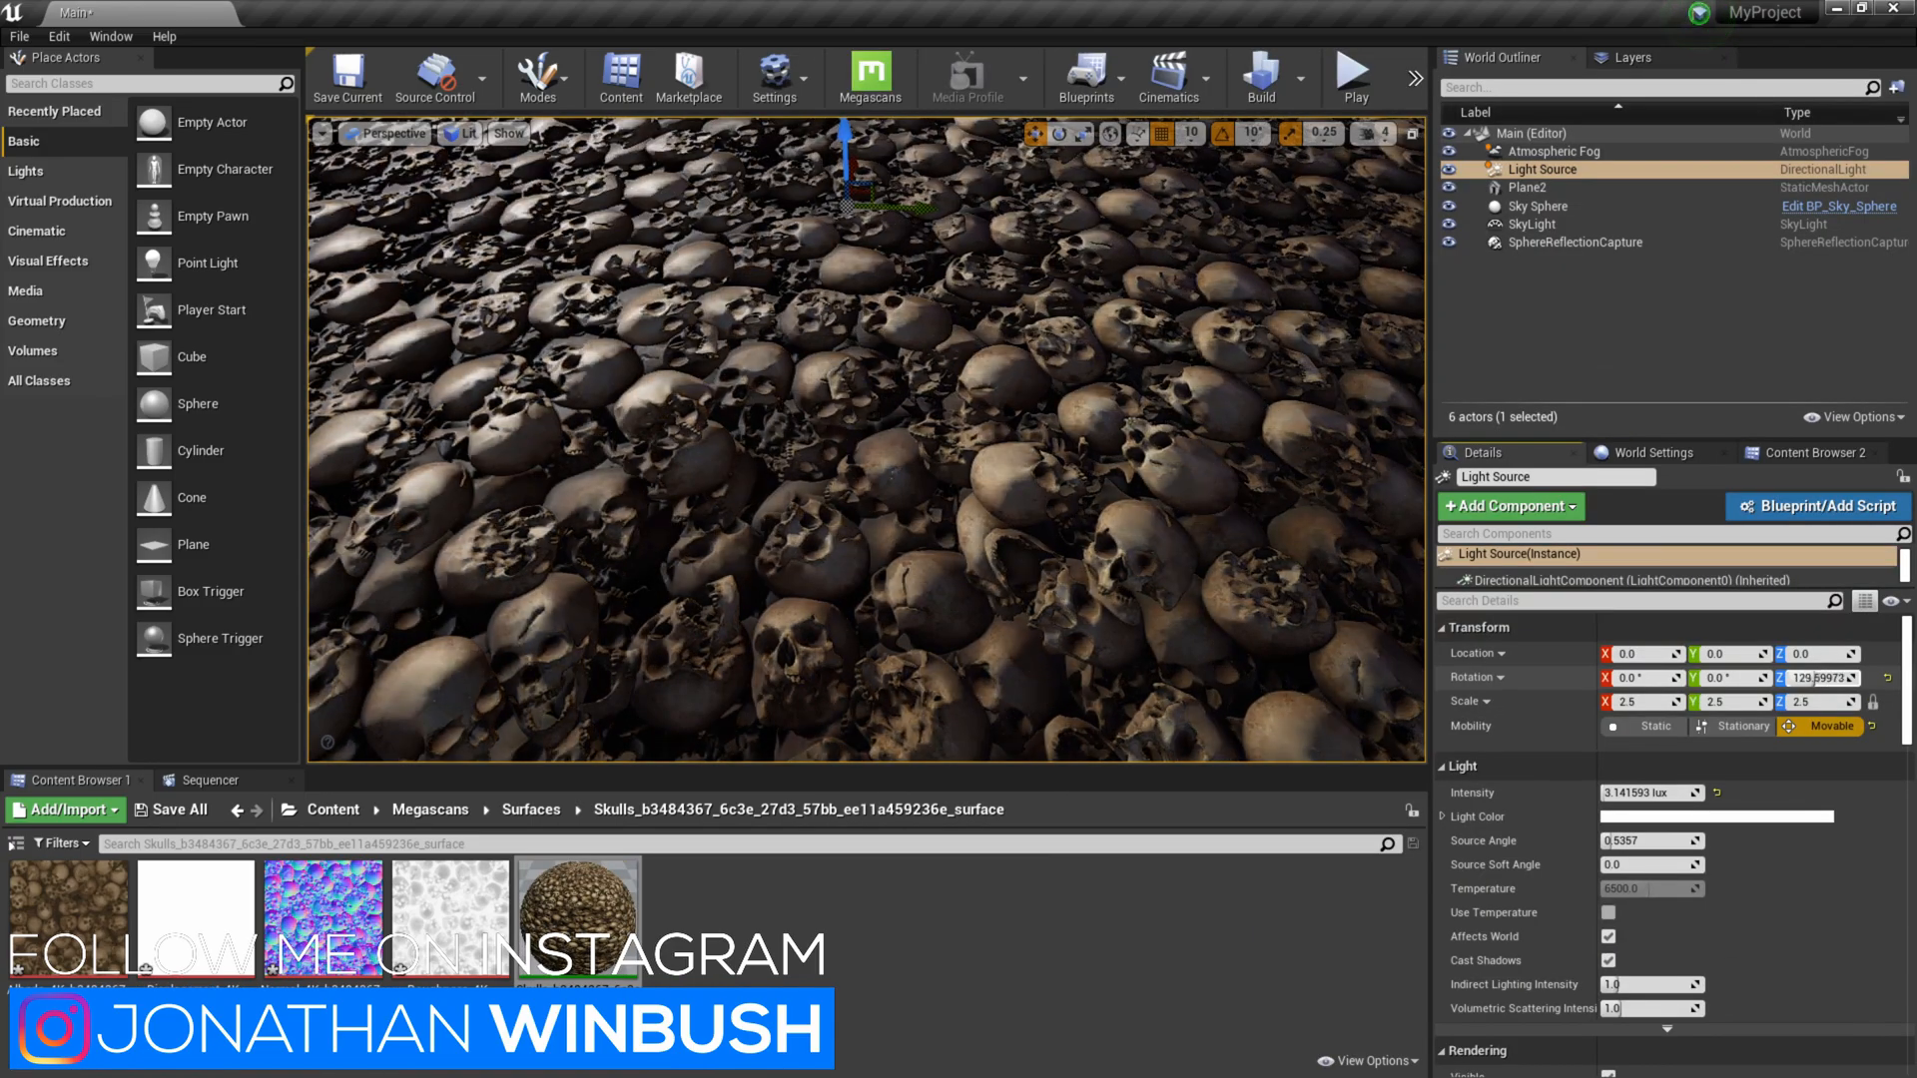
Step: Rotate the Light Source about Z to about 176.4° to relight the skulls from another direction
{"action": "mouse_move", "coordinate": [1805, 678]}
{"action": "left_mouse_down"}
{"action": "mouse_move", "coordinate": [1730, 678]}
{"action": "mouse_move", "coordinate": [1799, 678]}
{"action": "left_mouse_up"}
{"action": "mouse_move", "coordinate": [1288, 559]}
{"action": "left_mouse_down", "text": "alt"}
{"action": "mouse_move", "coordinate": [1272, 519]}
{"action": "mouse_move", "coordinate": [1287, 529]}
{"action": "left_mouse_up", "text": "alt"}
{"action": "left_click_drag", "start_coordinate": [1797, 678], "coordinate": [1817, 677]}
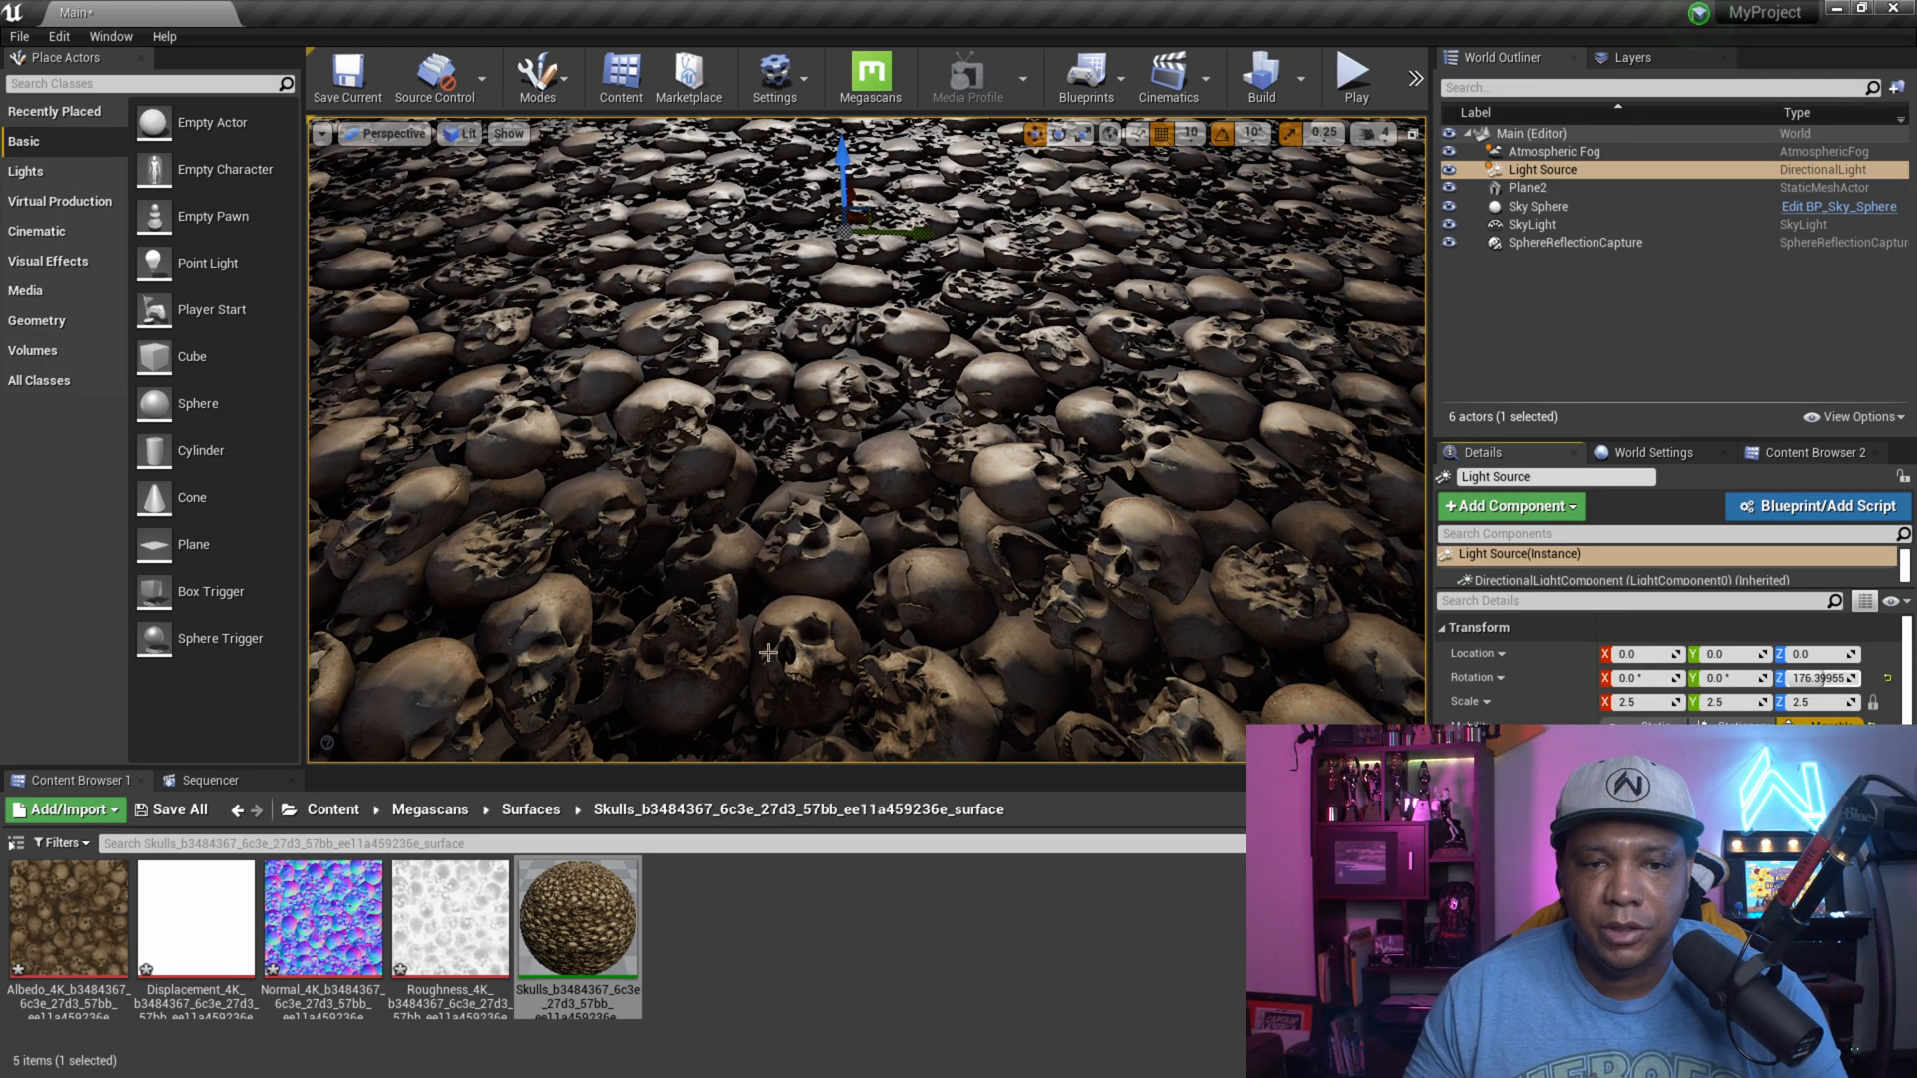